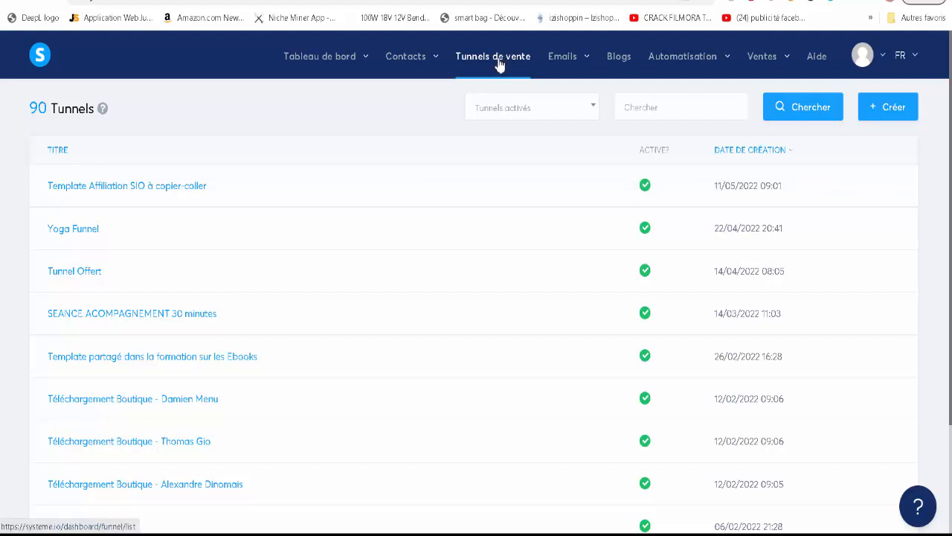
Step: Create a new sales funnel named "webinaire test" with the "Construisez votre audience" type
click(889, 110)
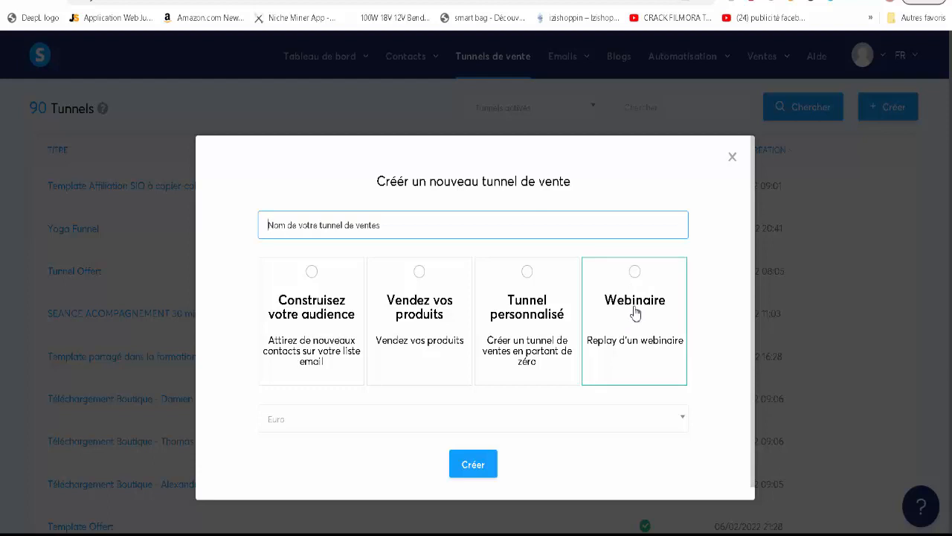
click(394, 223)
click(368, 262)
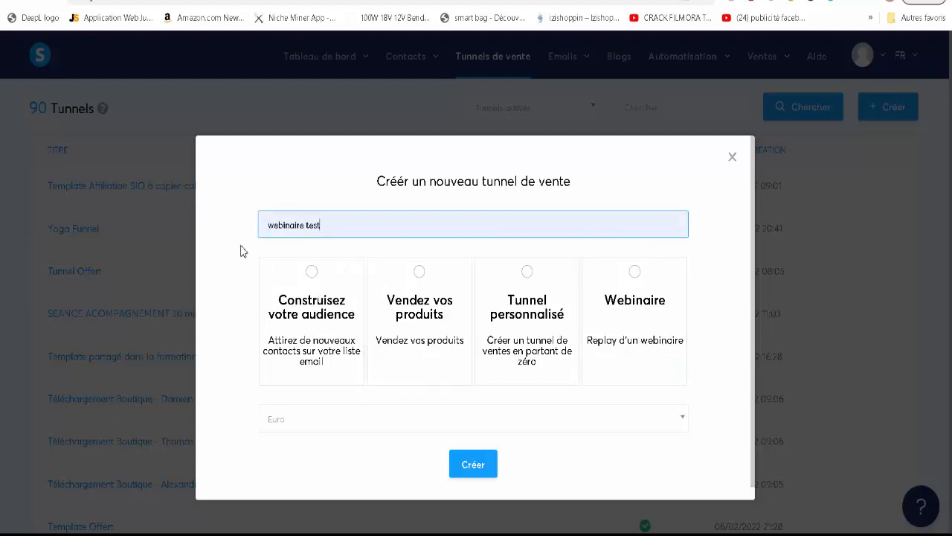
click(320, 330)
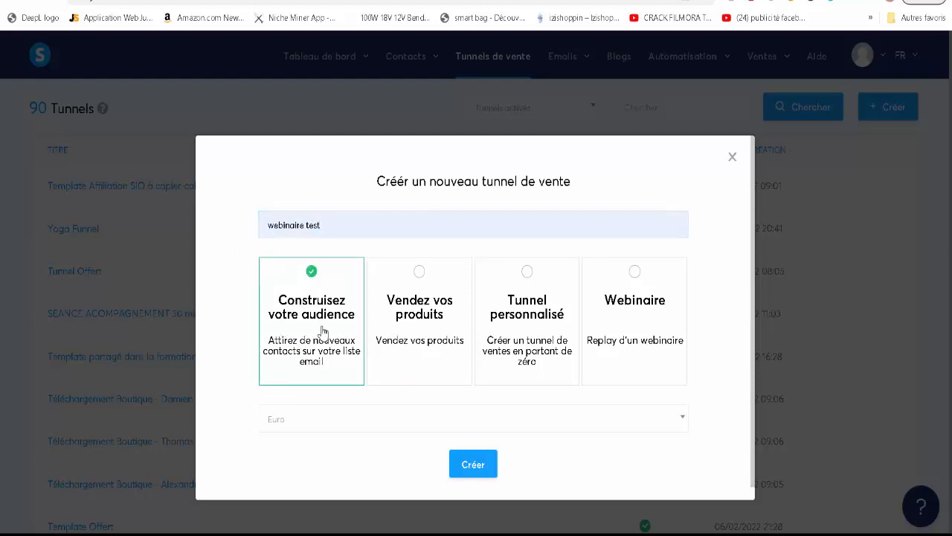
click(472, 466)
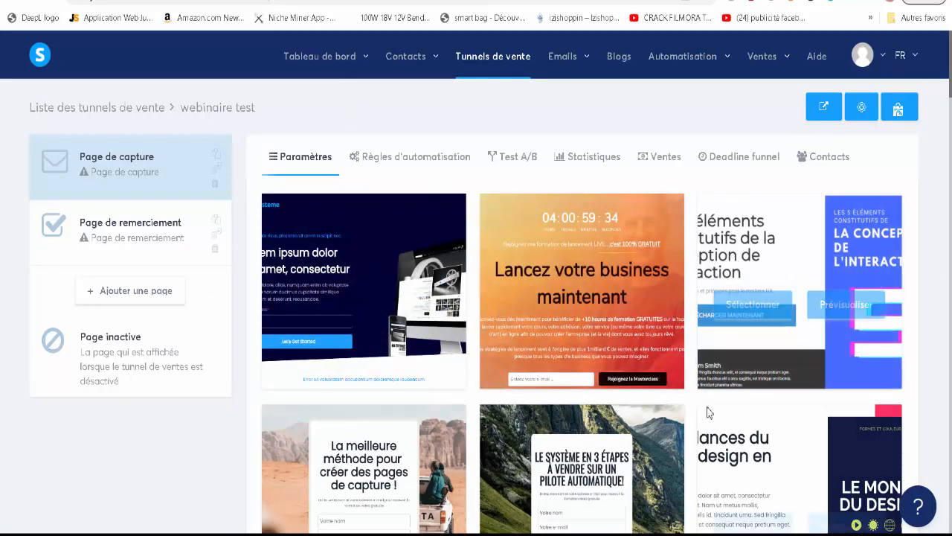
Step: Look through the available capture page templates to find a suitable design
scroll(708, 413, down, 3)
scroll(708, 398, down, 2)
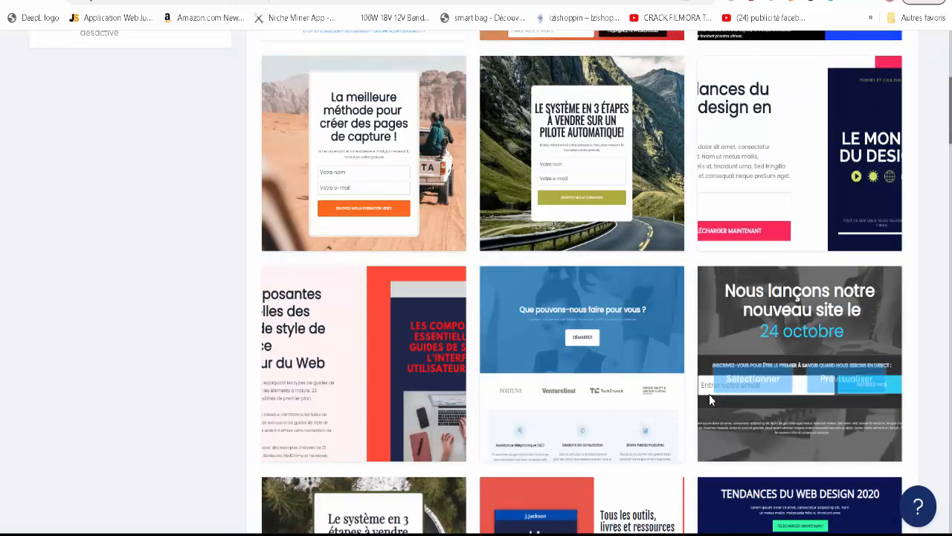
scroll(709, 398, down, 5)
scroll(703, 398, down, 5)
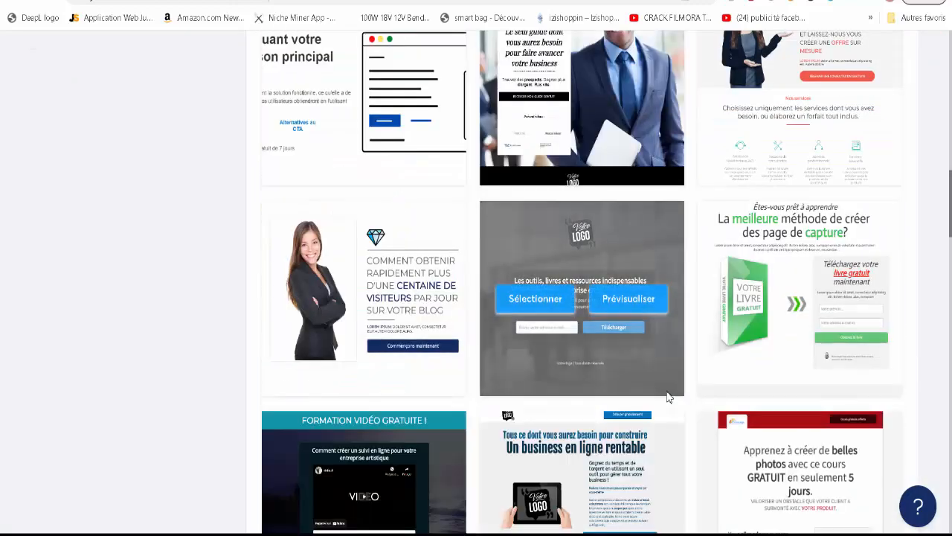
scroll(667, 398, down, 7)
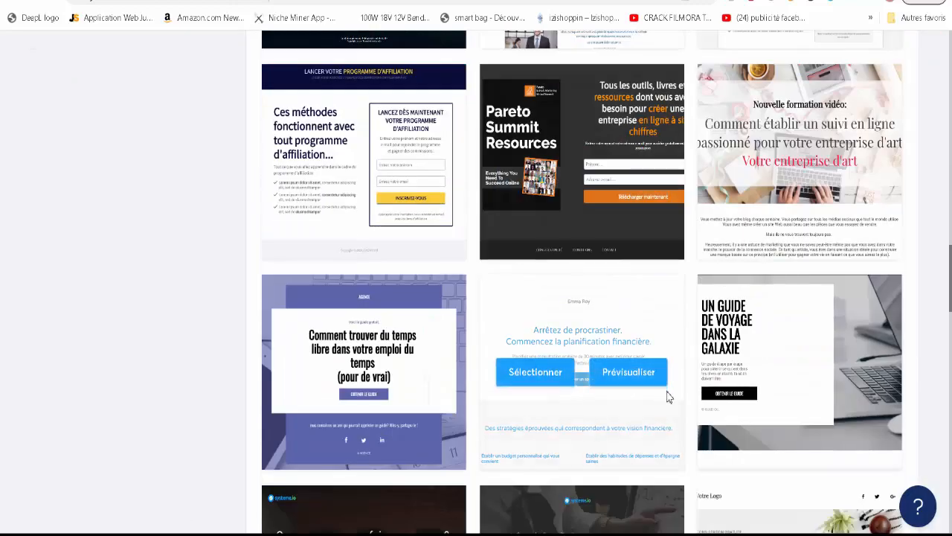
scroll(668, 398, up, 1)
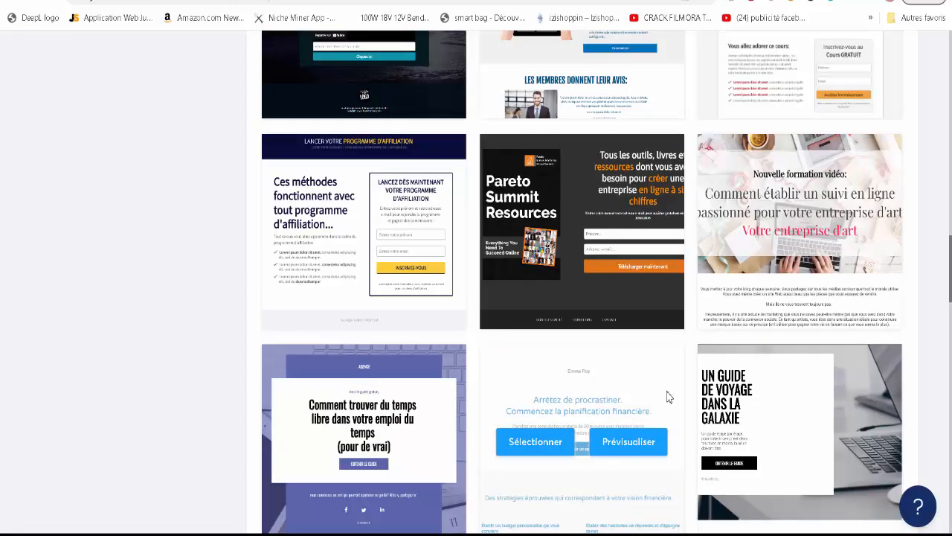
scroll(667, 397, down, 10)
scroll(667, 397, up, 13)
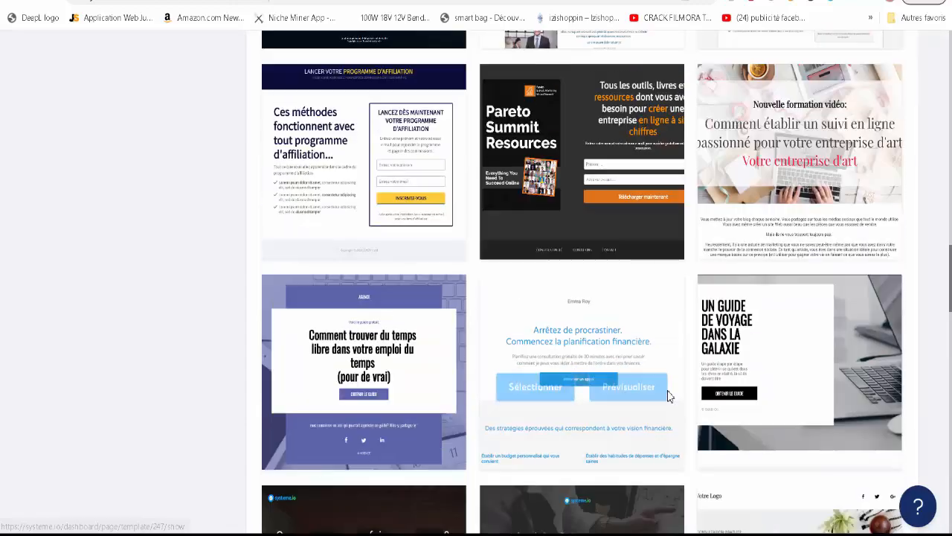
scroll(667, 396, up, 11)
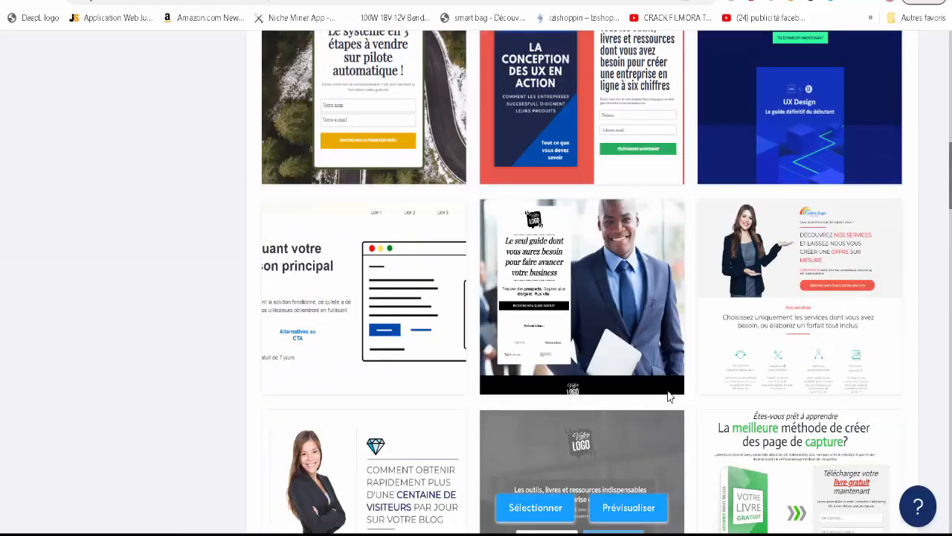
scroll(668, 397, down, 10)
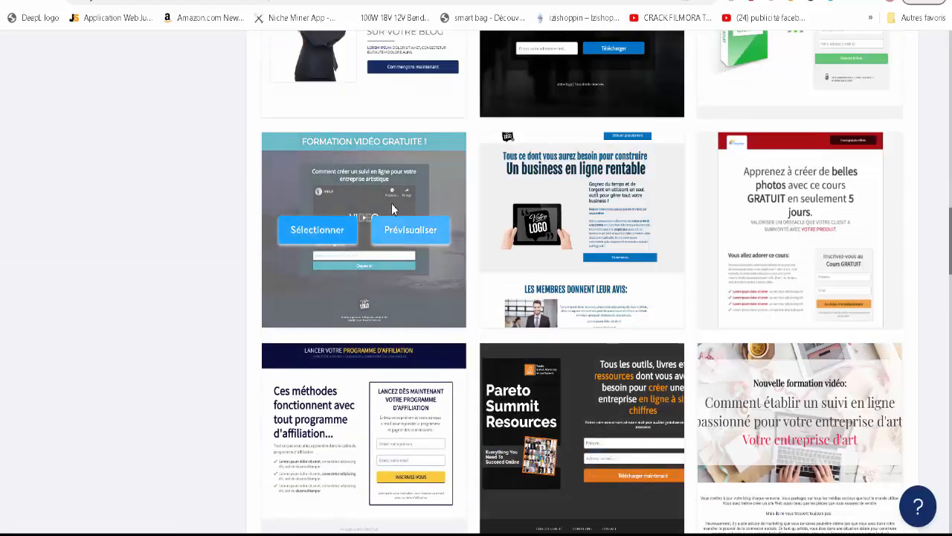
scroll(562, 386, down, 5)
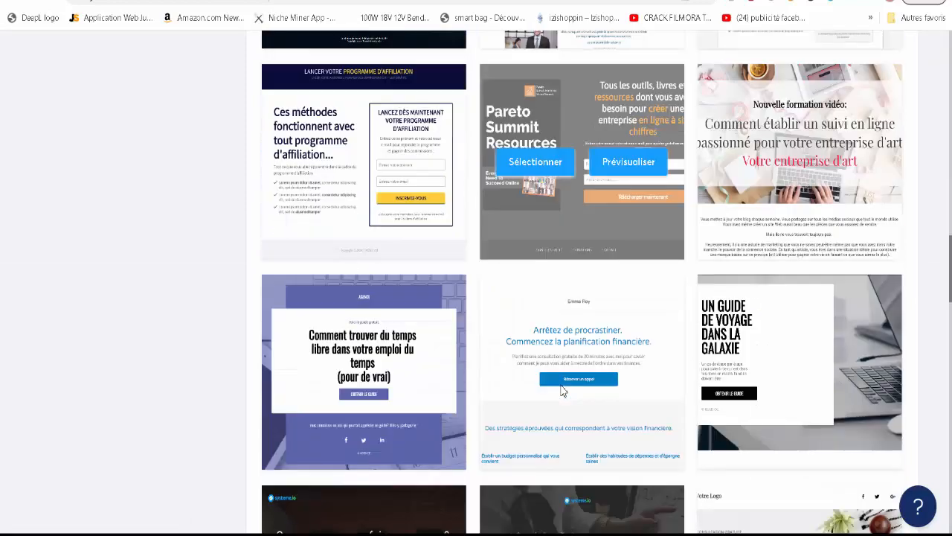
scroll(561, 386, up, 15)
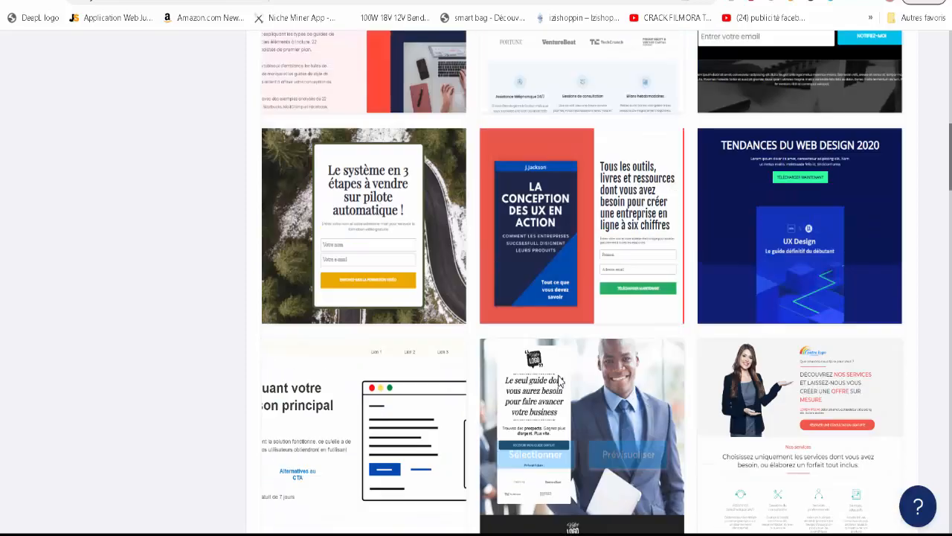
scroll(560, 377, up, 5)
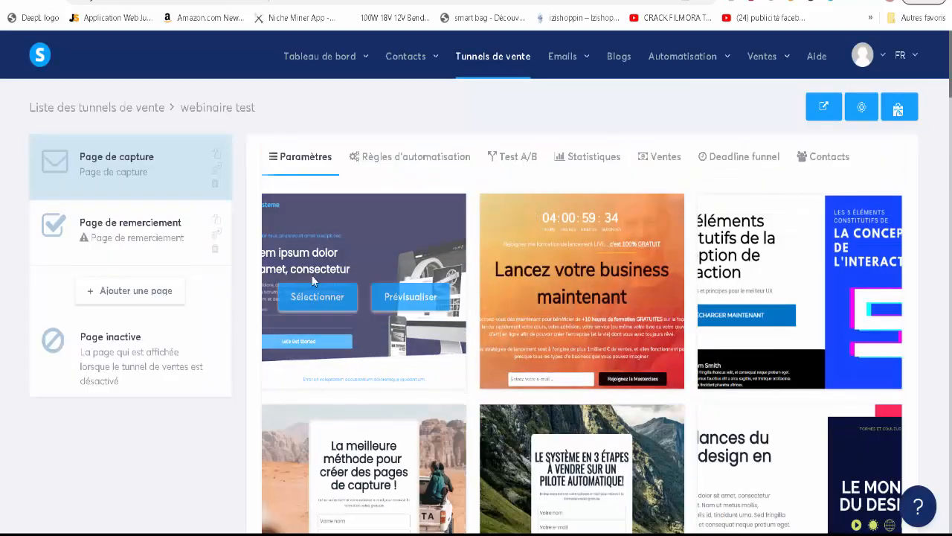
Step: Select the dark blue template with the computer mockup for the capture page and open it for editing
click(307, 293)
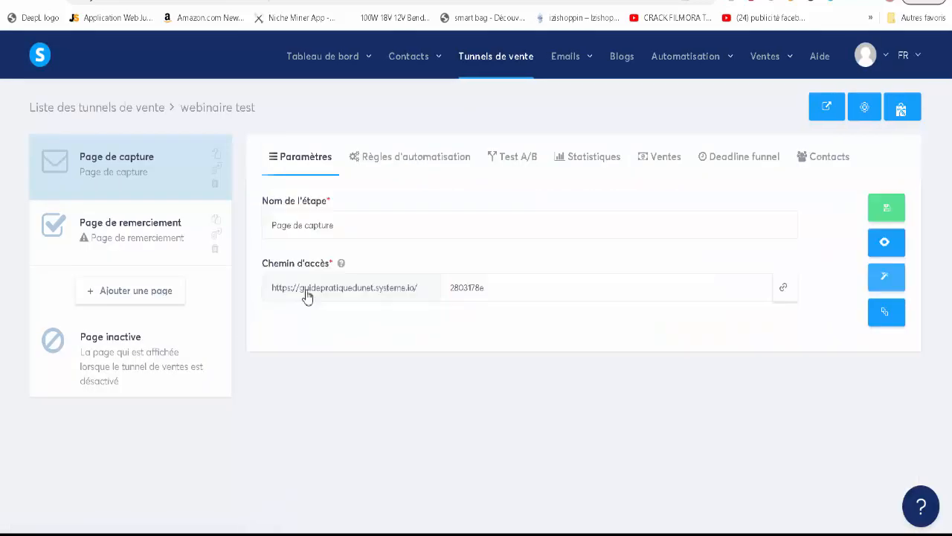
click(885, 277)
Step: Delete the row containing the "systeme" logo from the header section
click(363, 97)
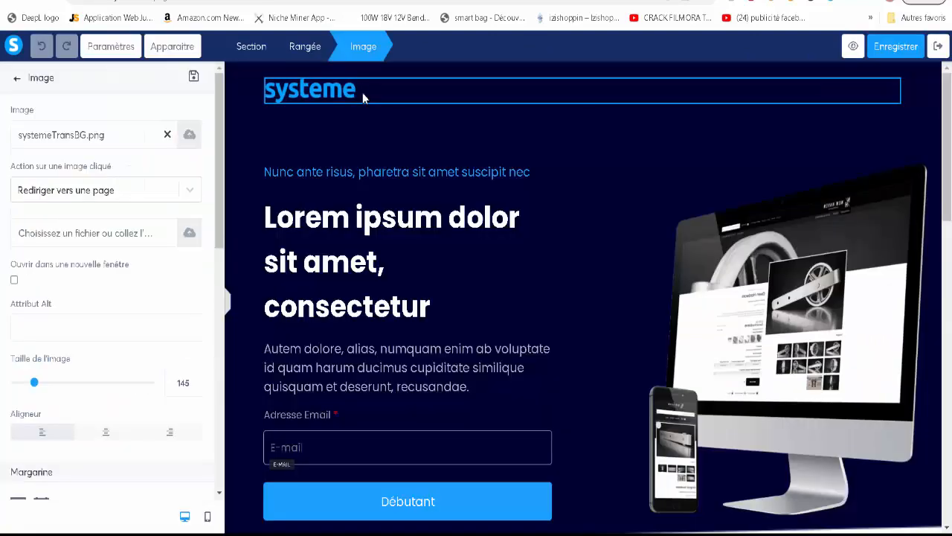
click(361, 97)
click(360, 97)
click(360, 98)
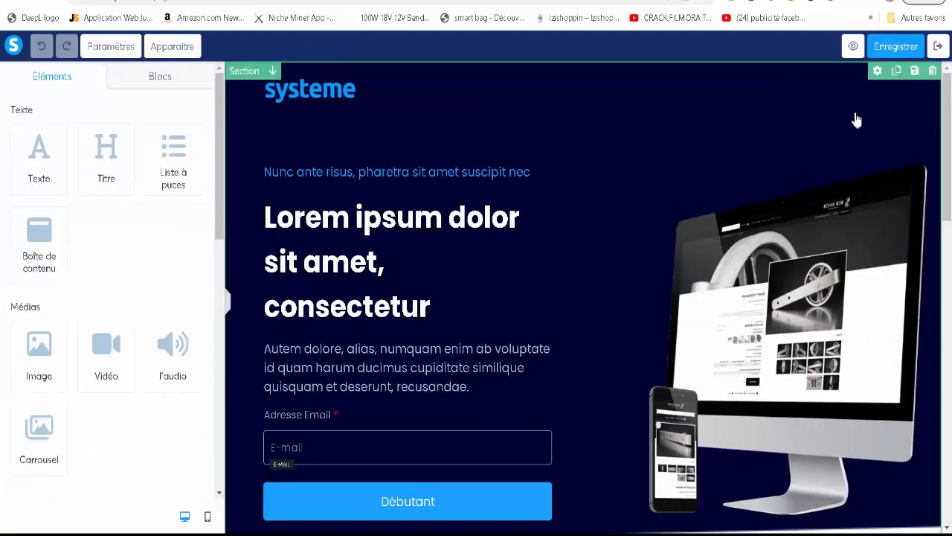
click(922, 85)
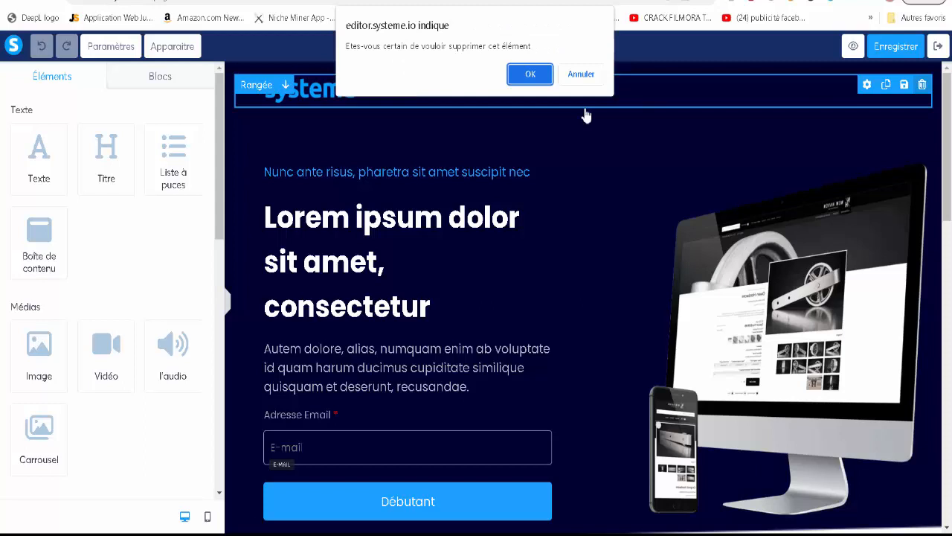
click(539, 74)
Step: Replace the small text line above the headline with "WEBINAIRE" and set its font size to 46
click(430, 142)
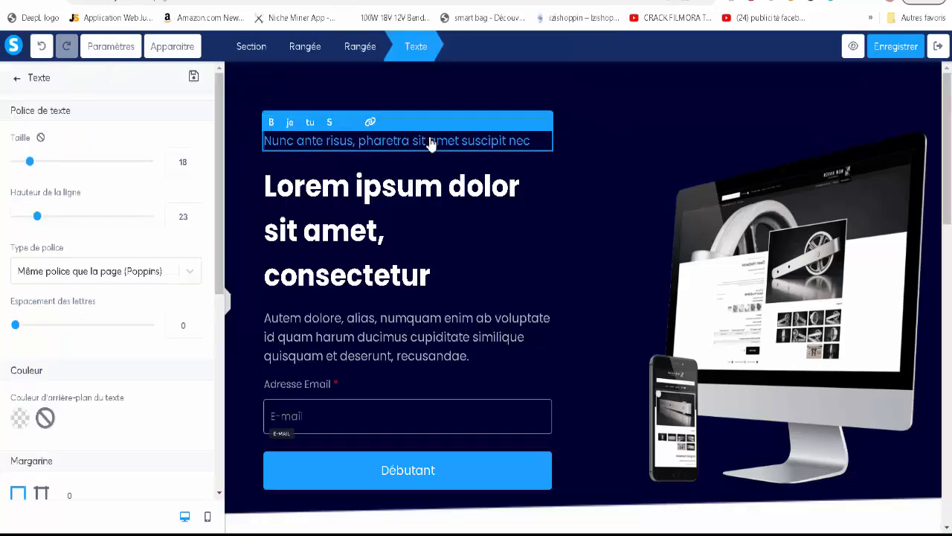
click(415, 260)
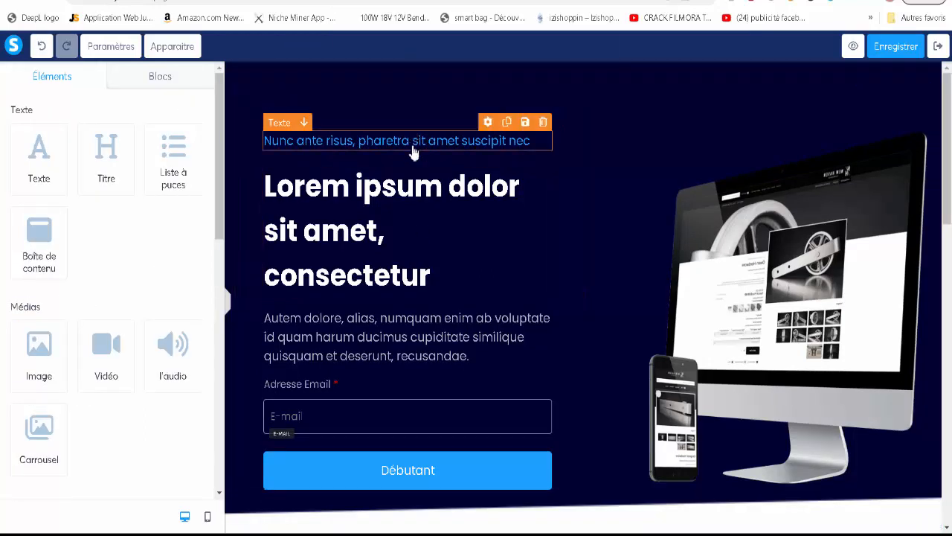
double_click(414, 141)
drag(531, 142, 230, 147)
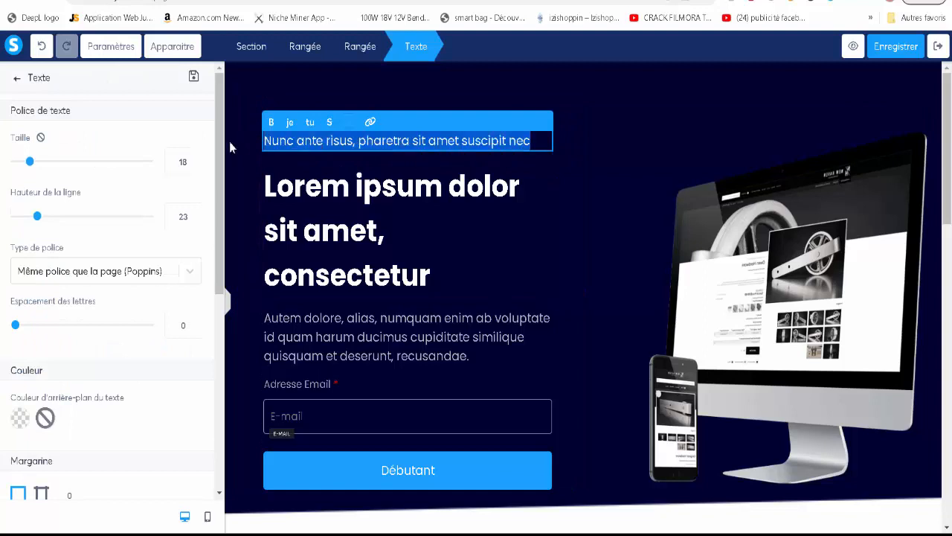
text(WEBINAIRE)
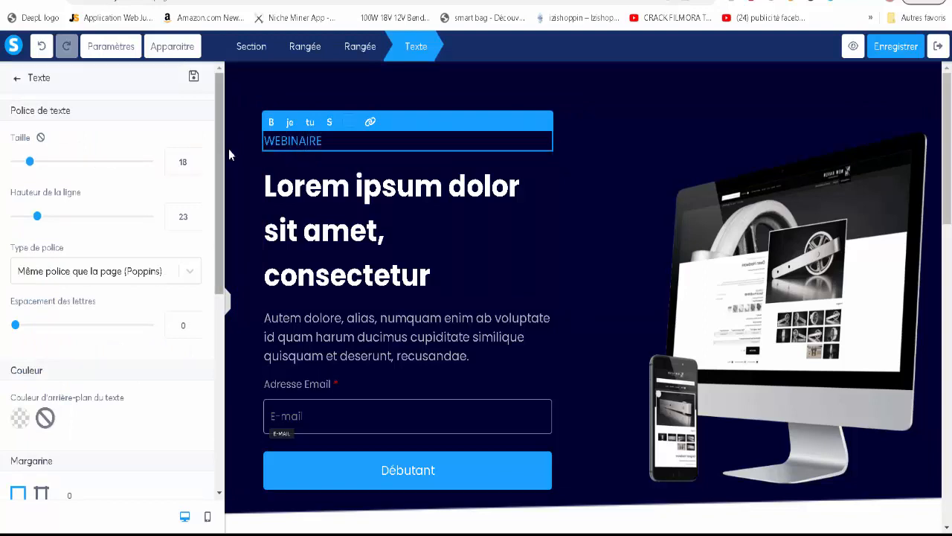
drag(30, 163, 72, 162)
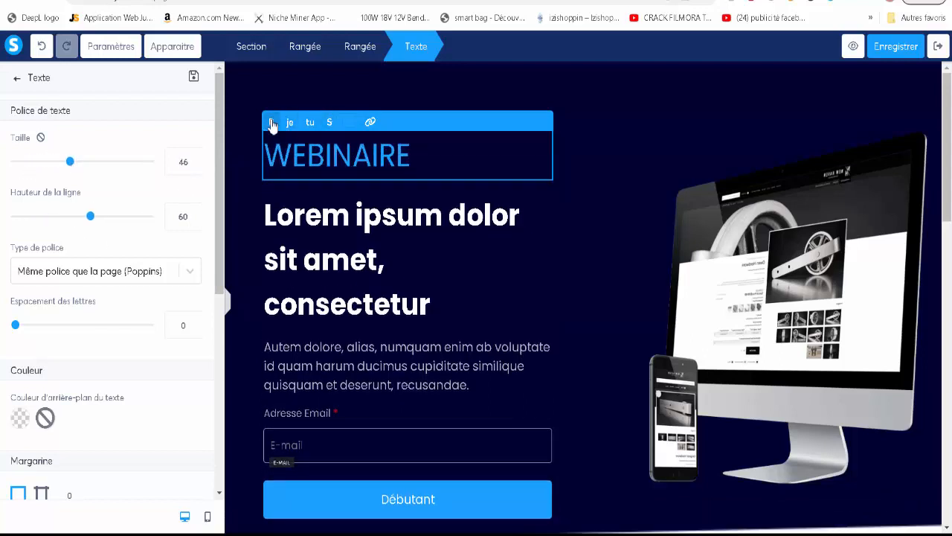
Step: Change the text colour of "WEBINAIRE" to white (FFFFFF)
scroll(69, 260, down, 3)
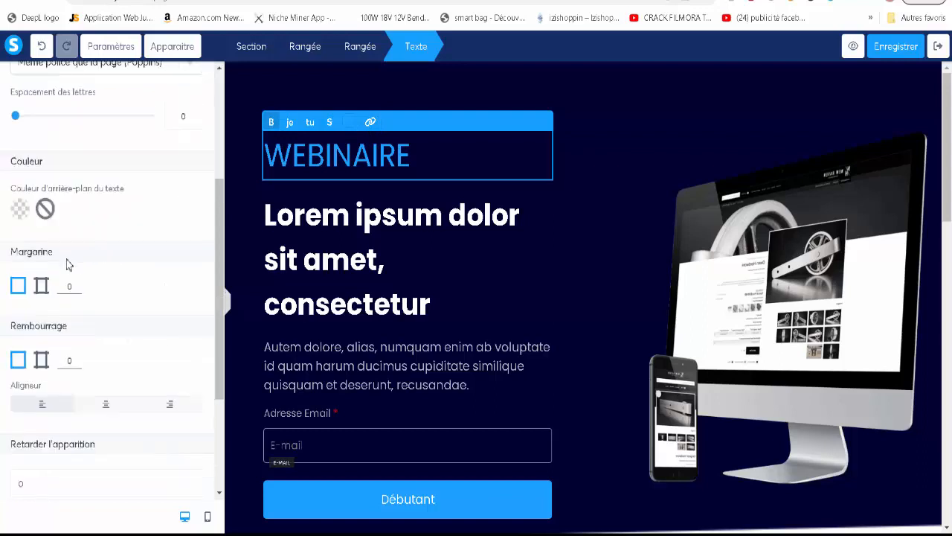
scroll(61, 304, down, 2)
scroll(60, 303, up, 5)
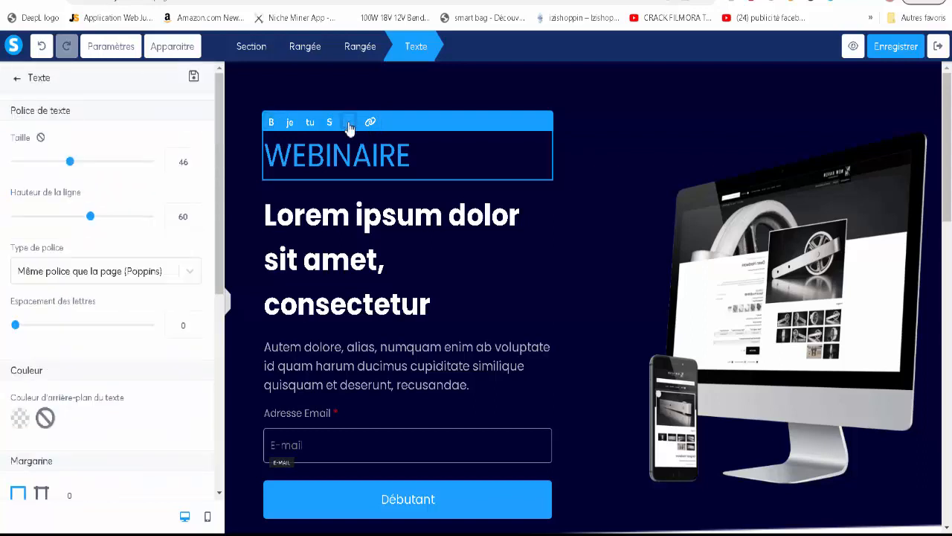
click(349, 124)
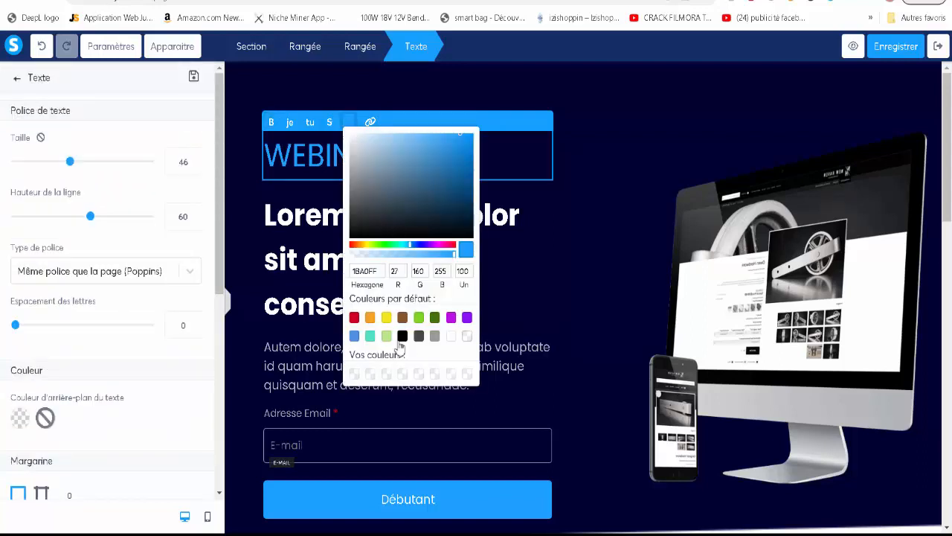
click(350, 124)
click(351, 124)
click(451, 337)
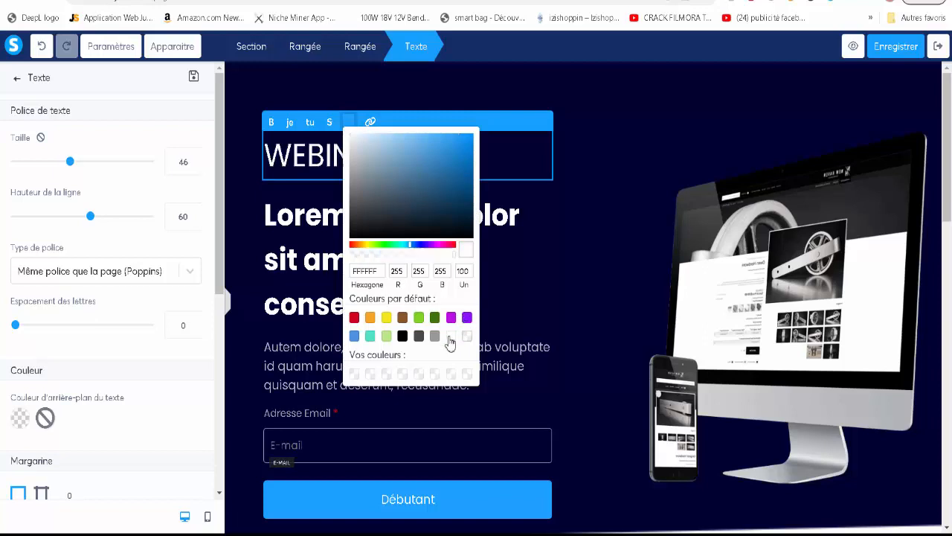
click(614, 191)
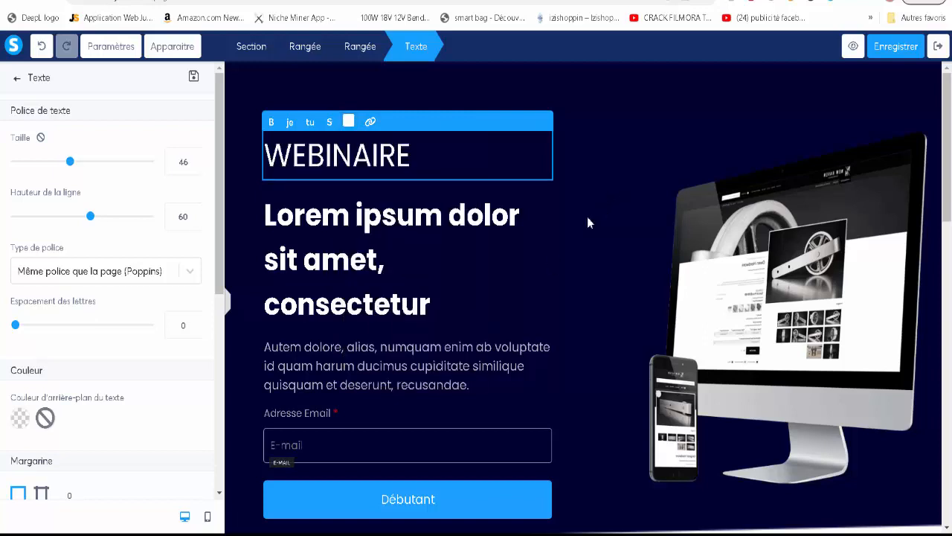
Step: Replace the bold headline under "WEBINAIRE" with "Comment automatiser votre activité en ligne"
click(451, 308)
drag(431, 305, 240, 195)
text(CO)
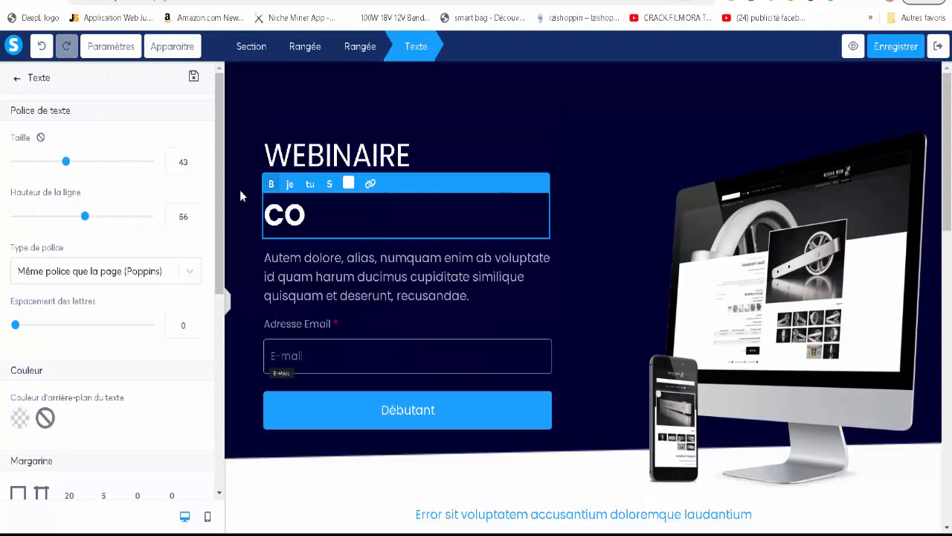
key(BackSpace)
text(omm)
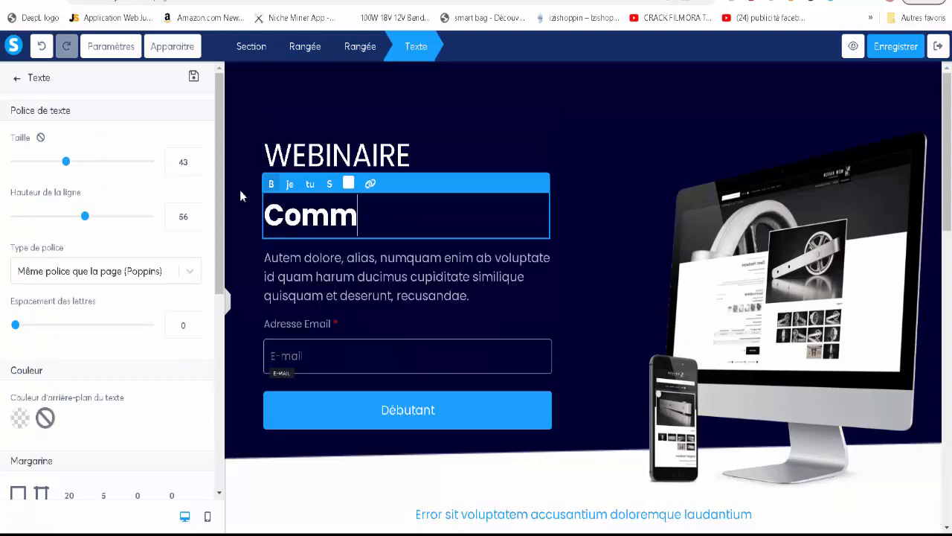
text(ent a)
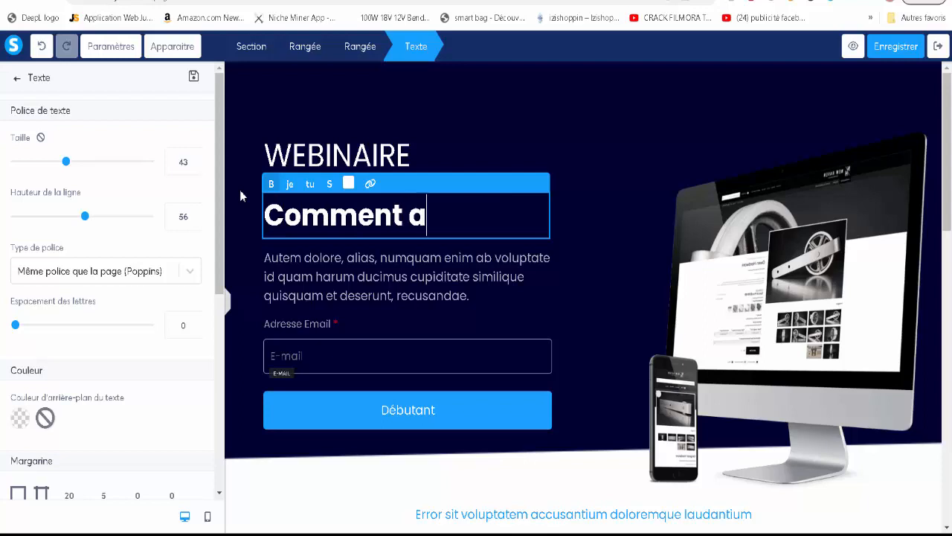
text(utoma)
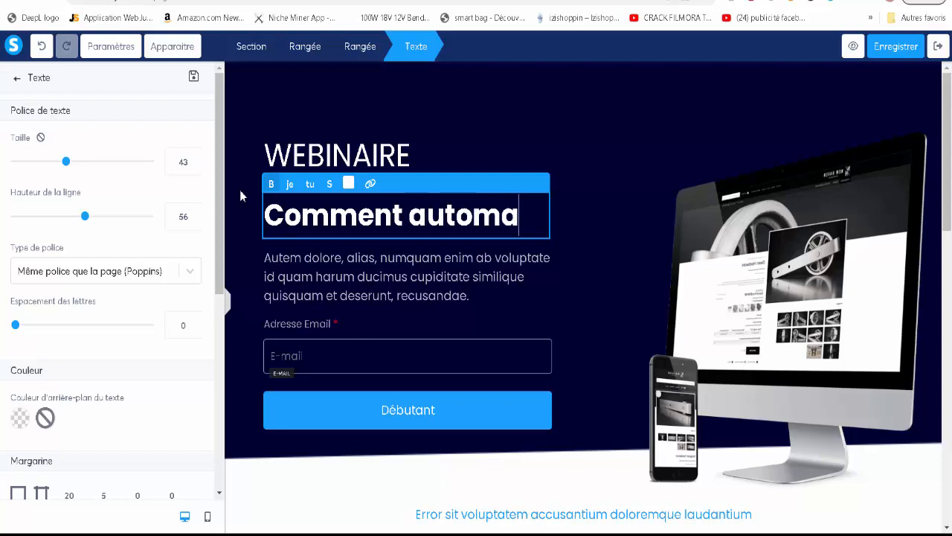
text(tiser vo)
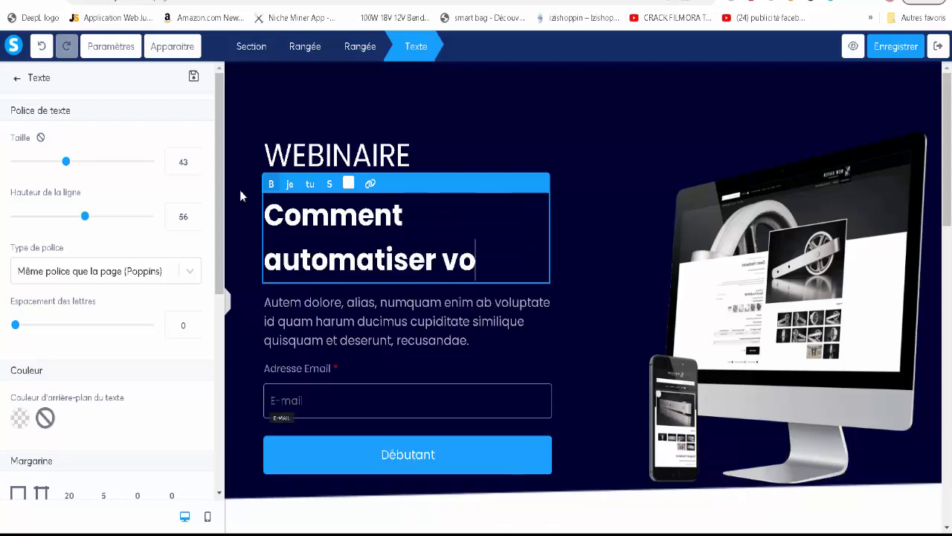
text(tre acti)
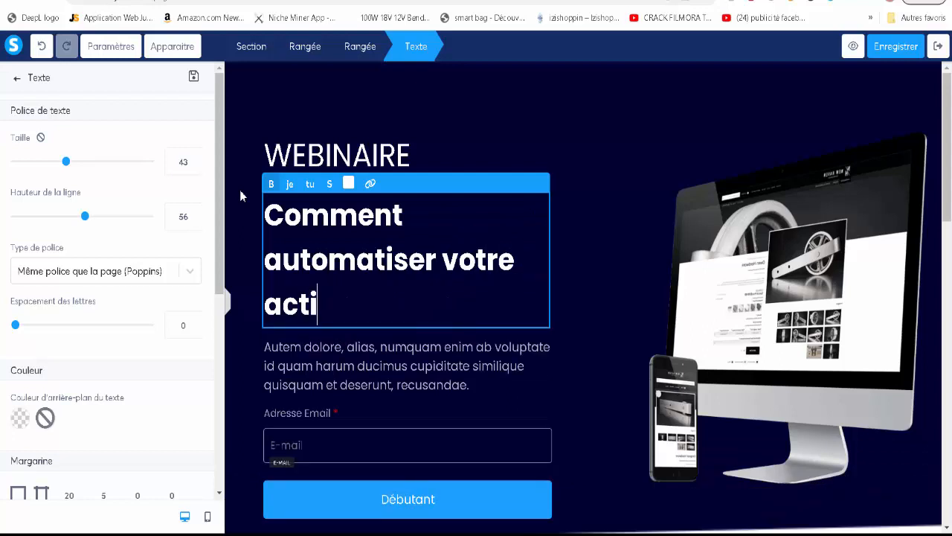
text(vité e)
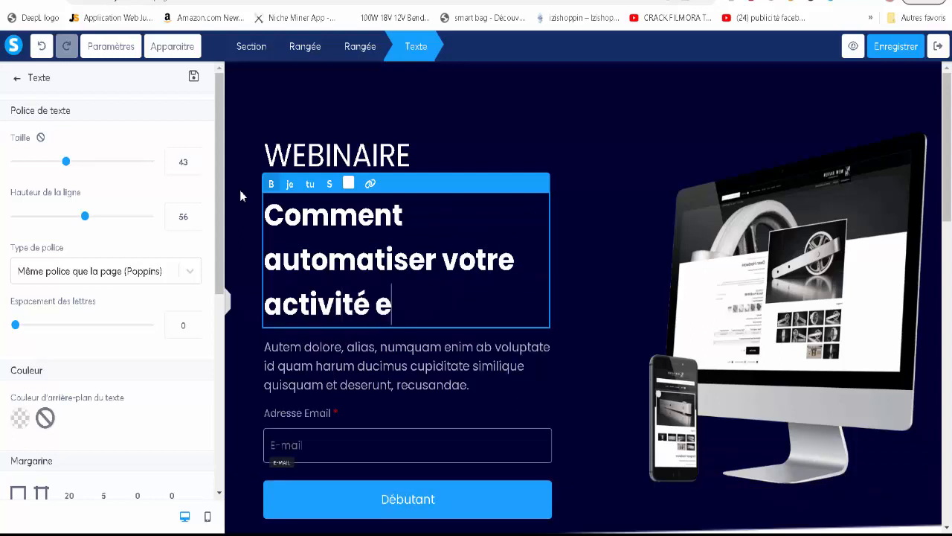
text(n ligne)
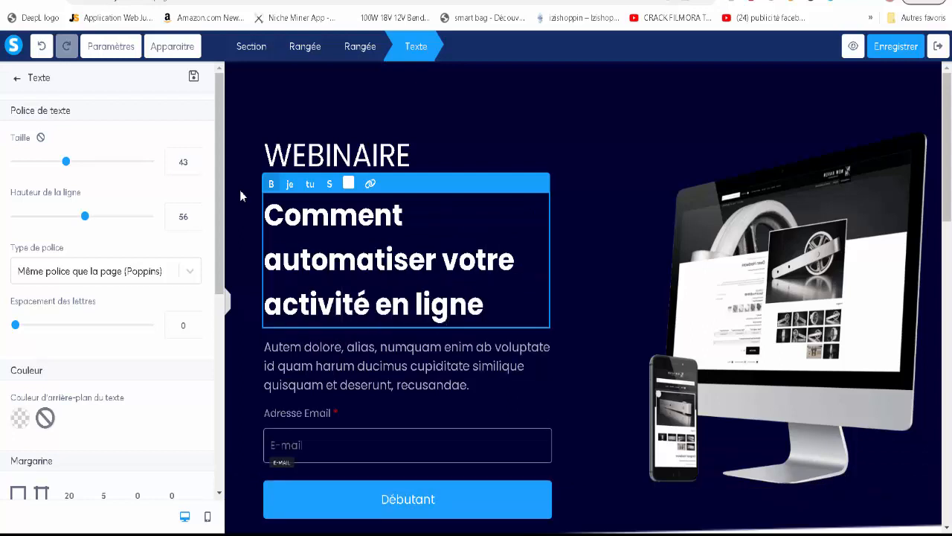
Step: Replace the paragraph under the headline with "Dans ce webinaire vous allez découvrir :" and add two line breaks after it
click(474, 398)
click(470, 384)
drag(469, 385, 265, 349)
text(D)
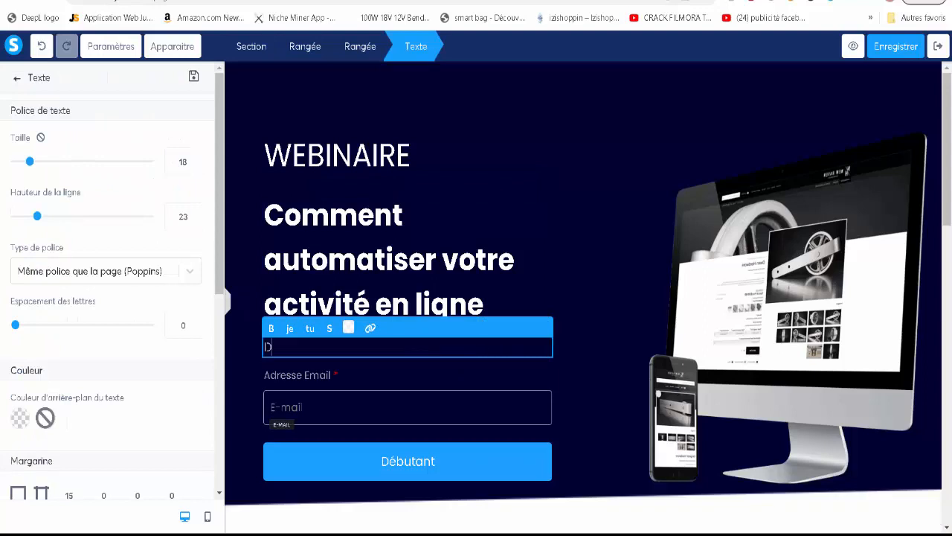
text(ans ce webina)
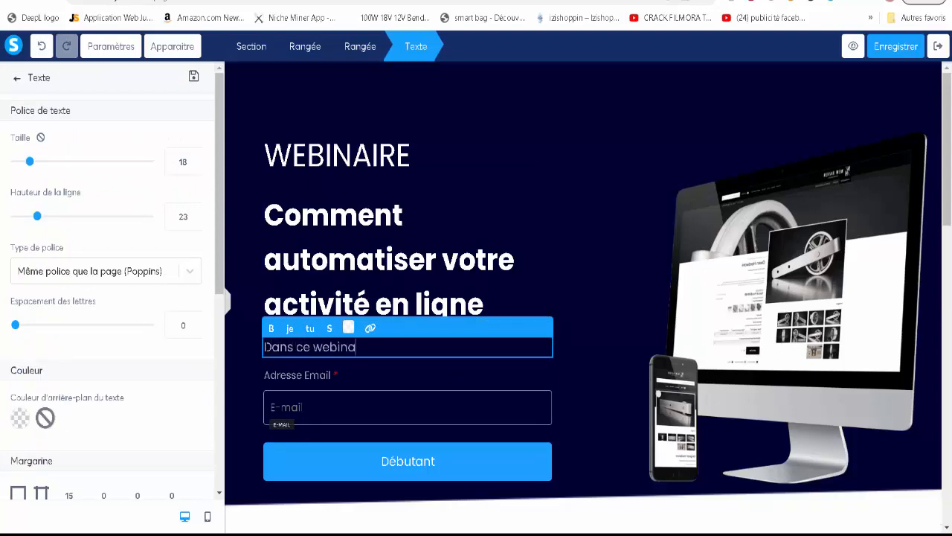
text(irre vous allez d)
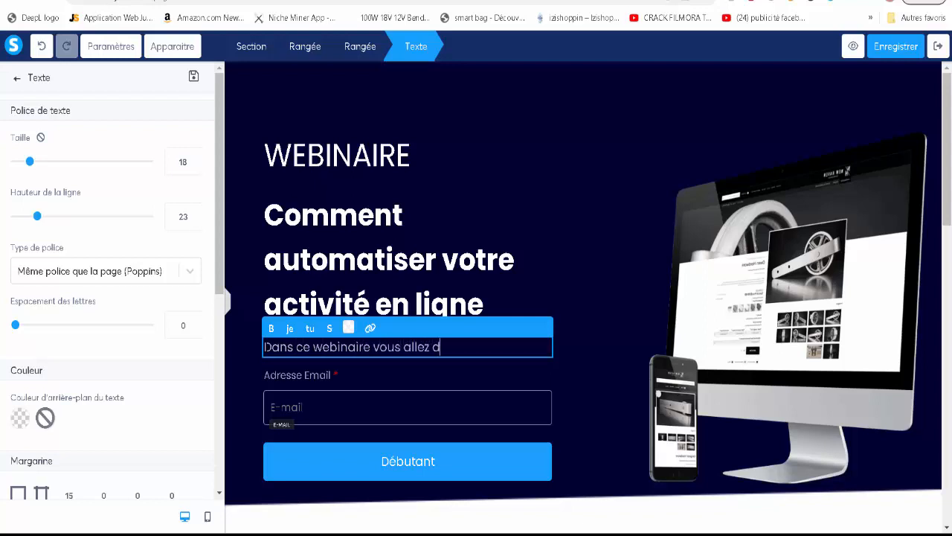
text(écouvrir :)
key(Return)
key(Return)
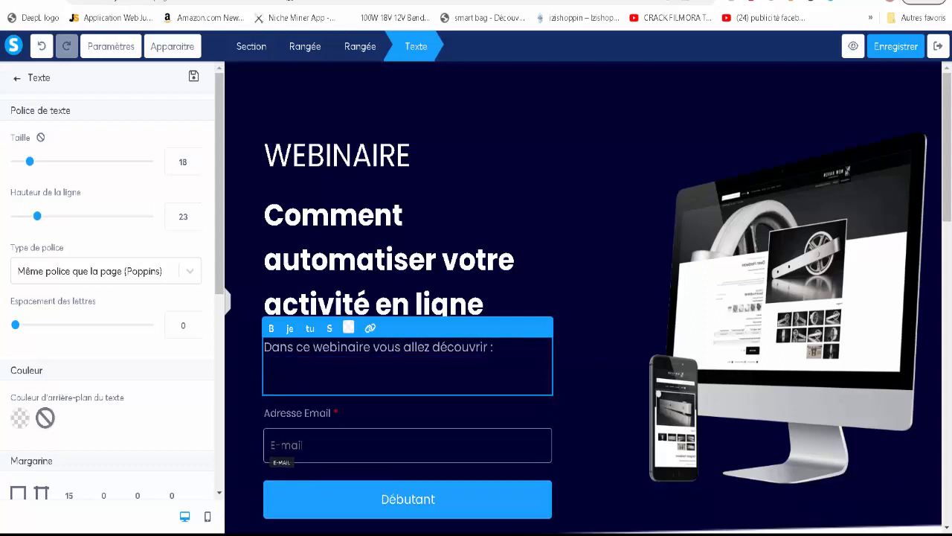
Step: Copy the green check mark emoji from the open emoji web page and paste it below the "Dans ce webinaire vous allez découvrir :" line
key(ctrl+Tab)
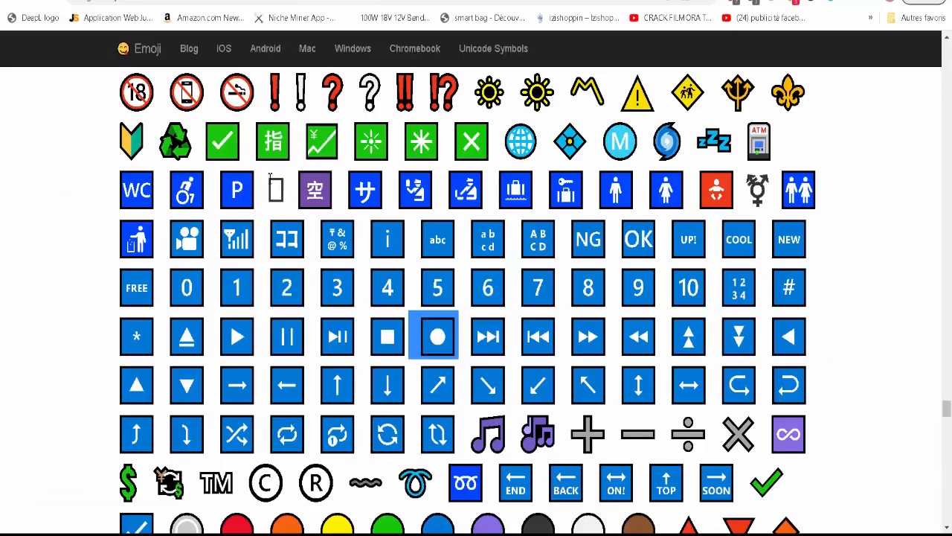
click(199, 138)
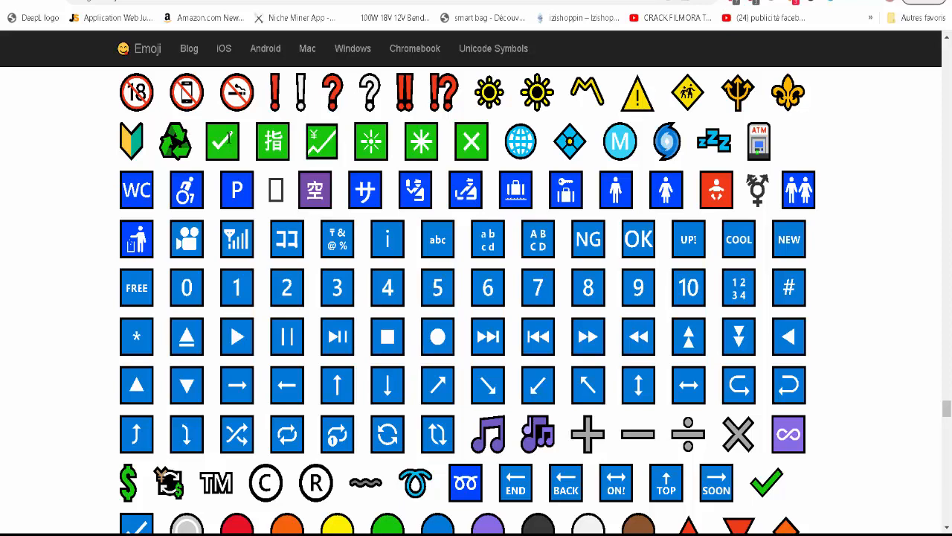
drag(244, 141, 217, 140)
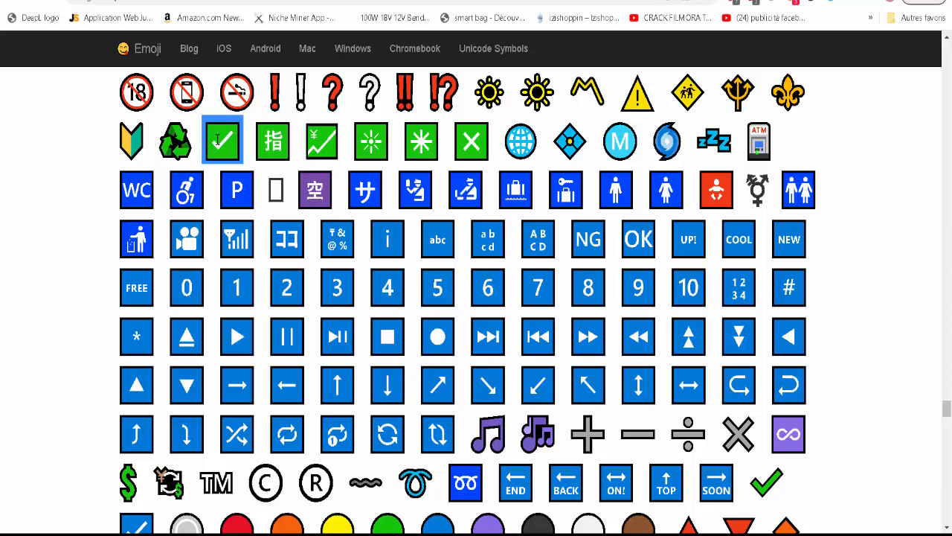
right_click(217, 140)
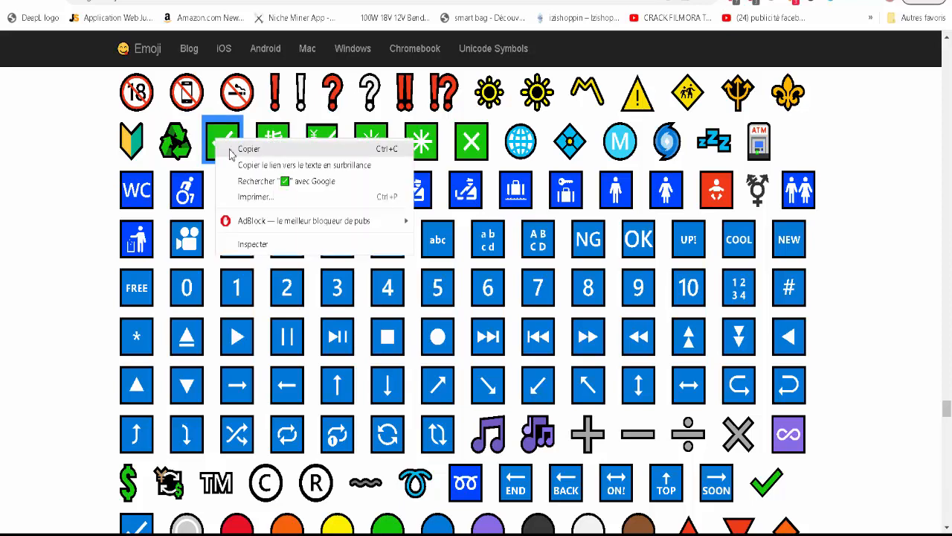
click(229, 148)
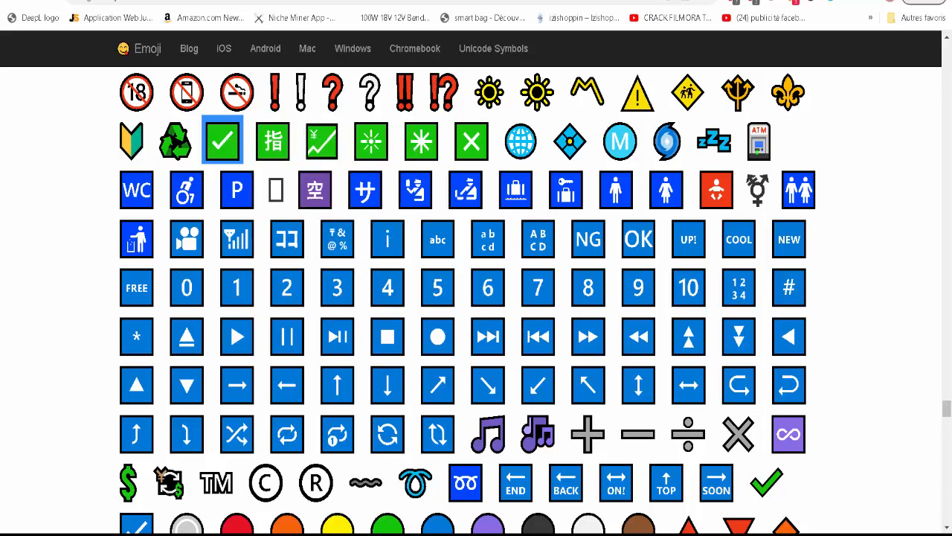
click(165, 2)
right_click(301, 365)
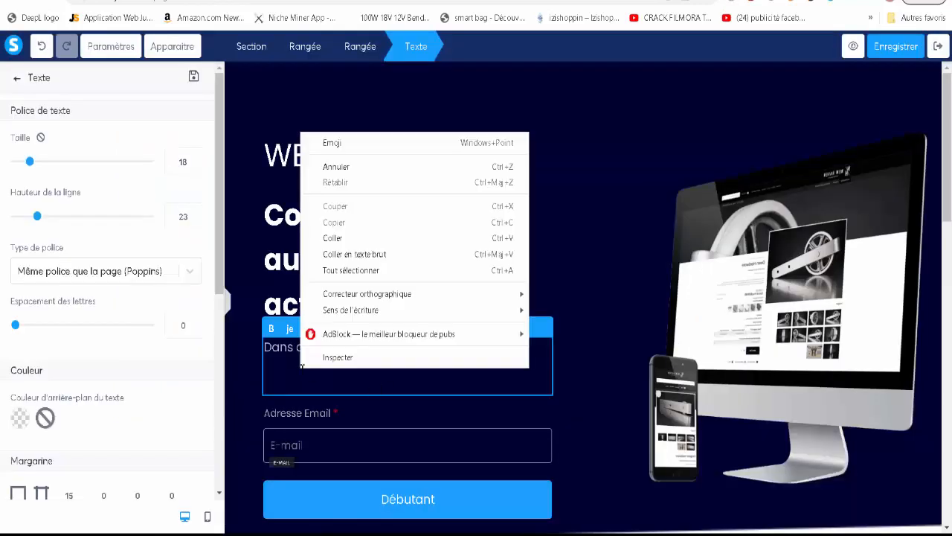
click(329, 238)
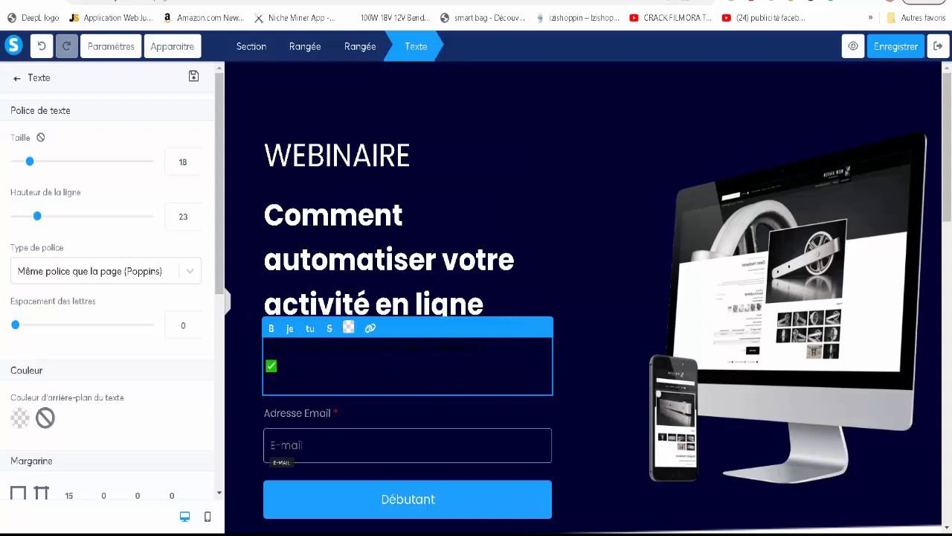
Step: Change the text colour of the "Dans ce webinaire vous allez découvrir :" line to white
drag(494, 347, 260, 345)
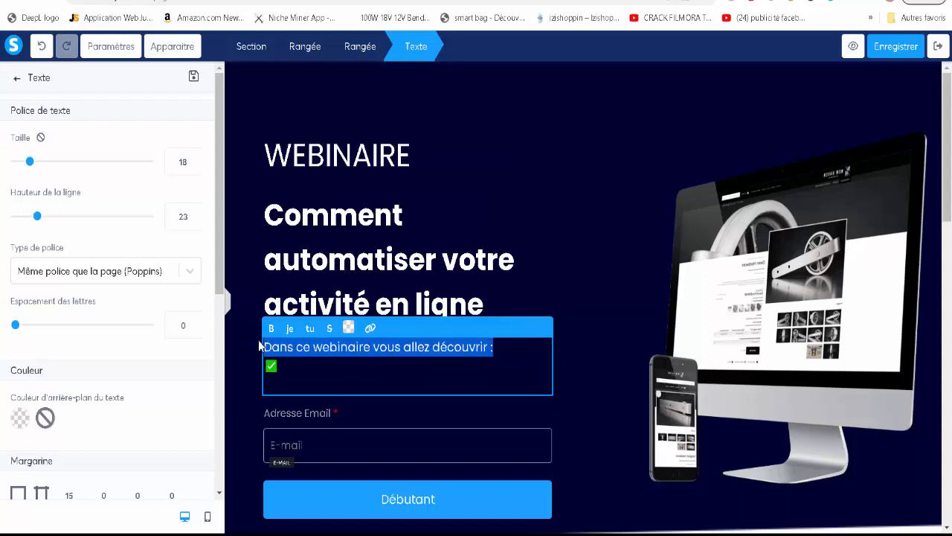
click(349, 328)
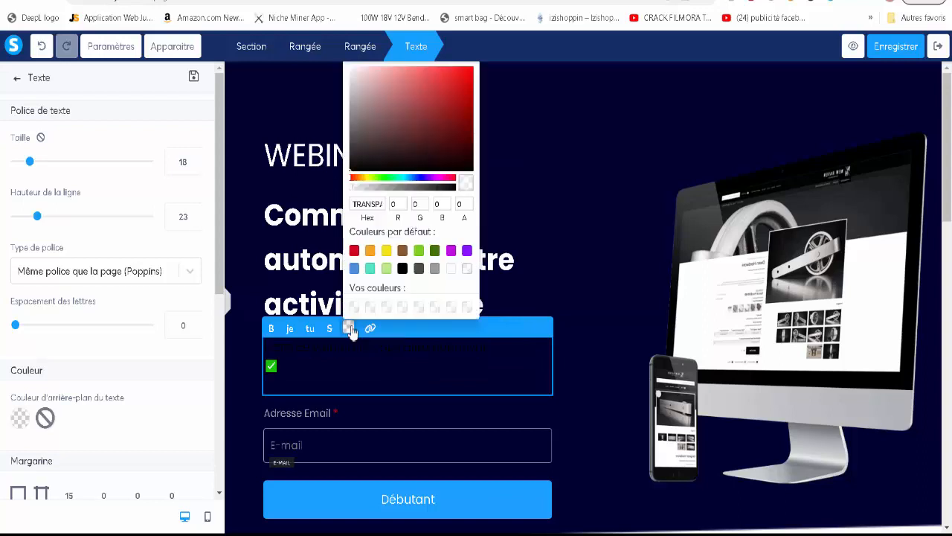
click(450, 268)
click(432, 375)
click(303, 365)
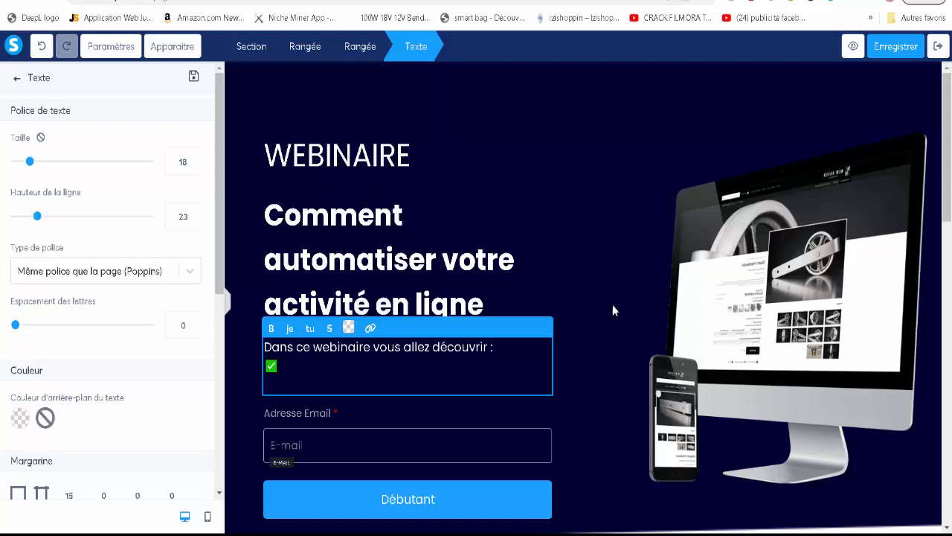
click(593, 331)
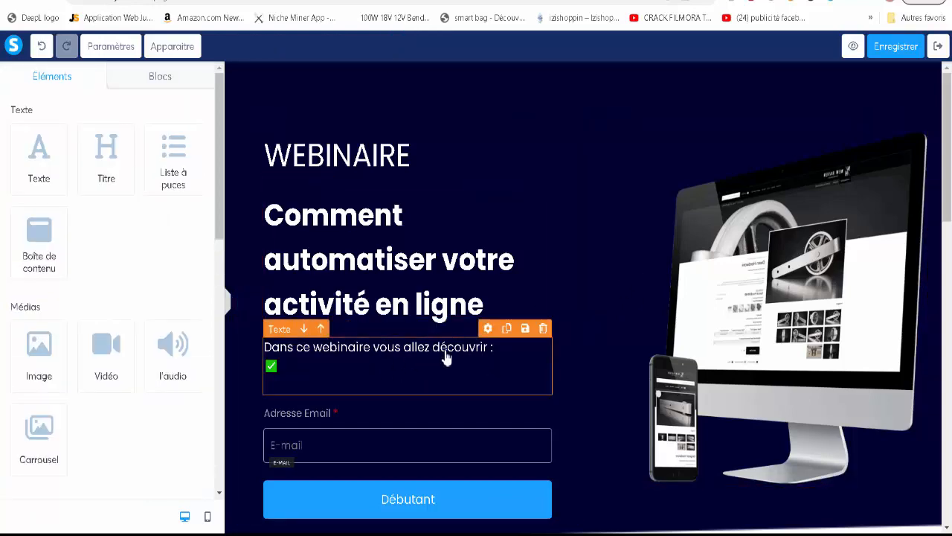
Step: Duplicate the e-mail form field above the "Débutant" button
scroll(595, 252, down, 2)
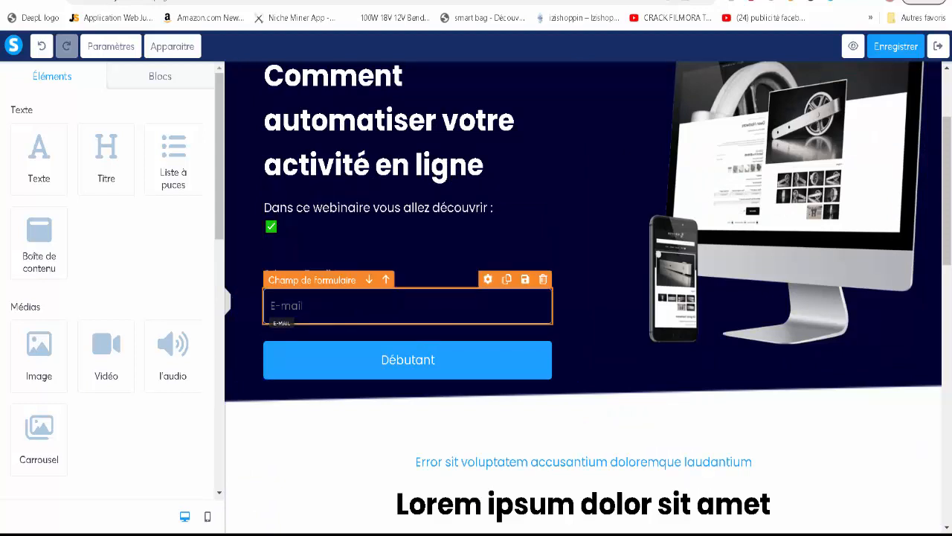
click(295, 316)
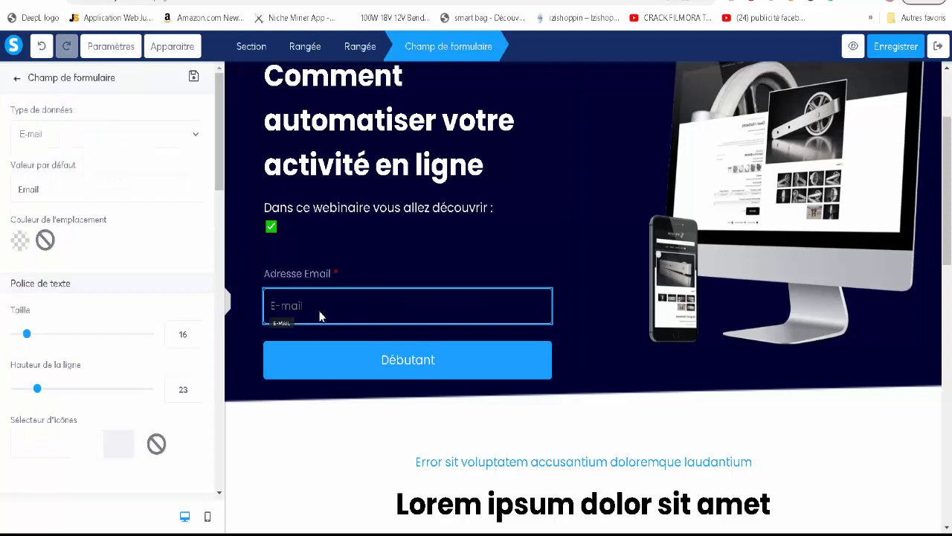
click(320, 316)
click(432, 307)
click(433, 307)
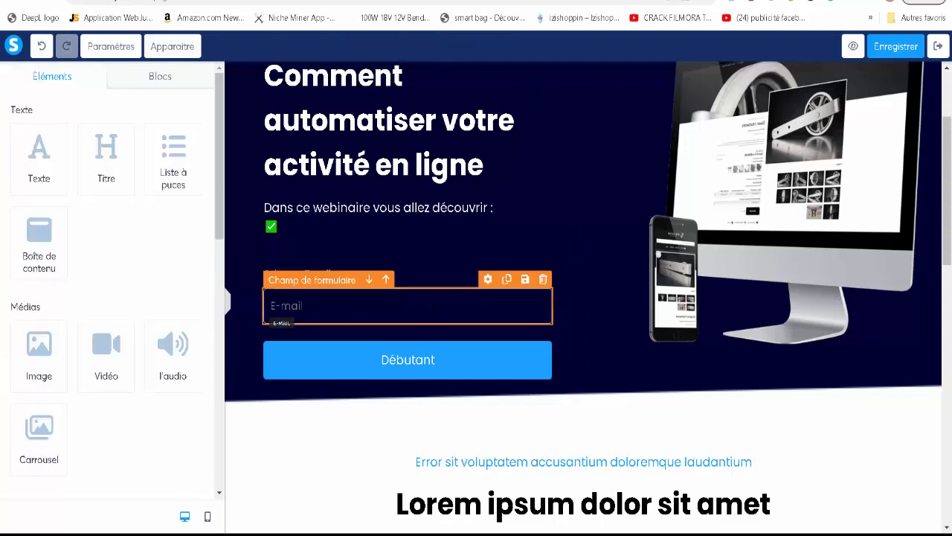
click(506, 279)
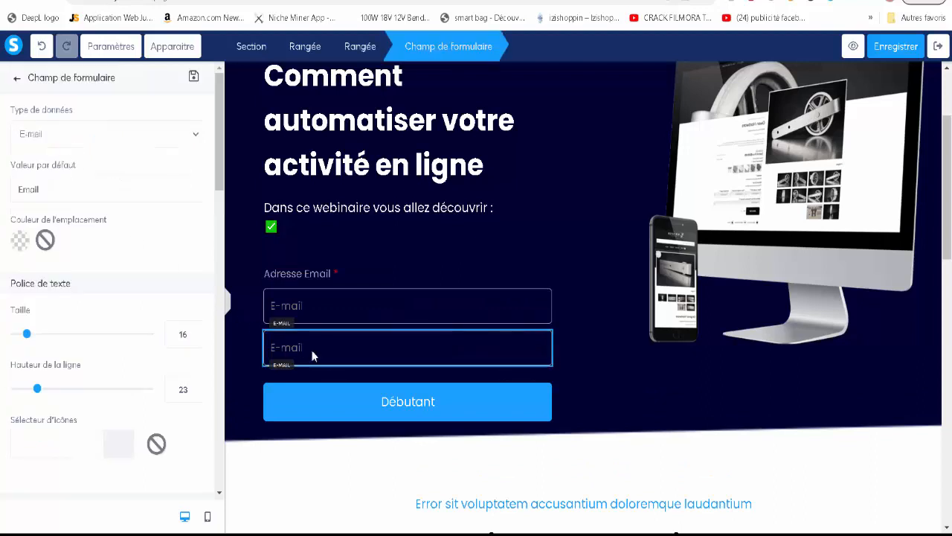
Step: Change the data type of the upper e-mail field to "Prénom"
click(354, 310)
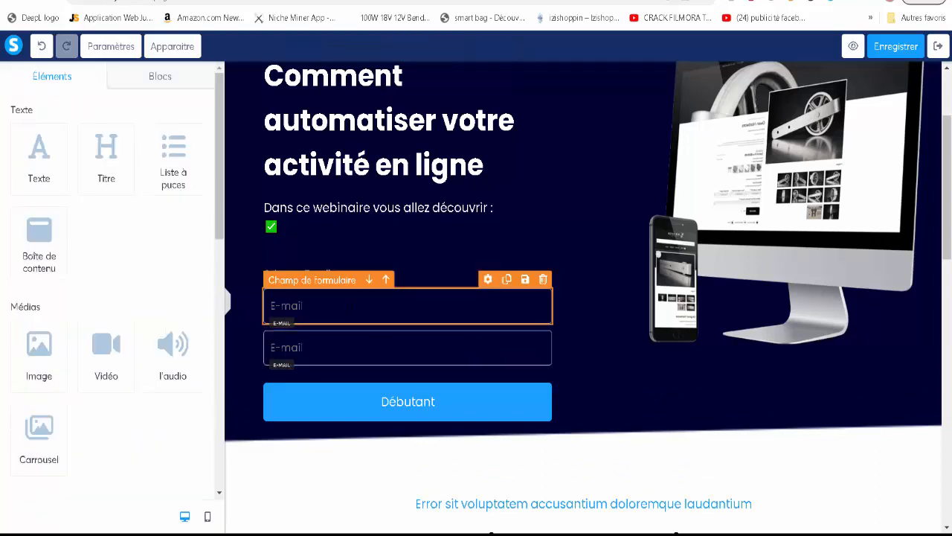
click(298, 303)
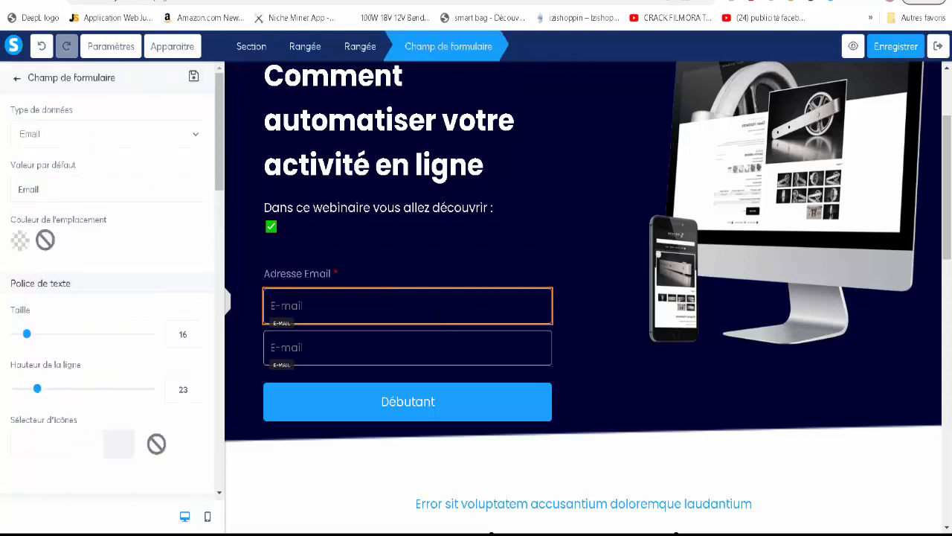
click(55, 136)
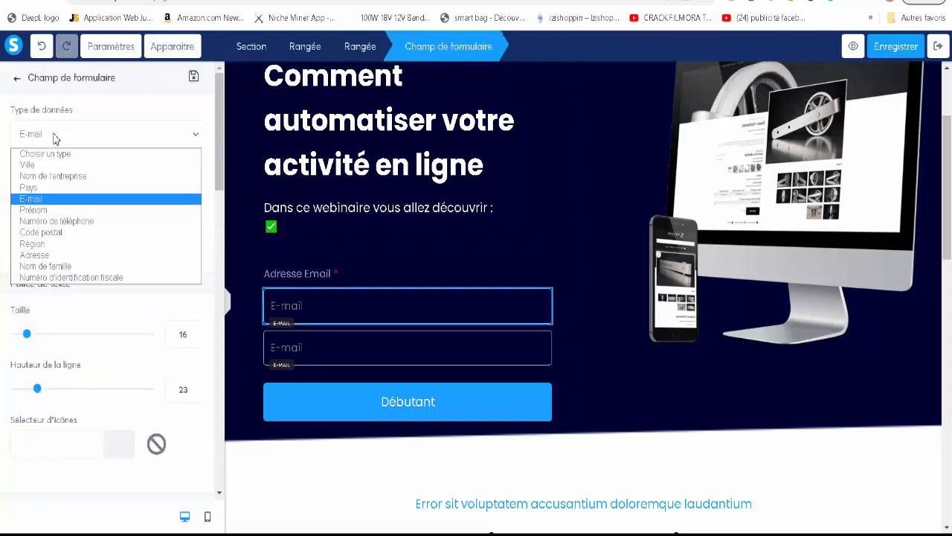
click(27, 210)
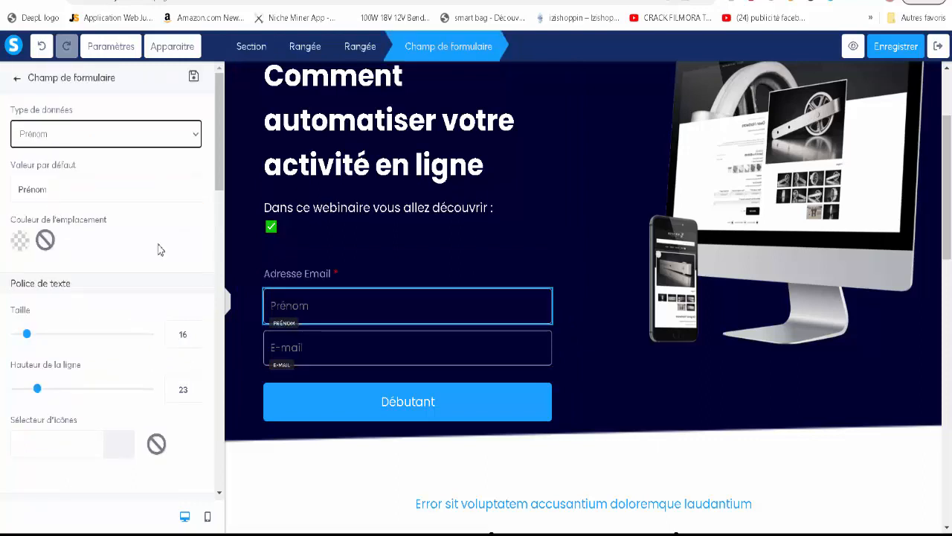
click(395, 243)
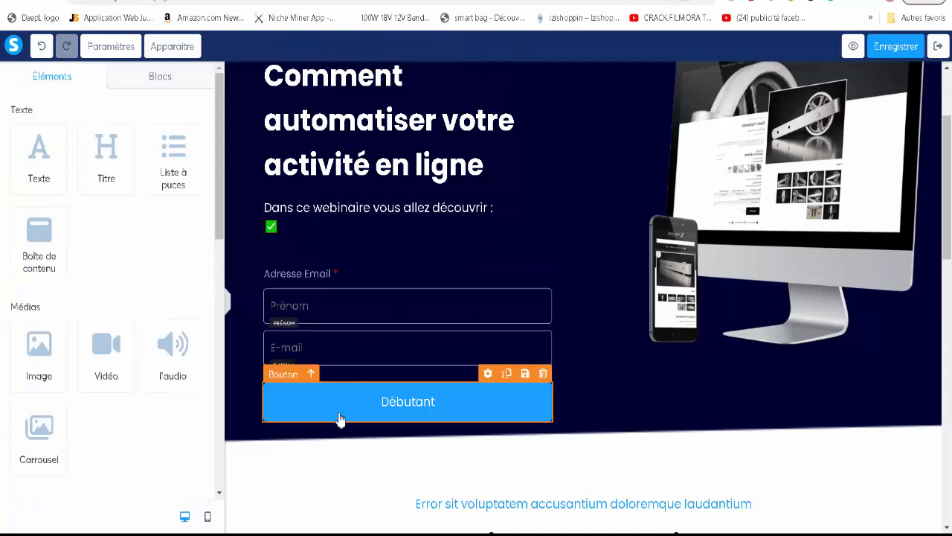
Step: Change the text of the "Débutant" button below the form fields to "M'INSCRIRE AU WEBINAIRE"
click(393, 413)
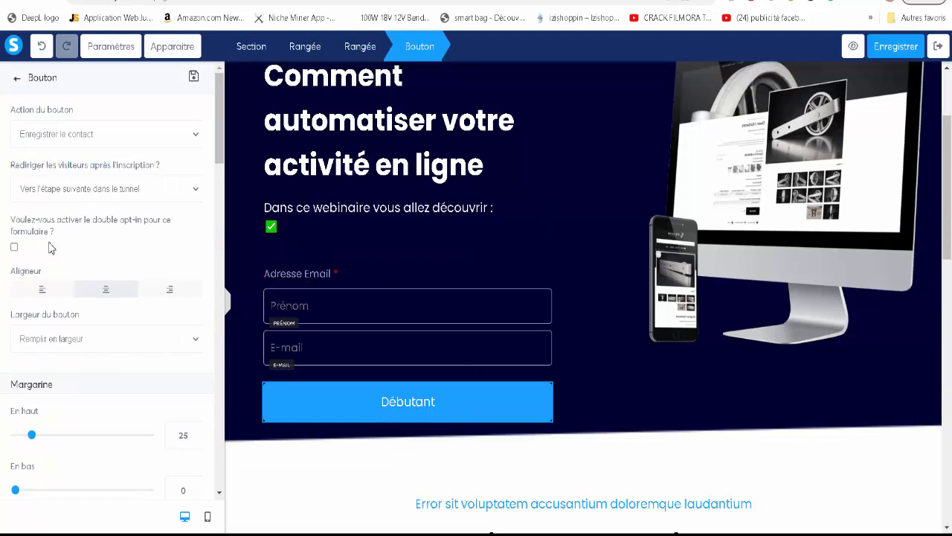
scroll(87, 174, down, 15)
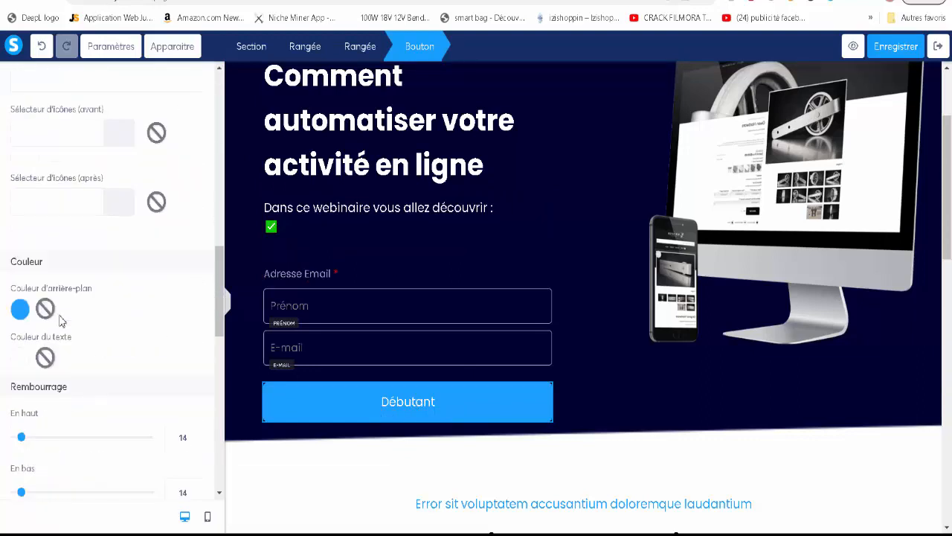
scroll(95, 354, up, 5)
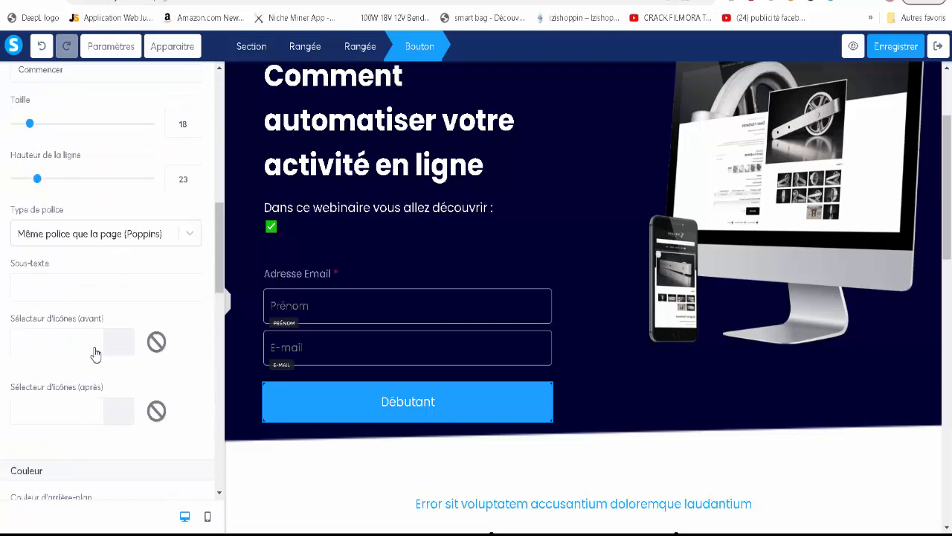
scroll(95, 354, up, 2)
scroll(95, 354, up, 1)
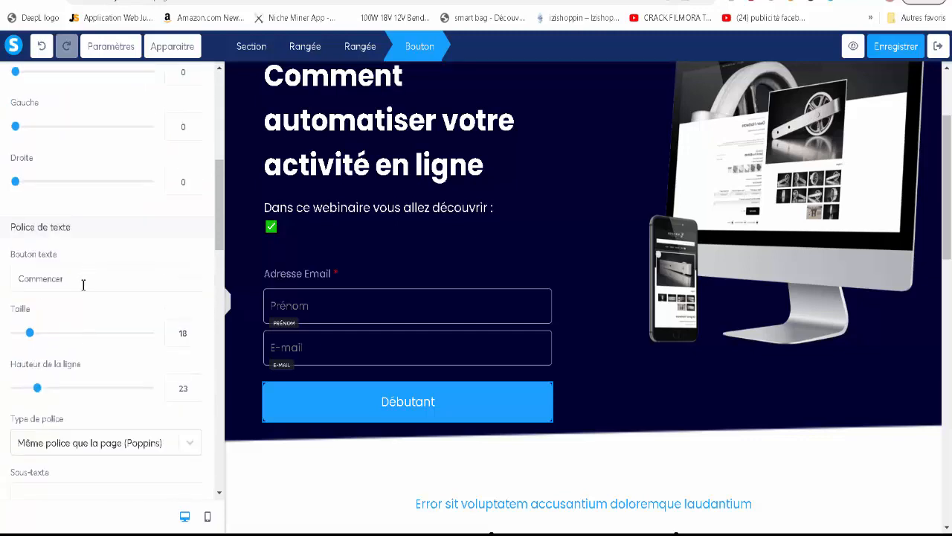
drag(79, 284, 1, 273)
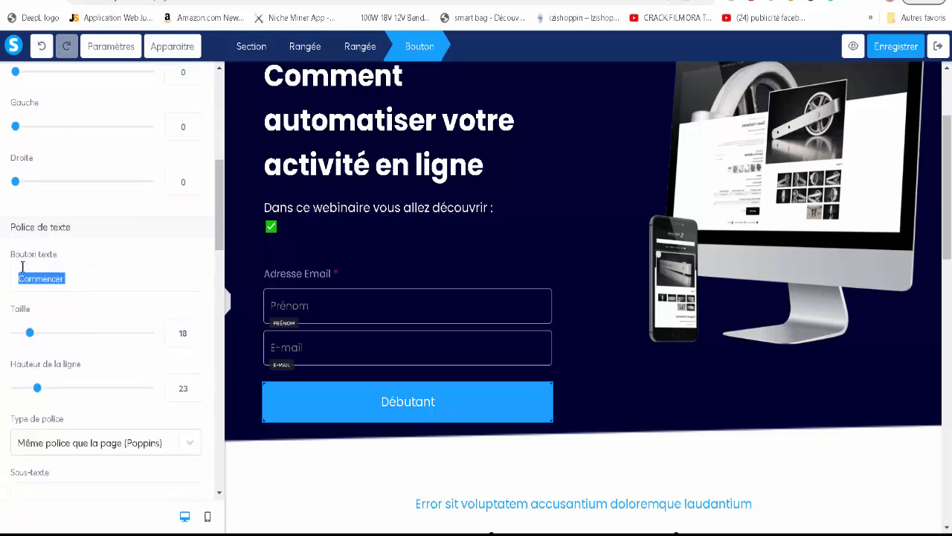
text(M'INSCRIRE AU WEBINAIRE)
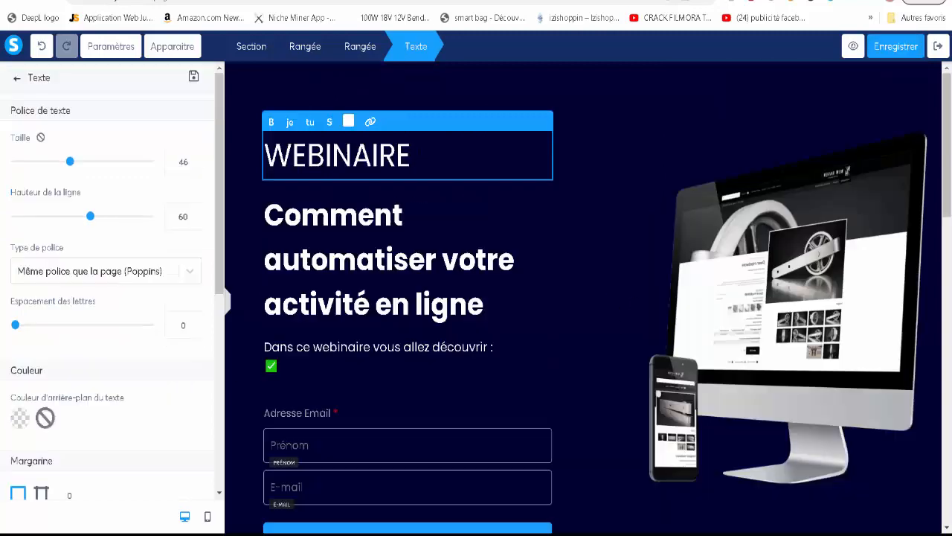
Step: Complete the heading at the start of the page to read "WEBINAIRE LIVE LE JEUDI 04 AOUT à 20h"
text(LIVE LE )
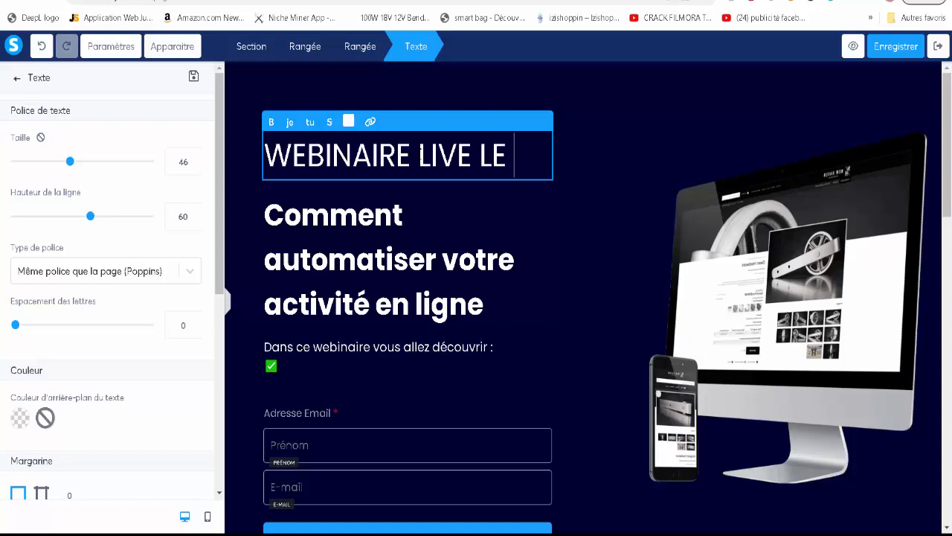
text(JEUDI 04)
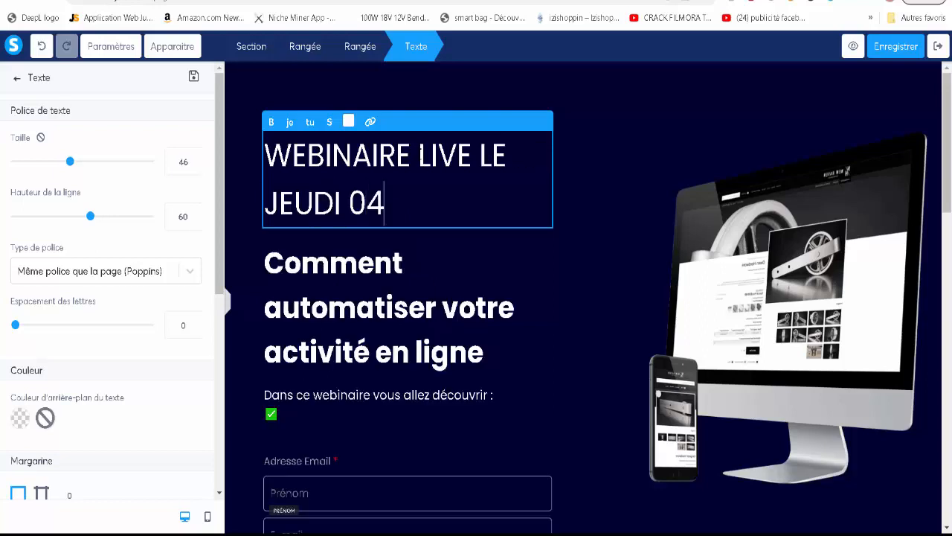
text( AOUT)
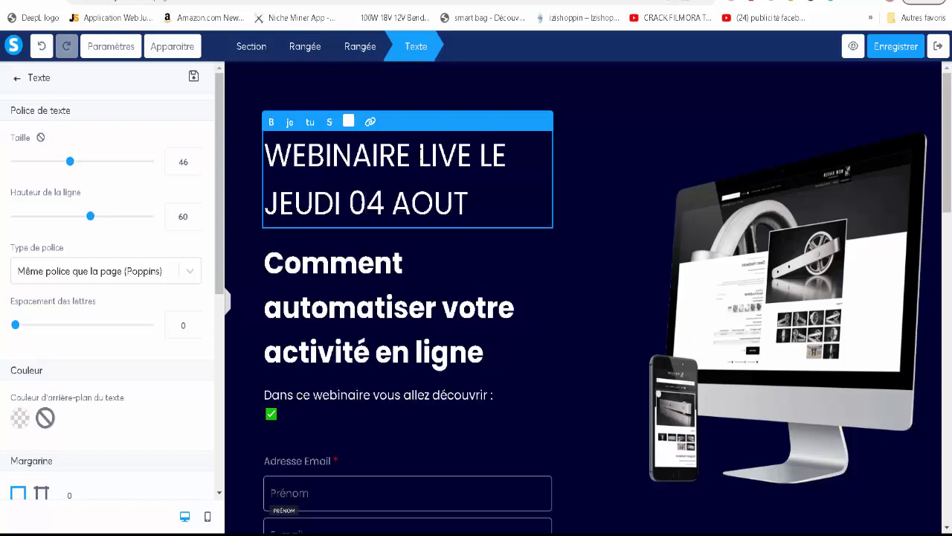
text( à 20)
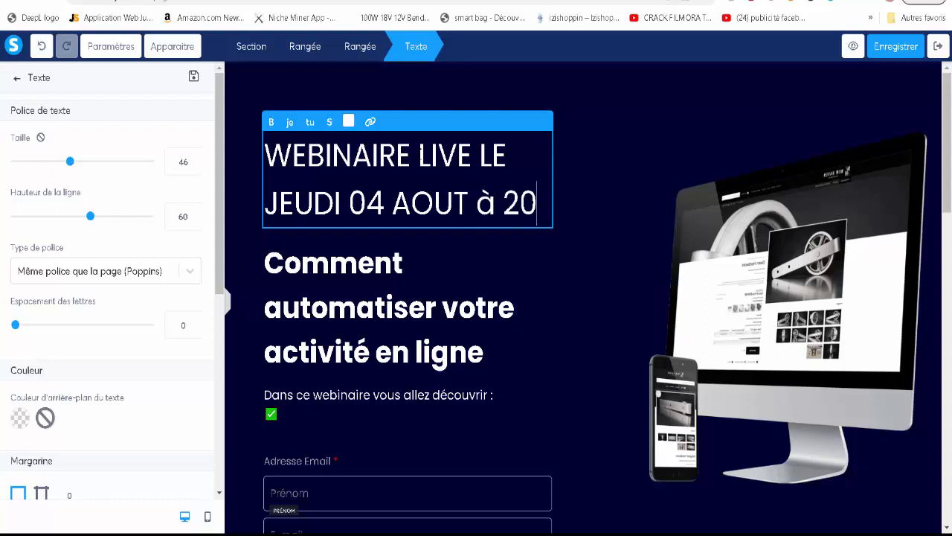
text(h)
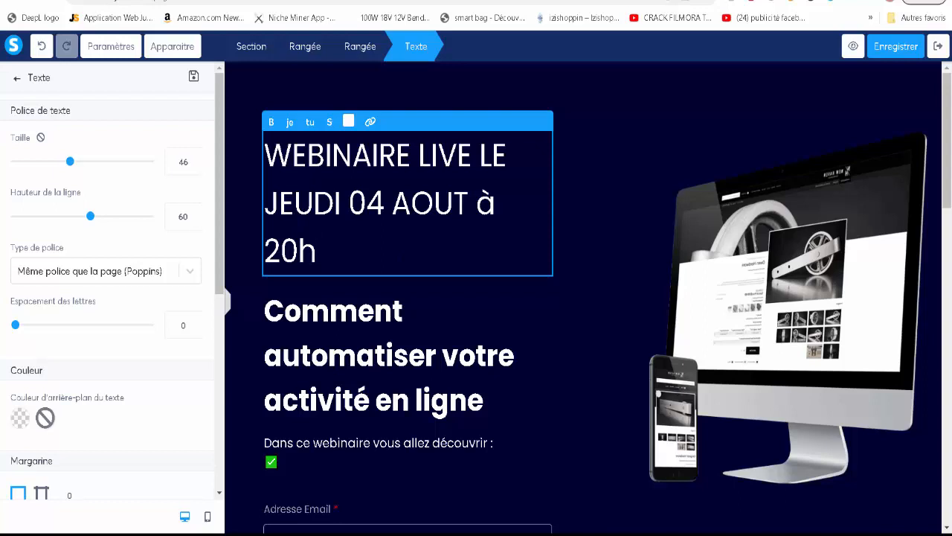
click(569, 339)
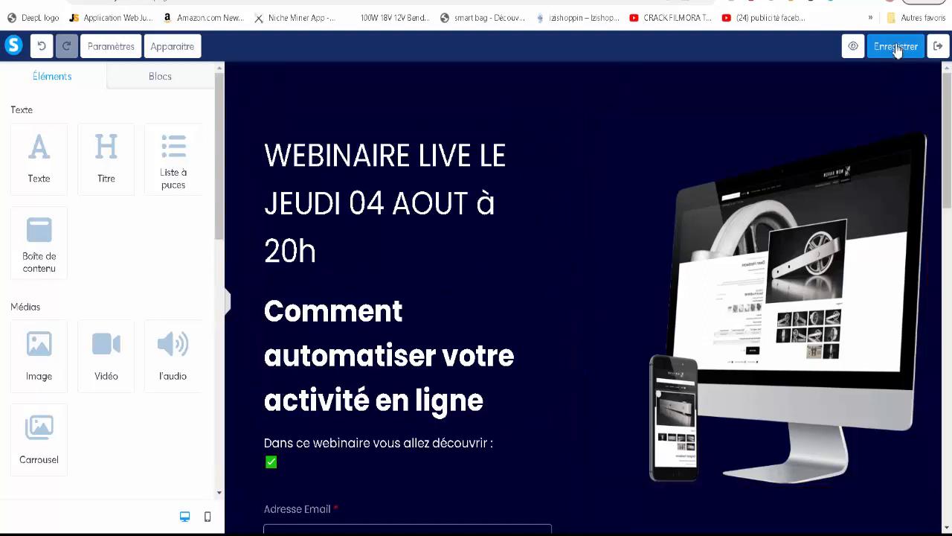
Step: Give the webinar date heading a near-white background colour, F3F9F7
click(438, 177)
click(20, 419)
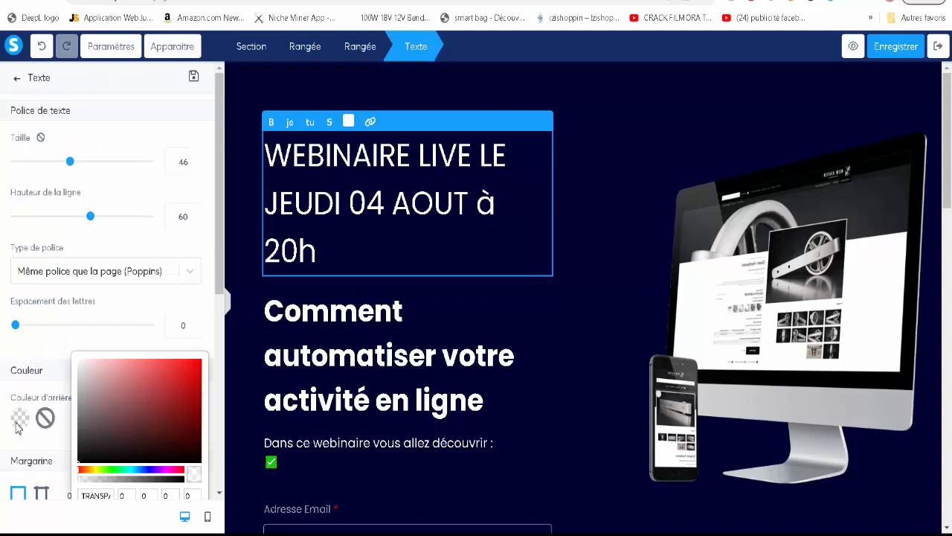
click(101, 474)
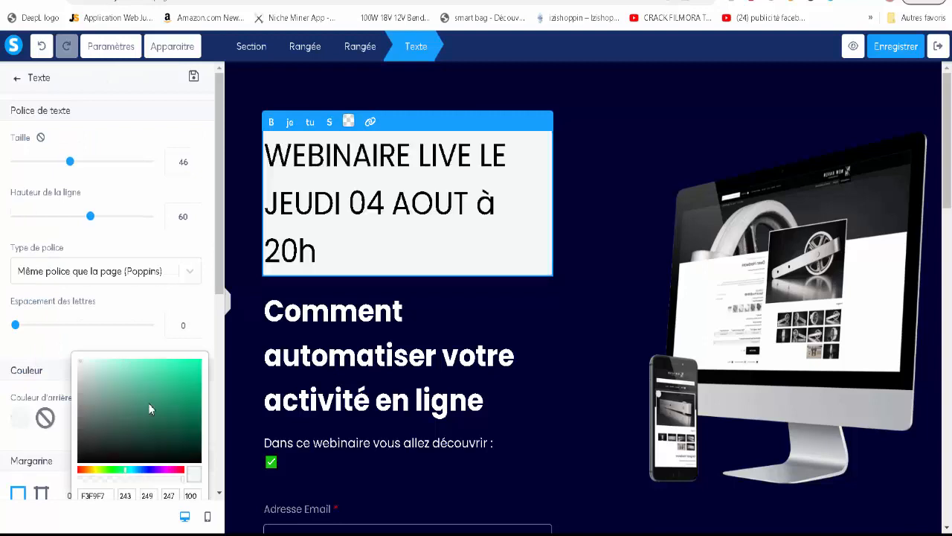
click(590, 213)
click(593, 221)
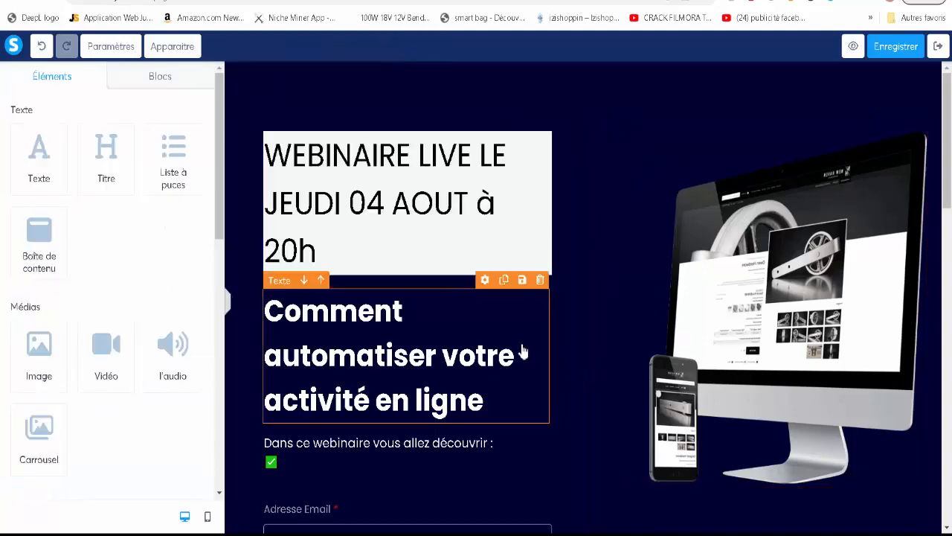
Step: Centre the webinar date heading and make its whole text bold
click(395, 257)
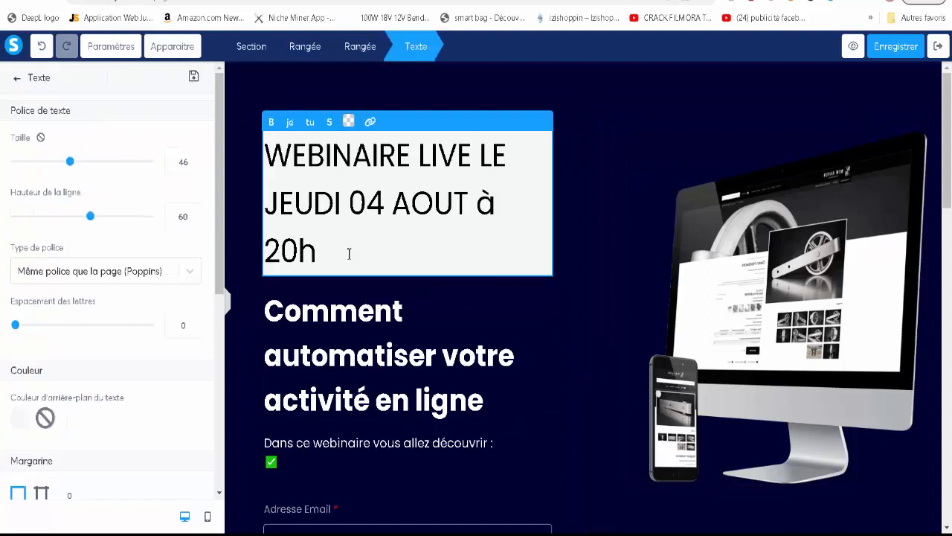
scroll(48, 381, down, 5)
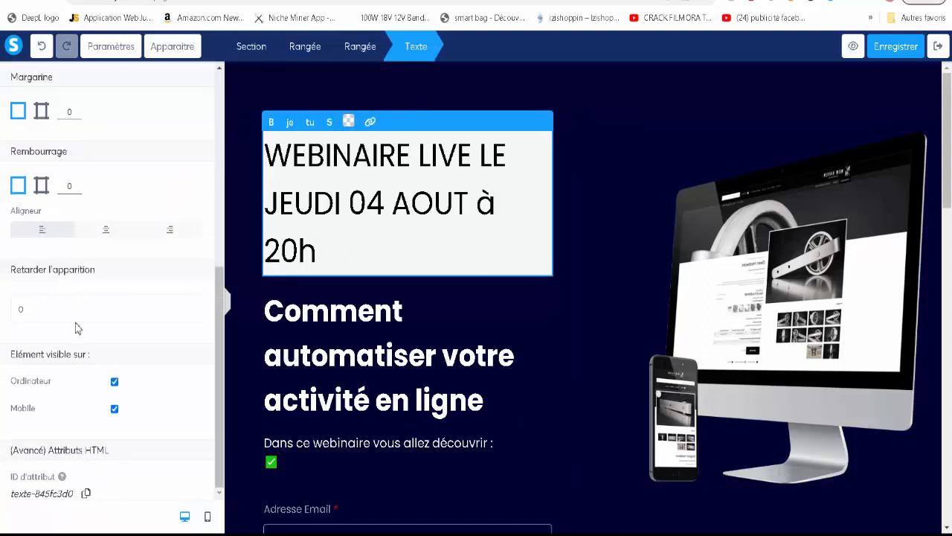
click(104, 231)
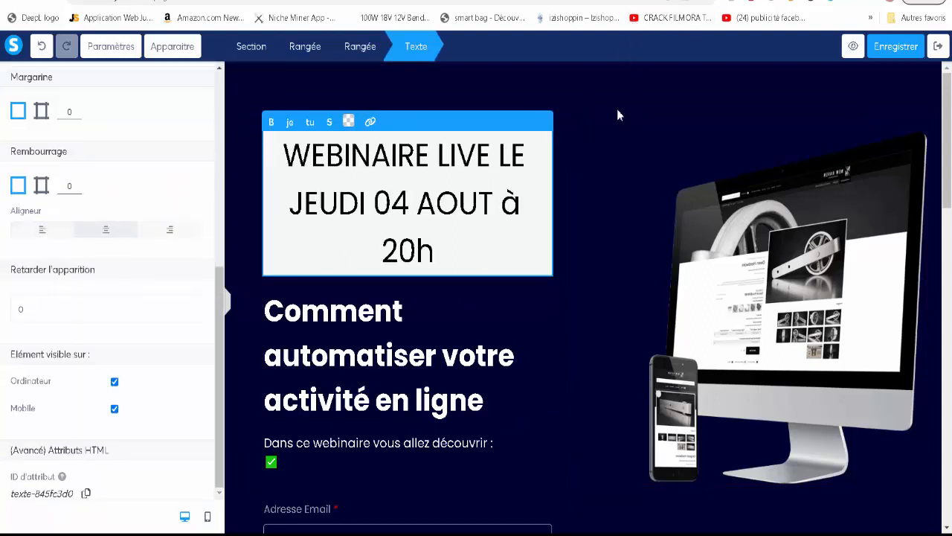
drag(465, 246, 275, 128)
click(272, 124)
click(646, 132)
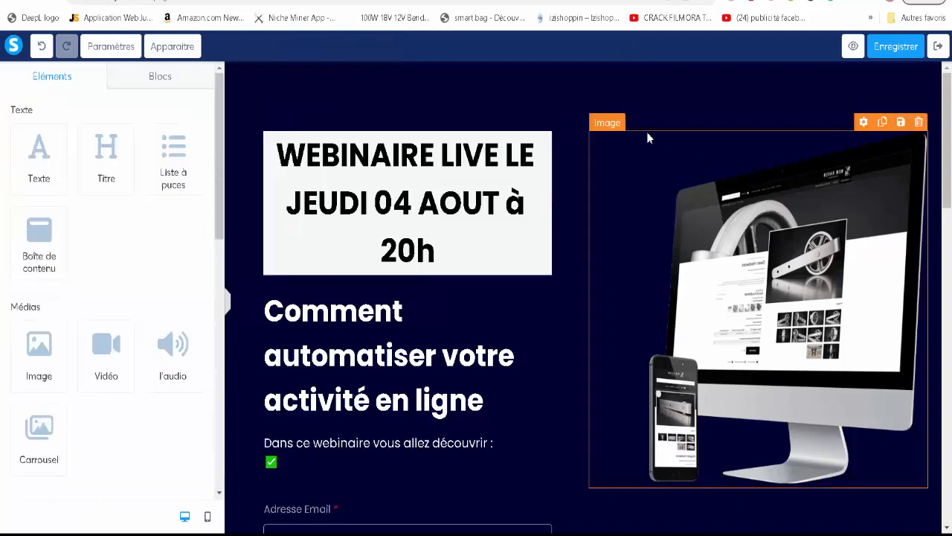
Step: Save the changes made to the capture page
click(527, 94)
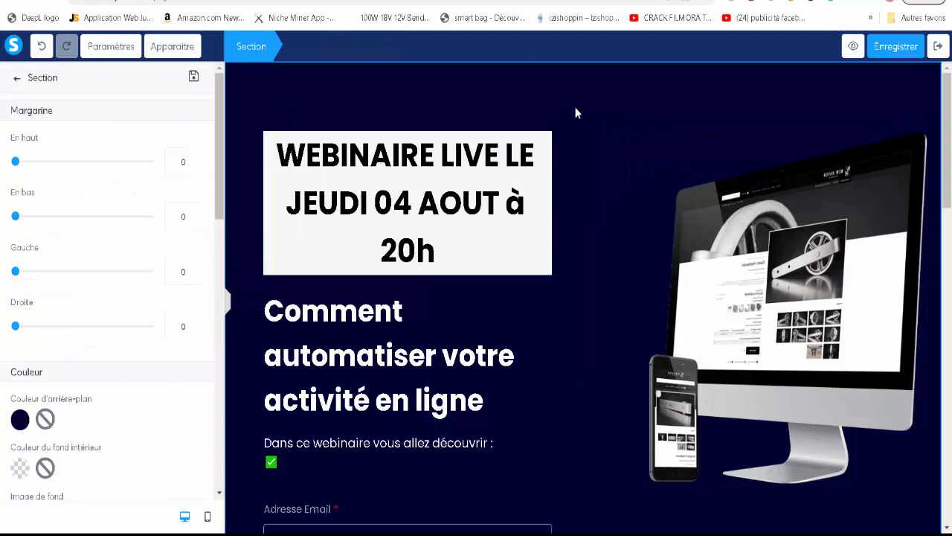
click(895, 46)
click(618, 180)
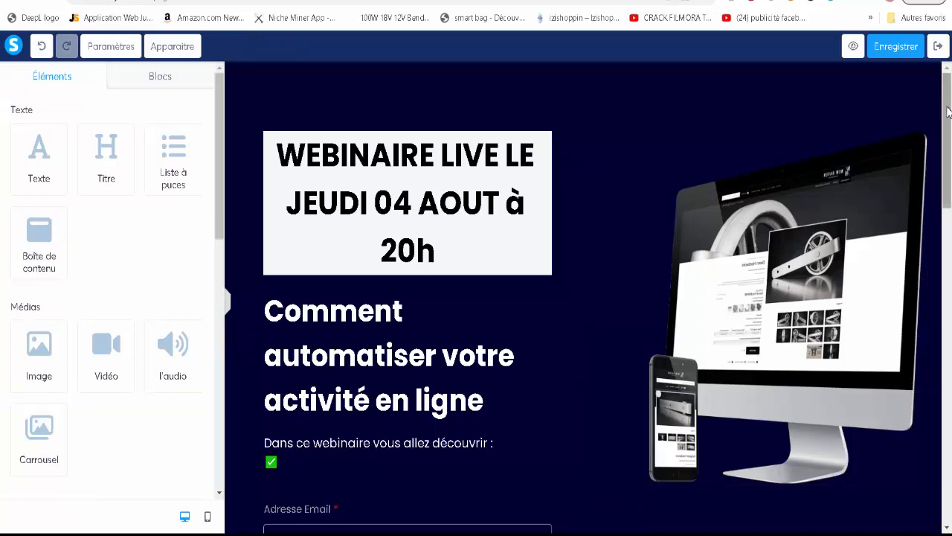
Step: Examine the action and post-registration redirect settings of the sign-up button below the form fields
drag(949, 125, 938, 252)
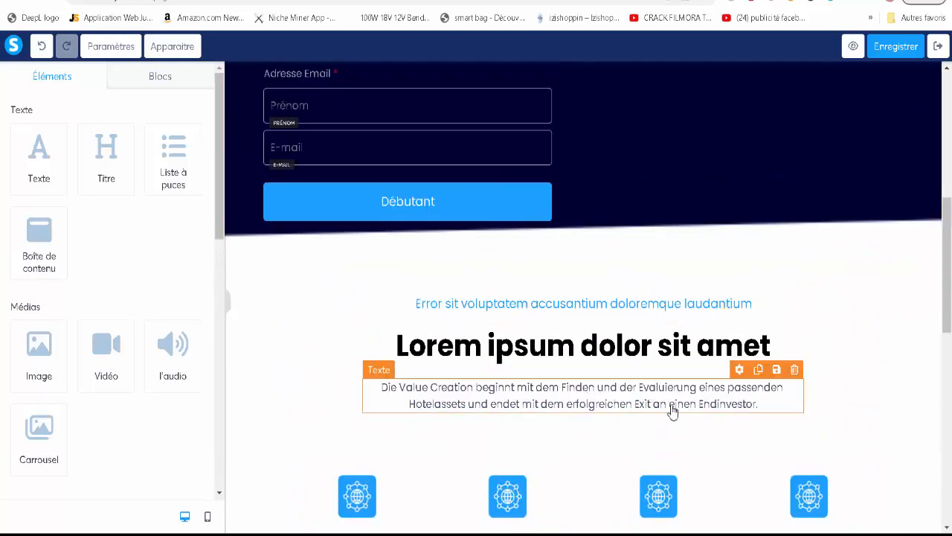
scroll(674, 410, up, 3)
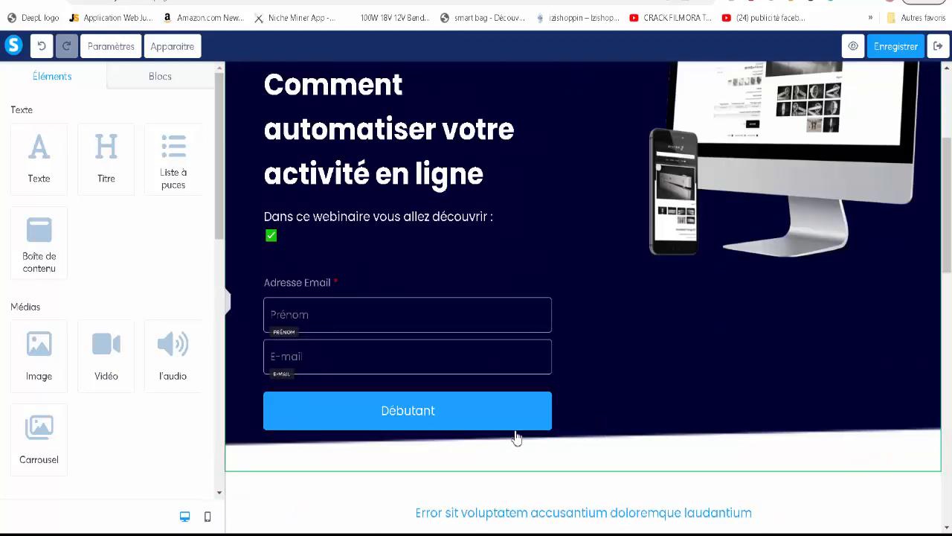
scroll(517, 436, up, 1)
click(398, 439)
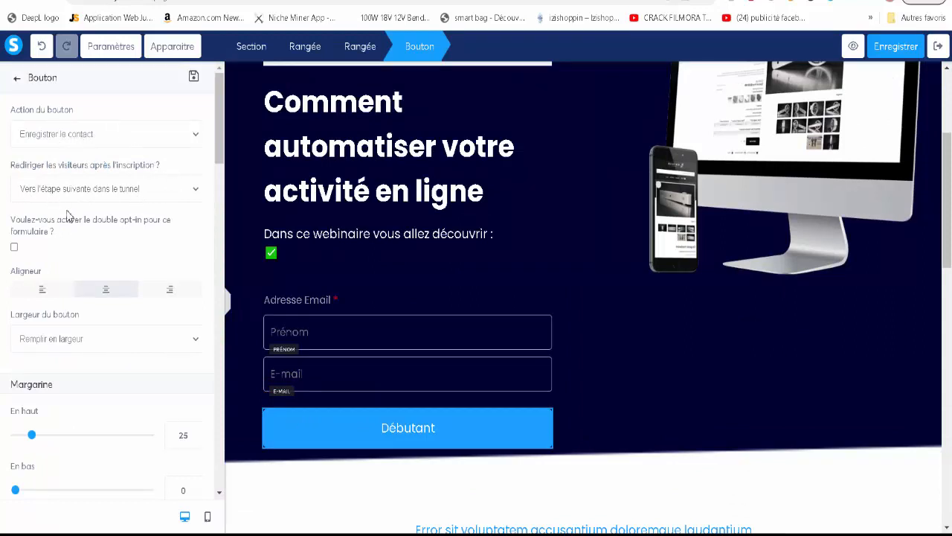
click(927, 354)
Step: Save the capture page again and exit the page editor to the funnel settings
scroll(927, 354, up, 3)
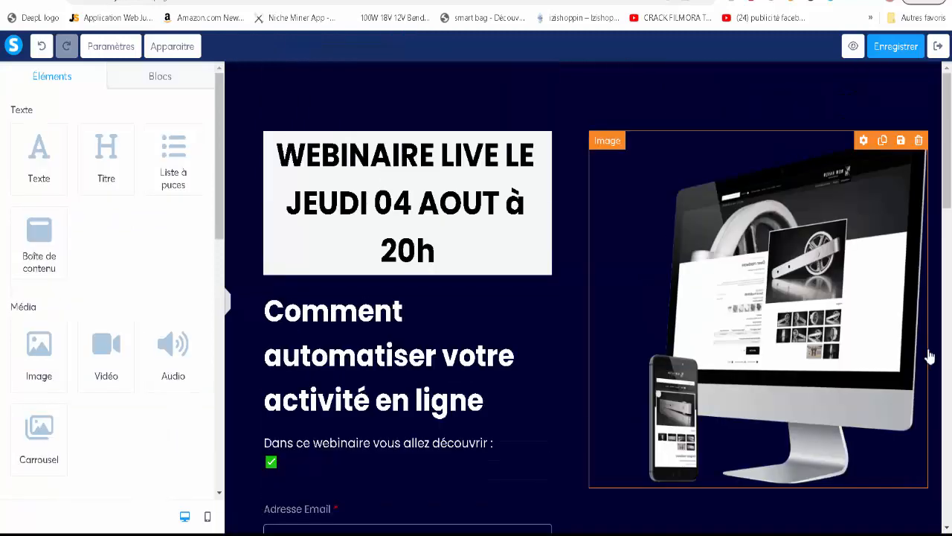
click(903, 47)
click(938, 47)
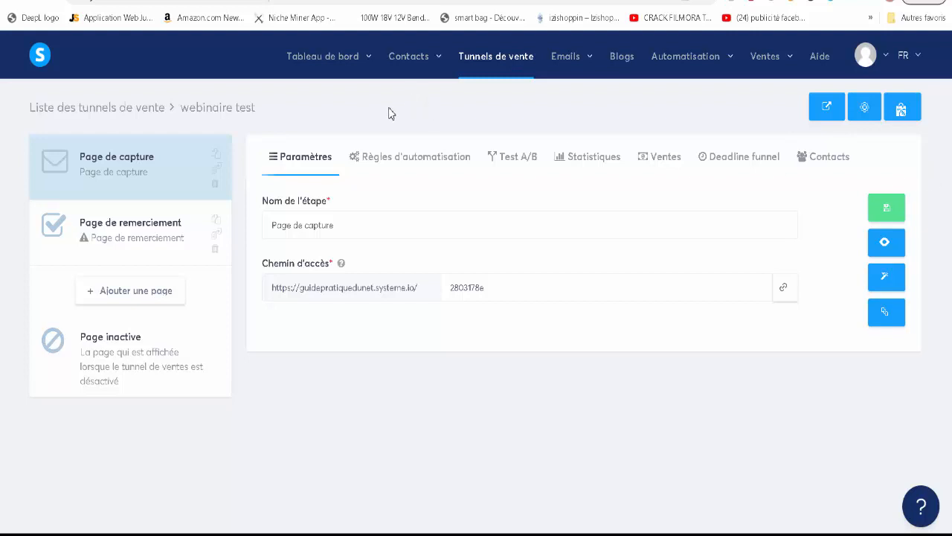
Step: Open the tag management page for contacts in a new browser tab
mouse_move(406, 61)
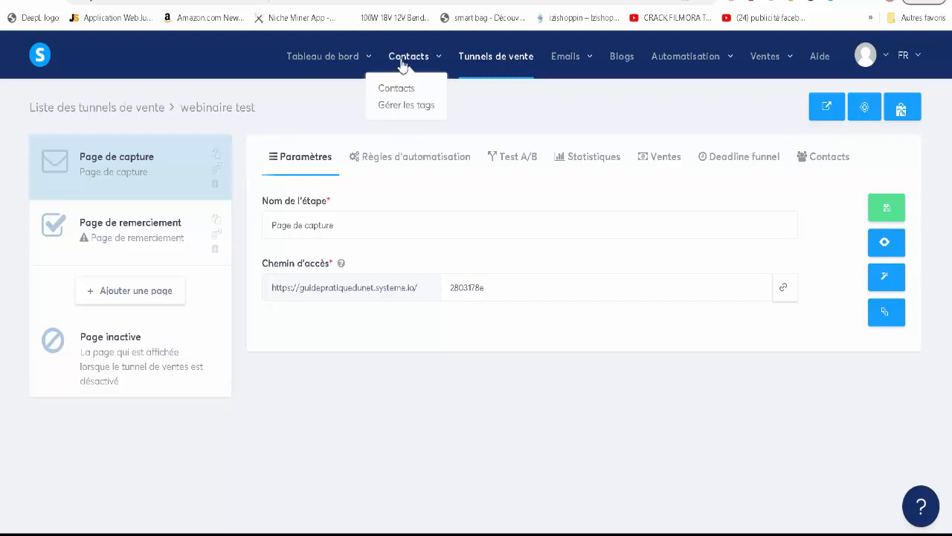
right_click(398, 111)
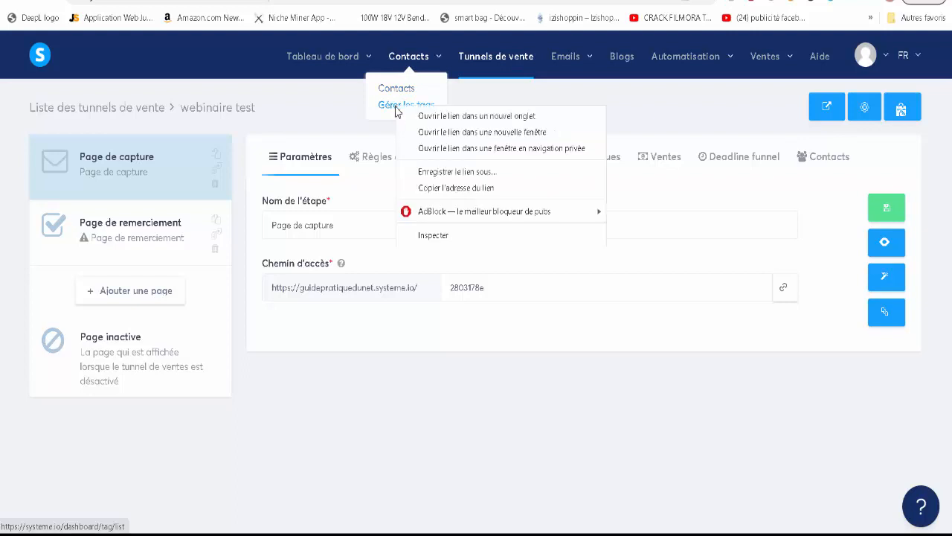
click(415, 117)
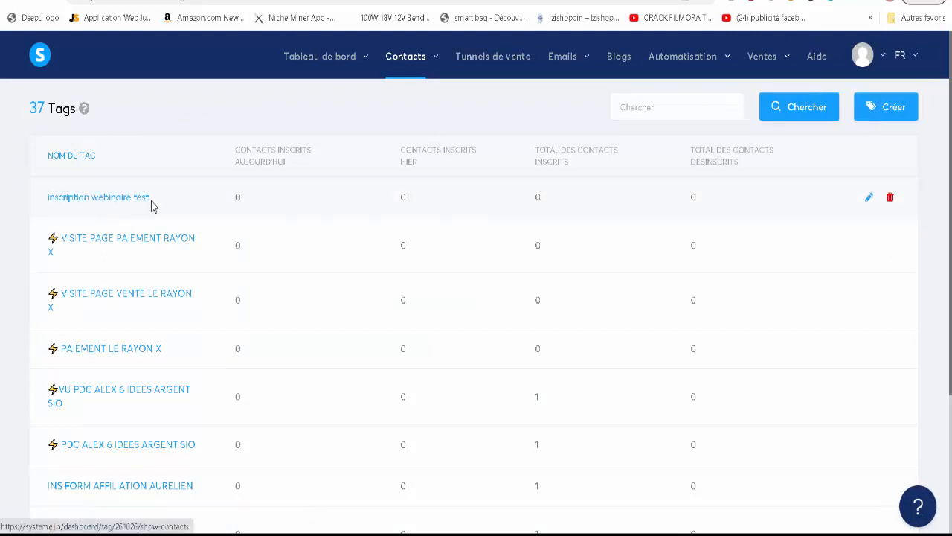
click(887, 113)
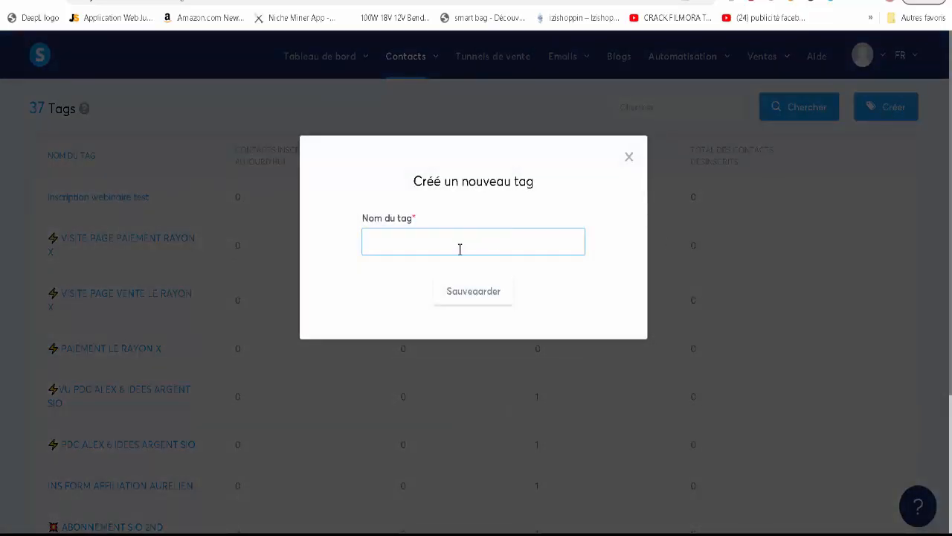
click(470, 243)
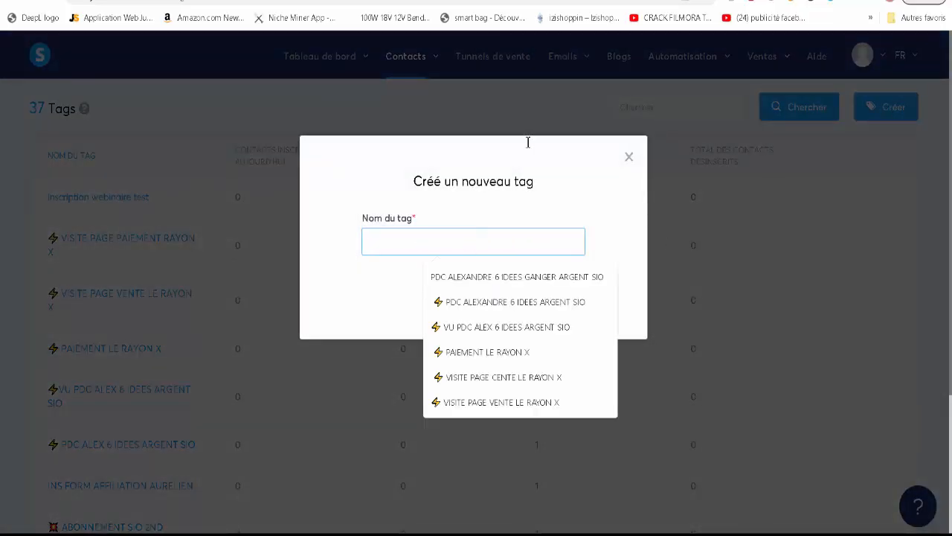
click(628, 157)
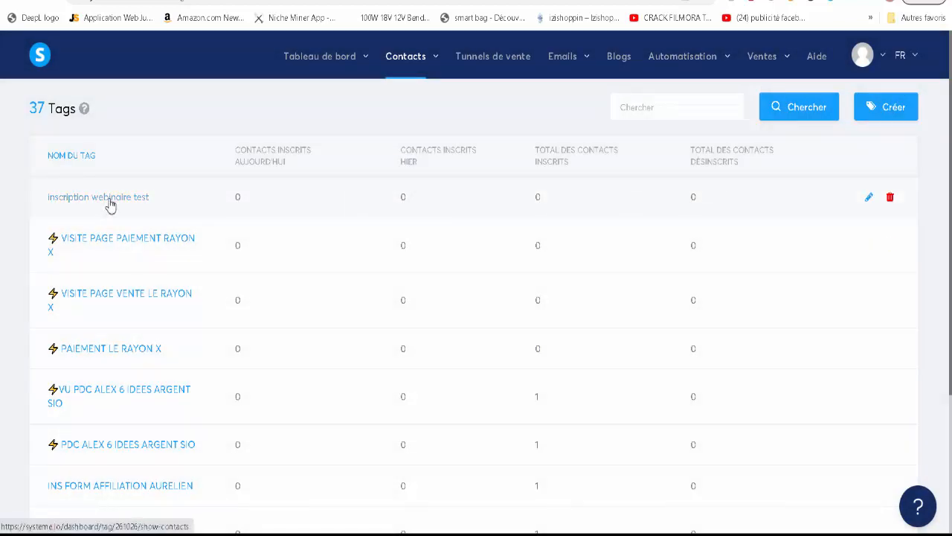
Step: Add an automation rule to the capture page with the page opt-in trigger and an add-tag action
mouse_move(408, 71)
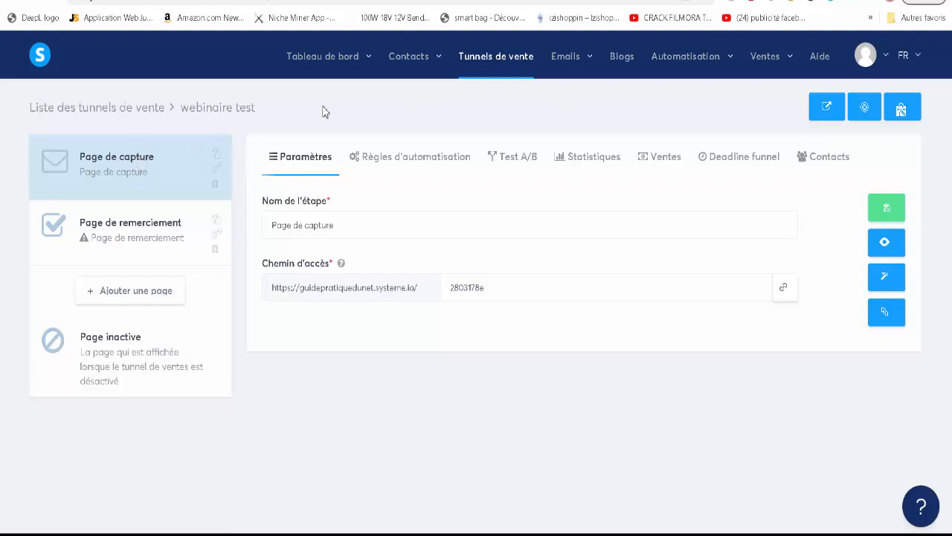
click(435, 168)
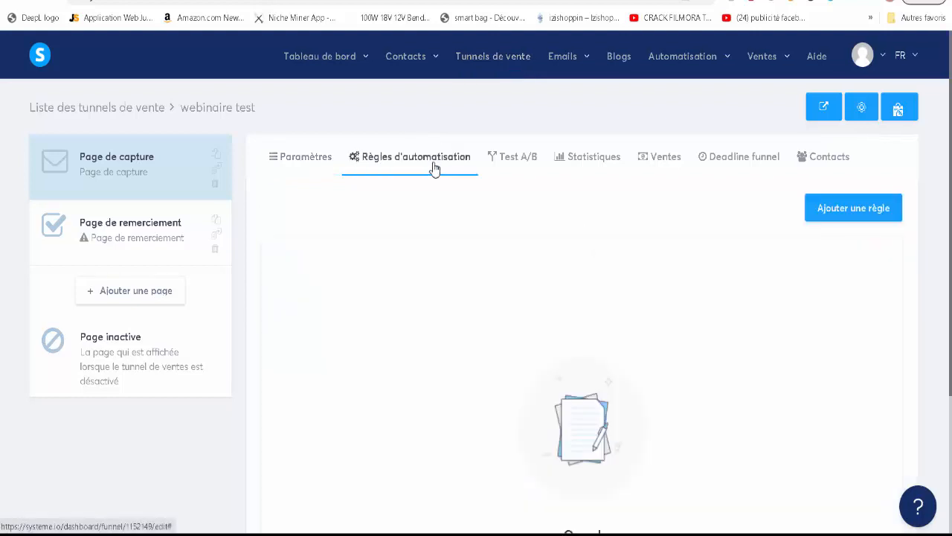
click(837, 215)
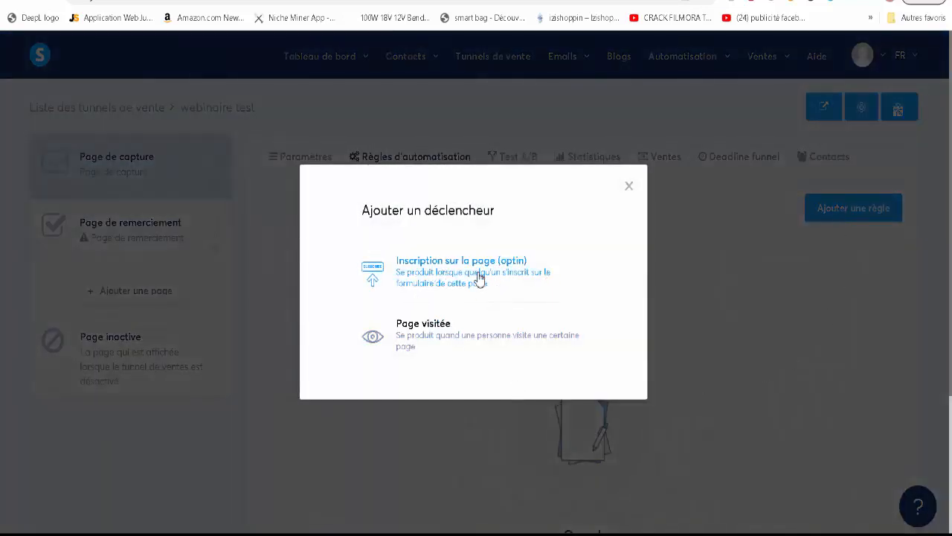
click(480, 278)
click(707, 230)
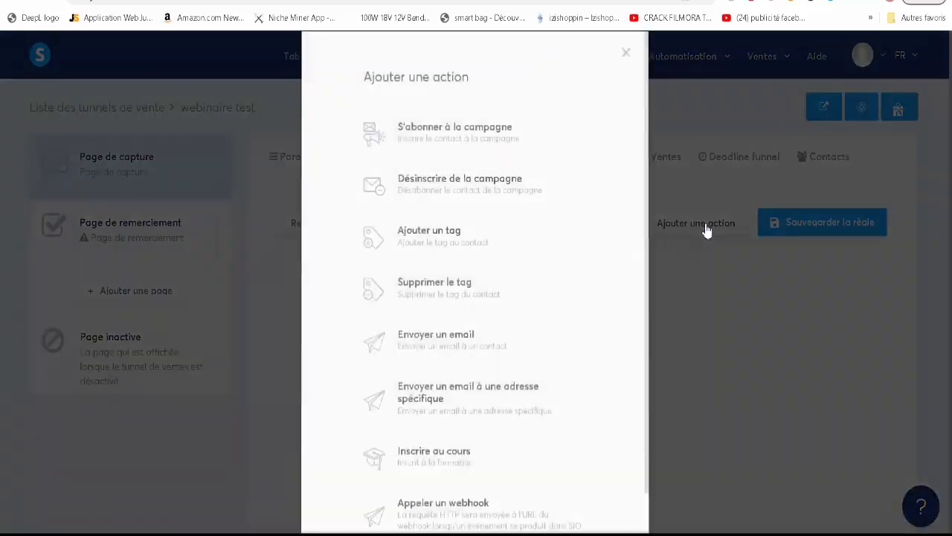
click(418, 237)
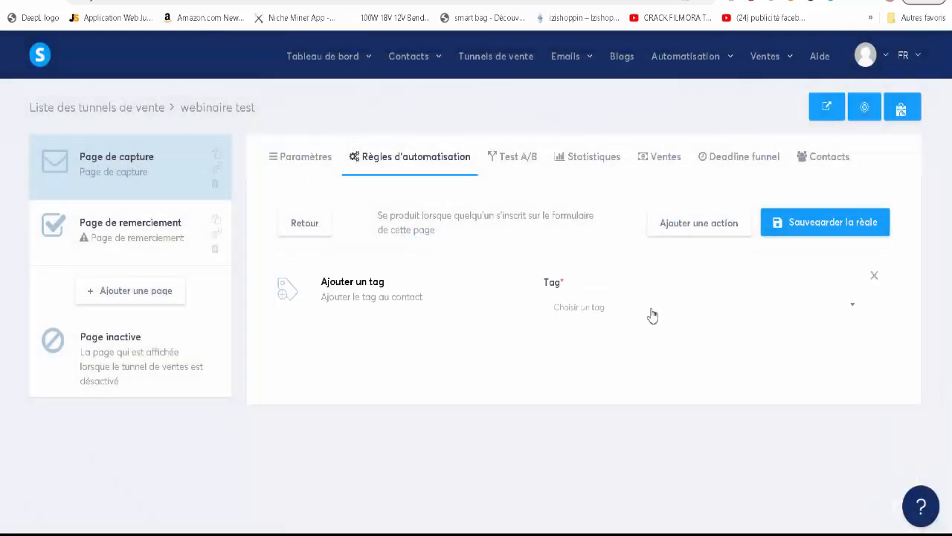
Step: Choose the tag "inscription webinaire test" for the rule's action and save the rule
click(606, 311)
scroll(648, 421, down, 15)
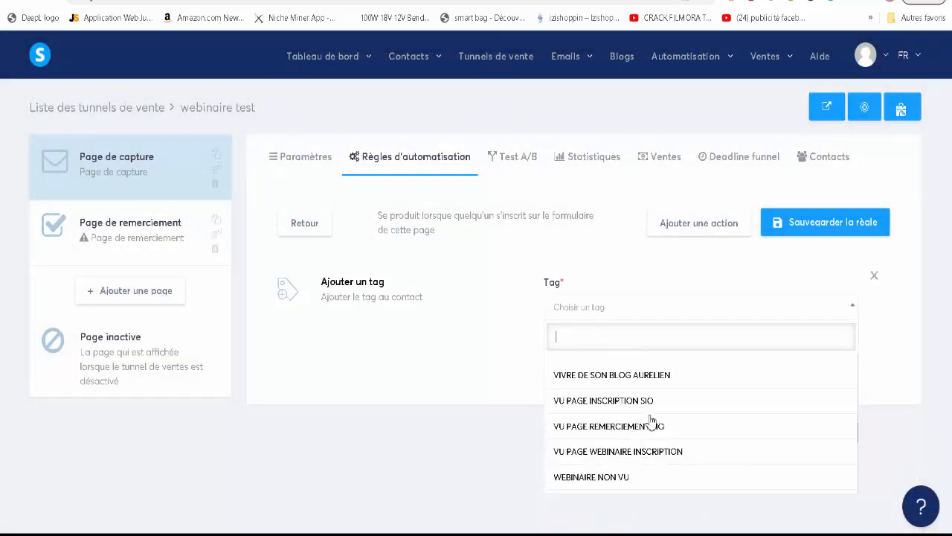
scroll(631, 454, up, 4)
click(627, 385)
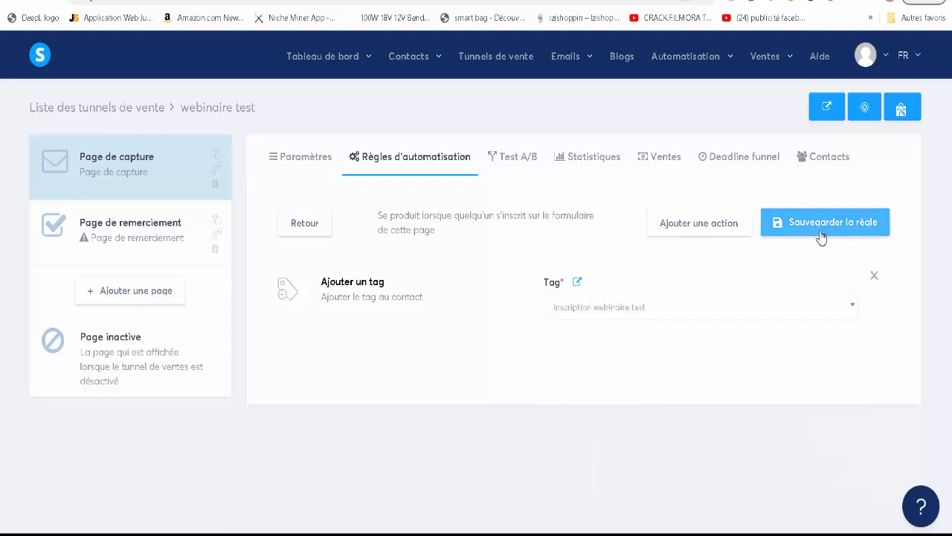
click(793, 233)
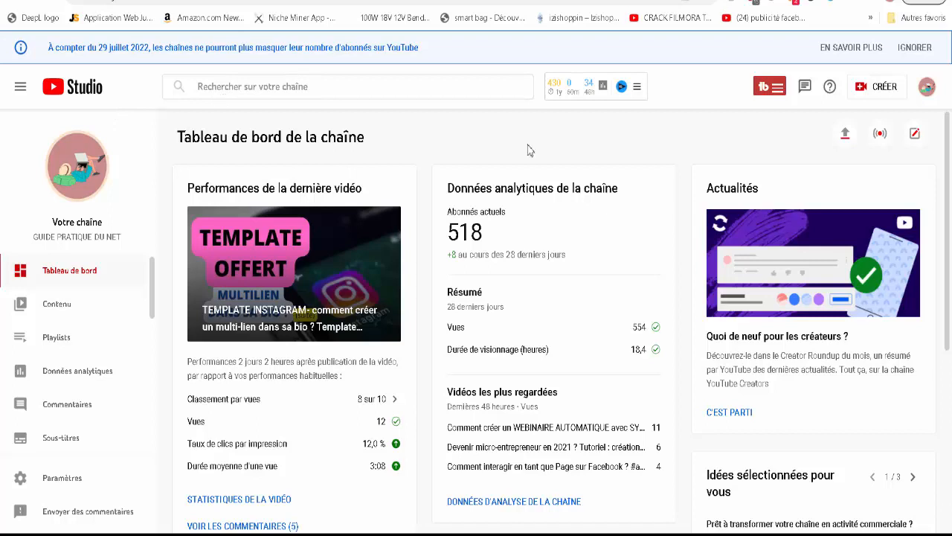
Step: Switch to YouTube and open the channel's YouTube Studio dashboard
click(927, 88)
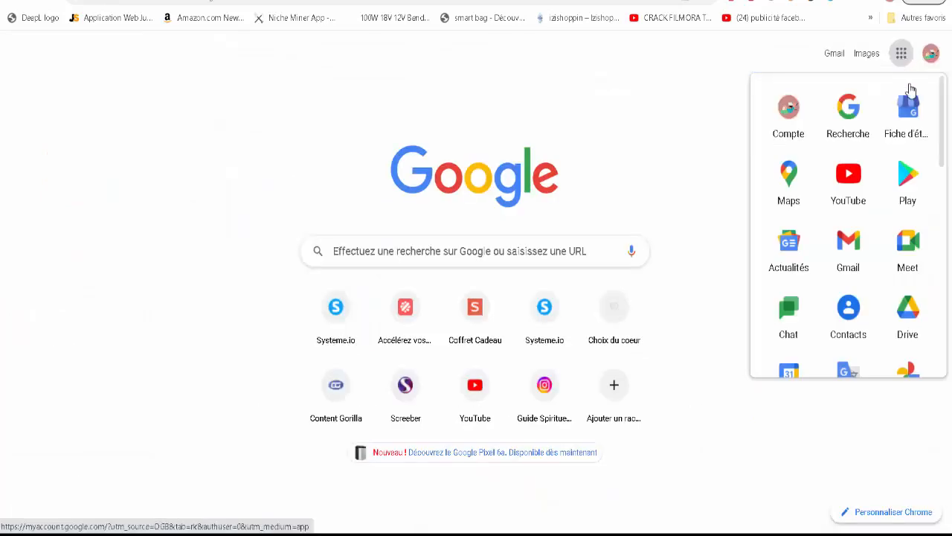
click(849, 182)
click(915, 50)
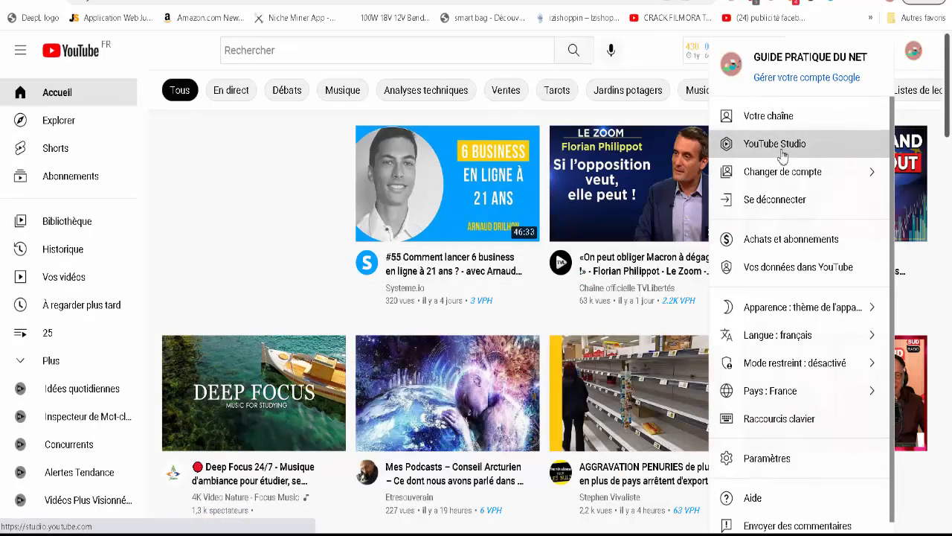
click(781, 153)
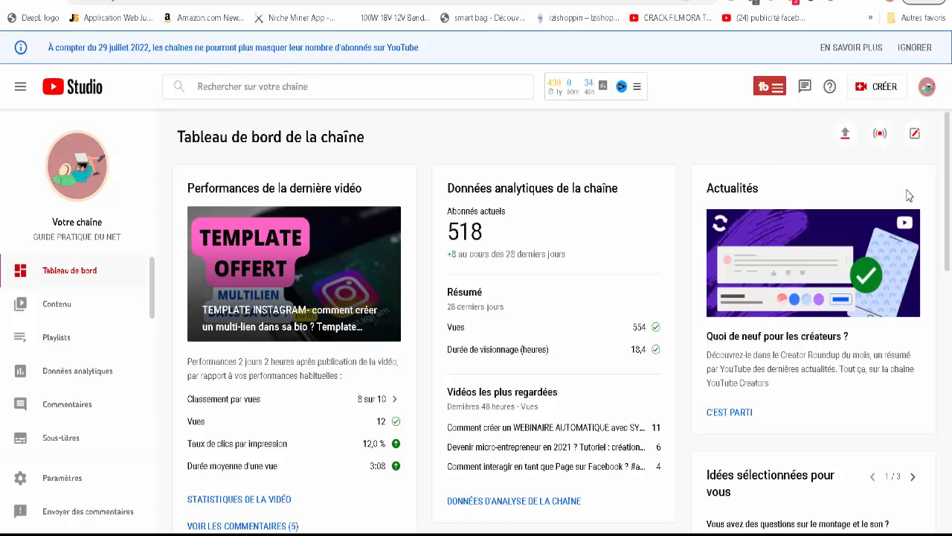
Step: Start creating a live broadcast and title it "WEBINAIRE"
click(880, 88)
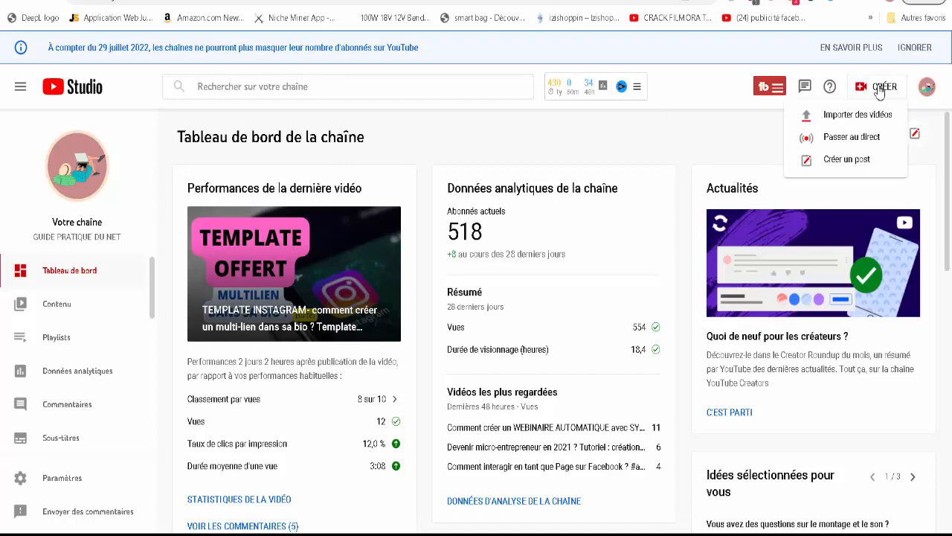
click(848, 138)
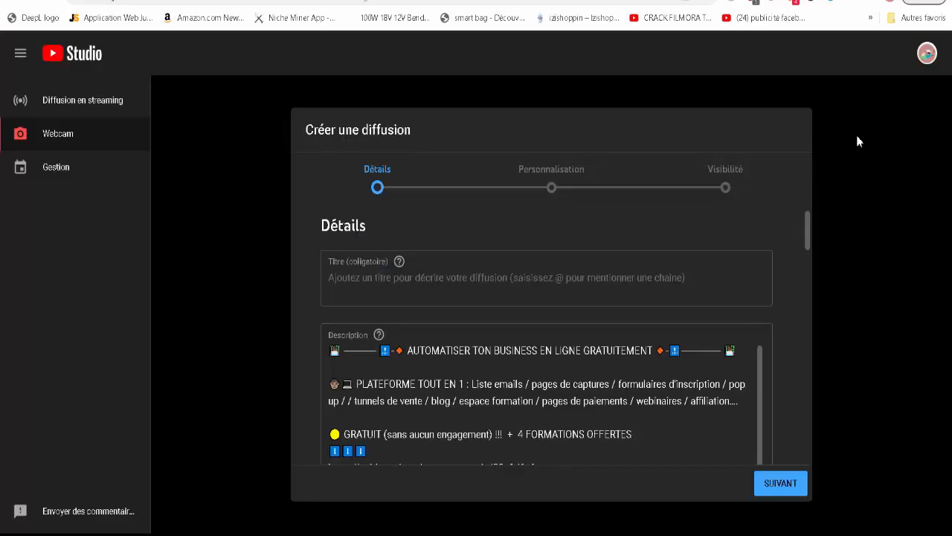
click(566, 281)
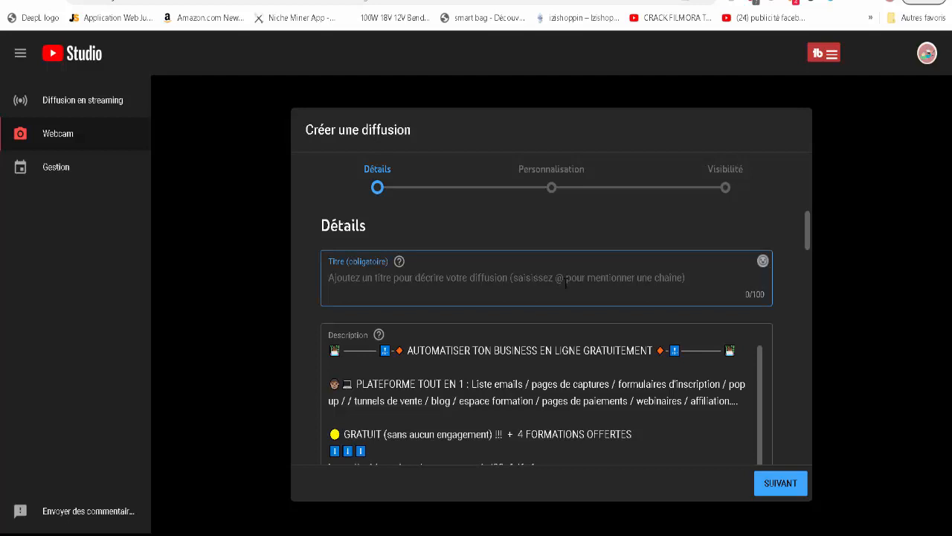
text(WEBIN)
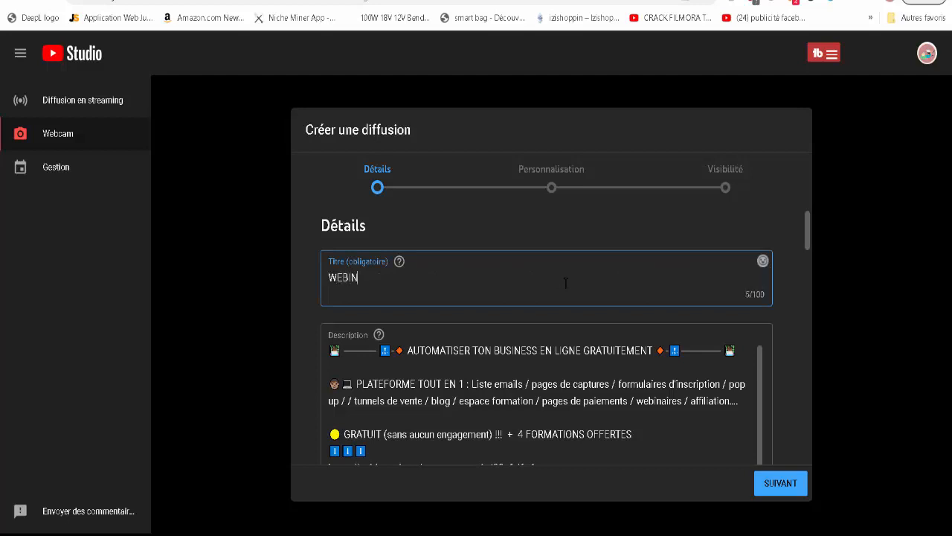
text(AIRE)
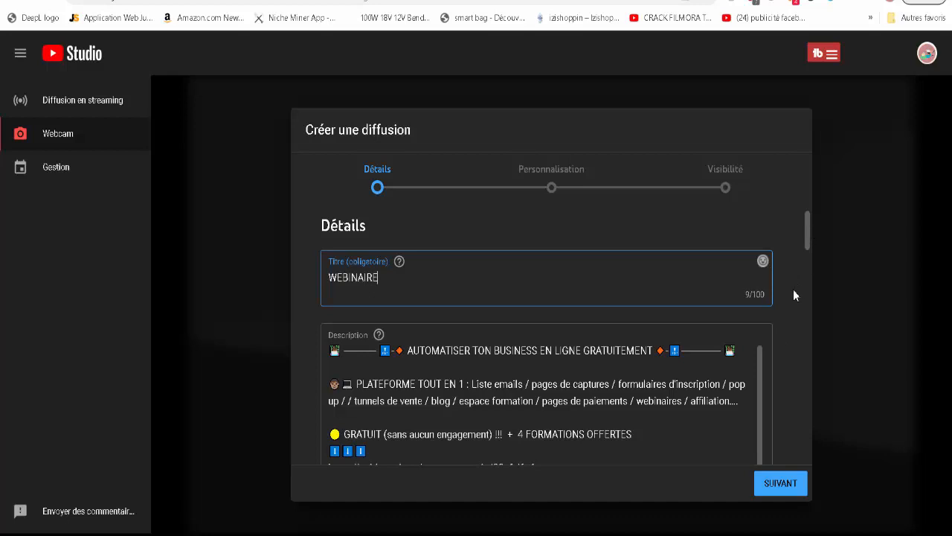
Step: Mark the broadcast's audience as not made for children
scroll(791, 294, down, 5)
scroll(675, 316, down, 10)
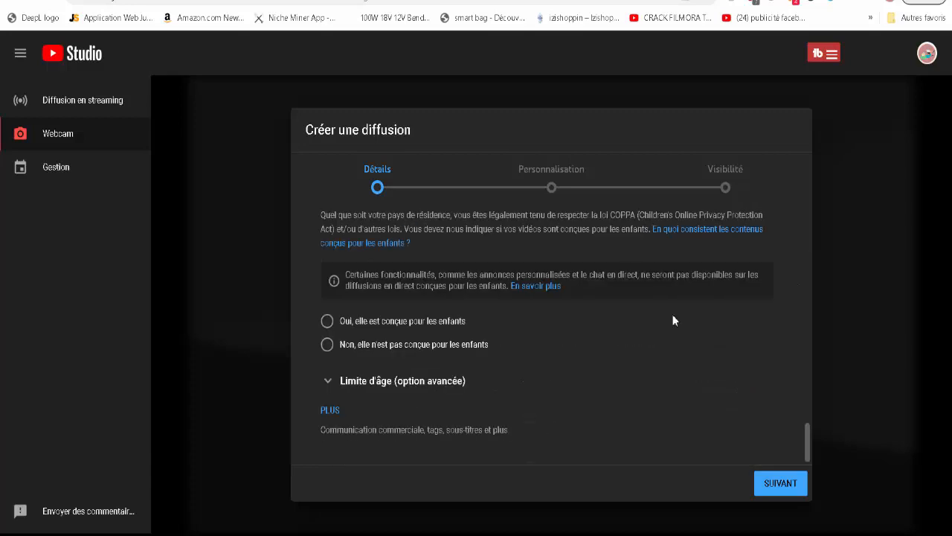
scroll(675, 318, up, 5)
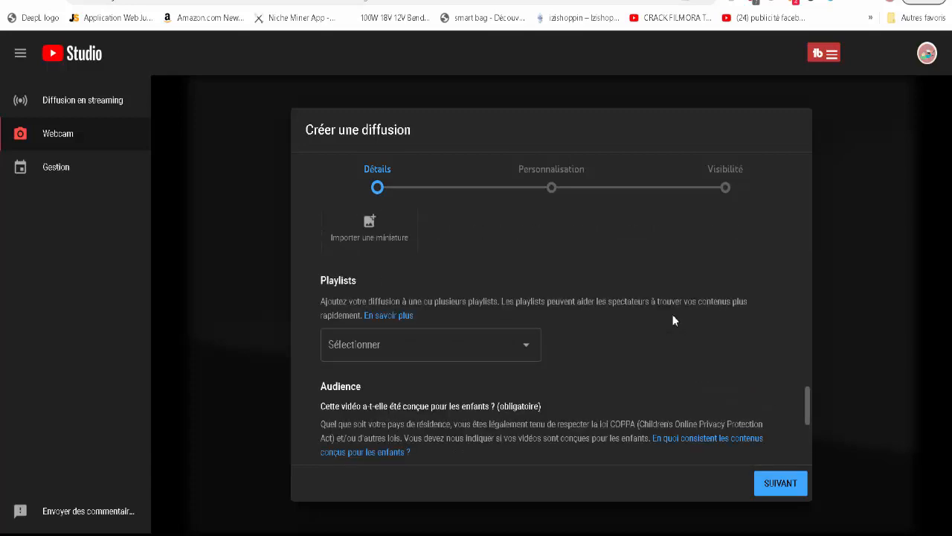
scroll(675, 320, up, 2)
scroll(675, 320, down, 2)
scroll(674, 320, down, 2)
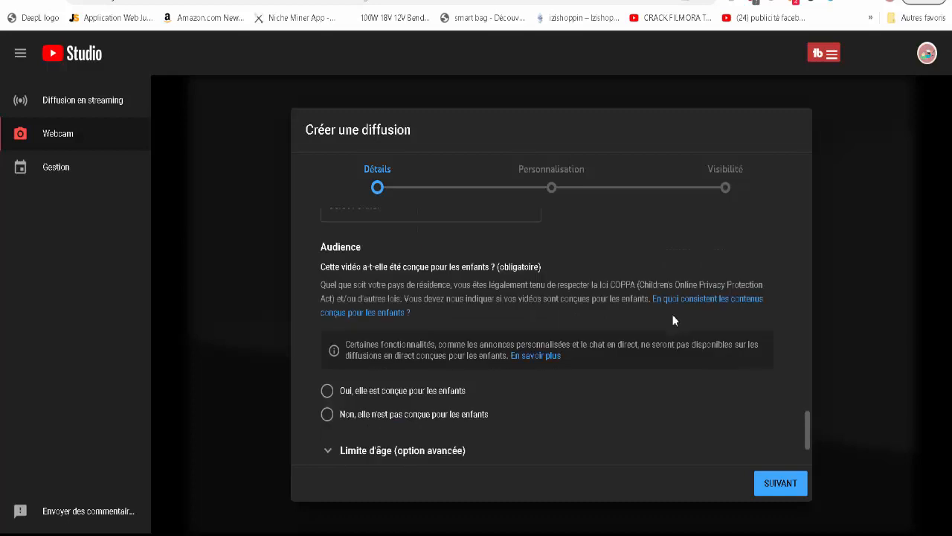
click(330, 419)
Step: Upload the image SYSTEME.IO (1) from the Téléchargements folder as the broadcast's thumbnail
scroll(518, 430, up, 4)
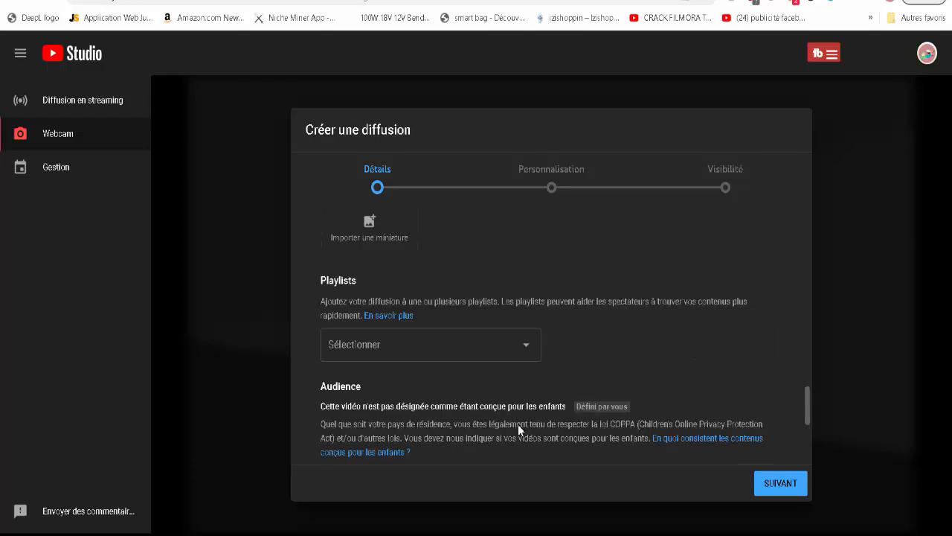
scroll(518, 430, up, 1)
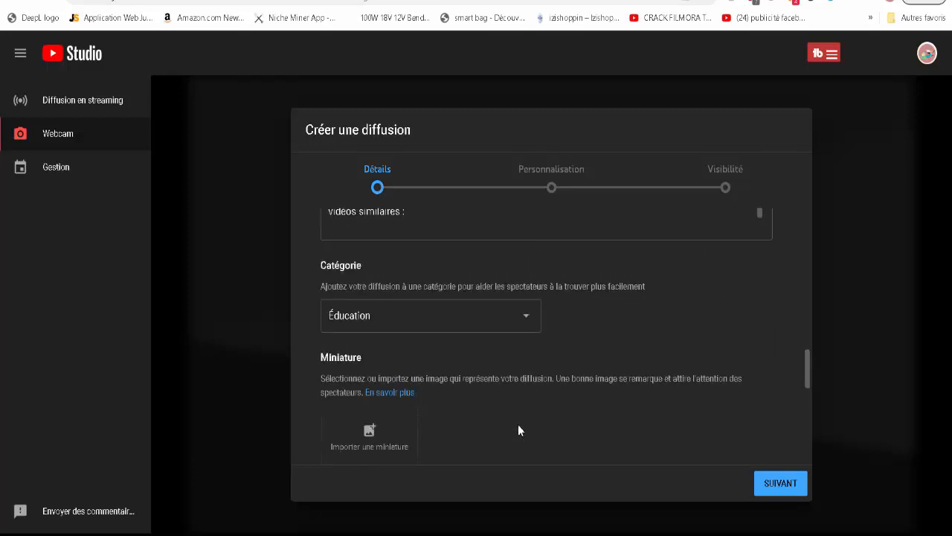
scroll(518, 430, down, 2)
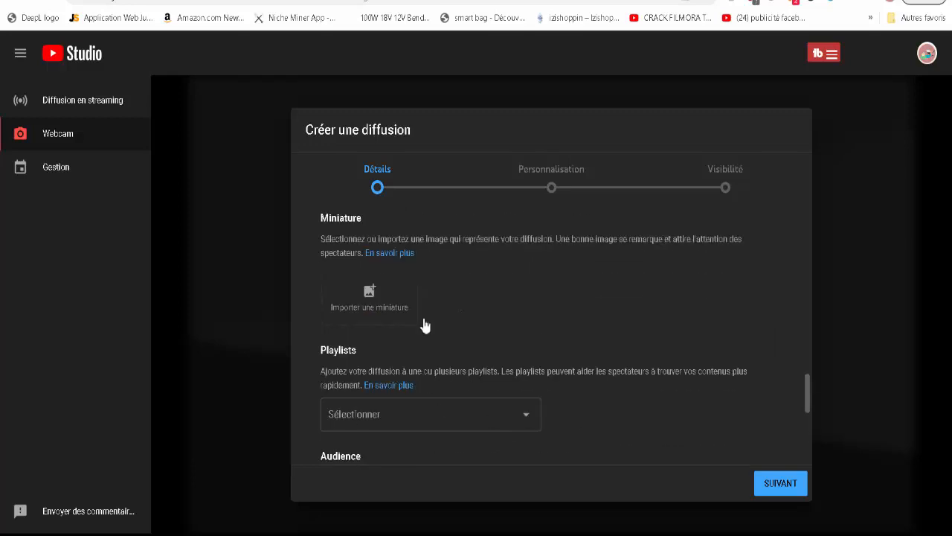
click(369, 306)
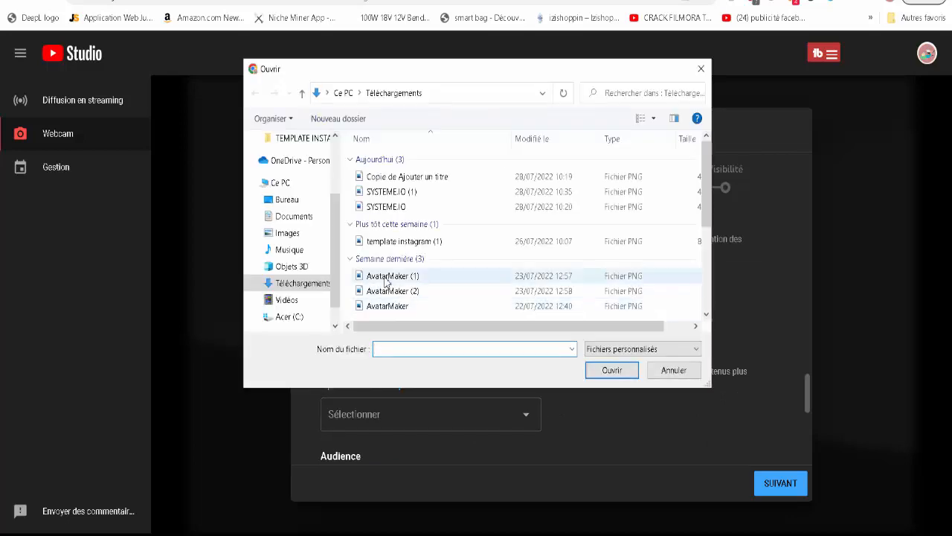
click(404, 191)
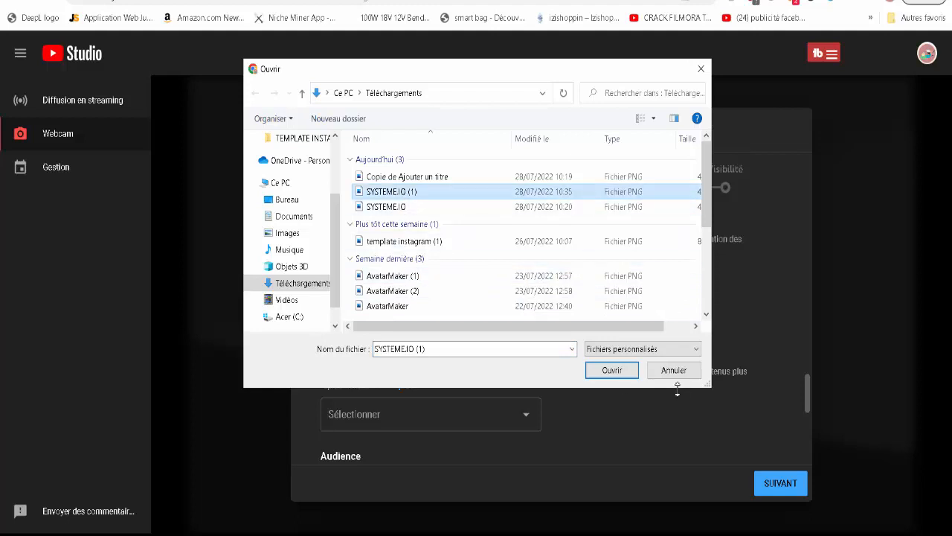
click(614, 371)
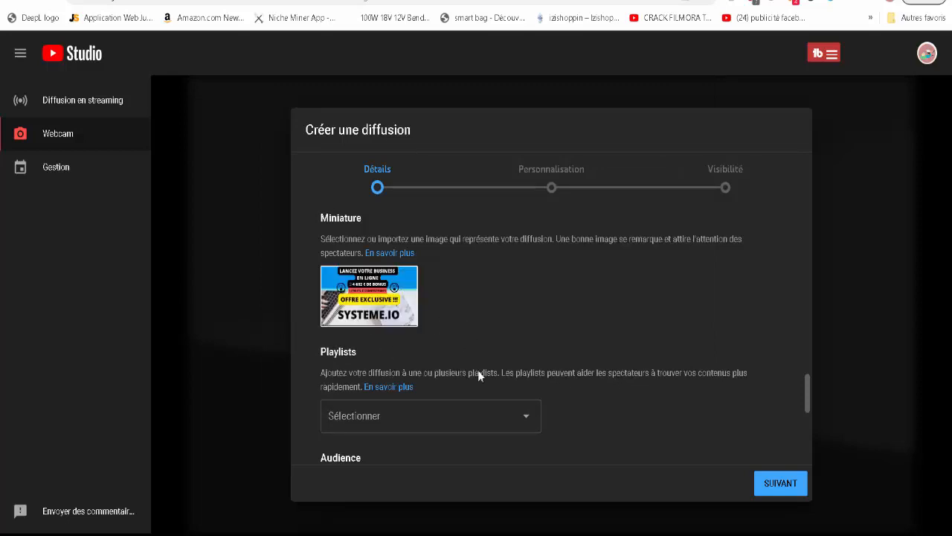
Step: Review the live chat and participation options of the broadcast and continue to its visibility settings
click(781, 483)
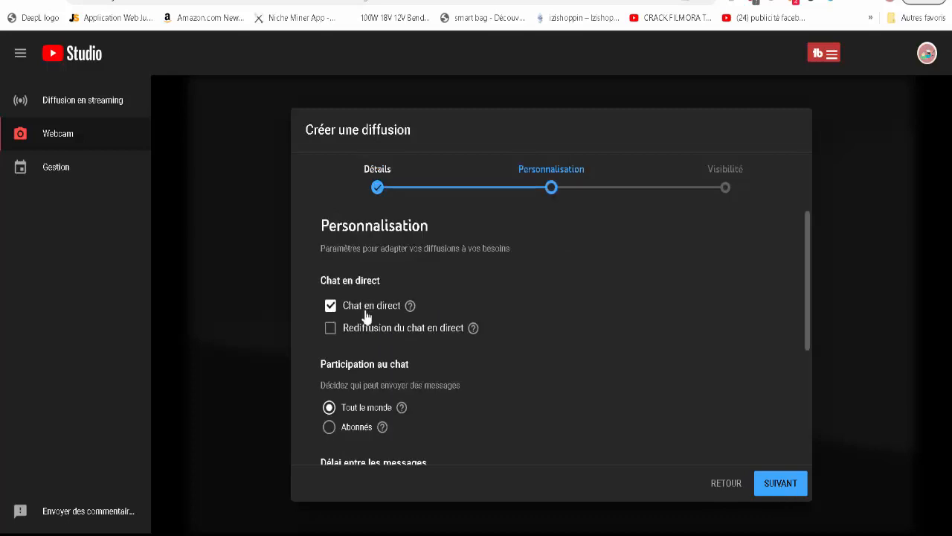
scroll(487, 353, down, 1)
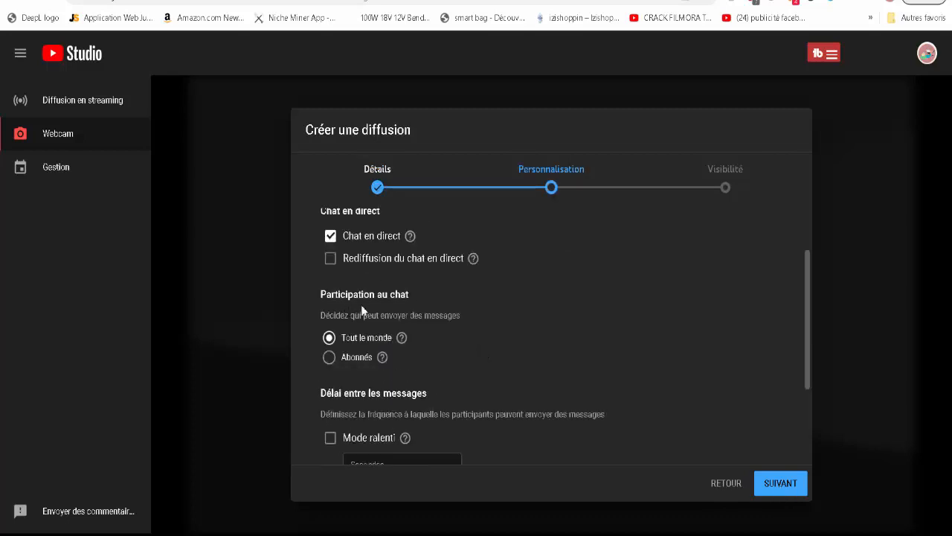
mouse_move(402, 339)
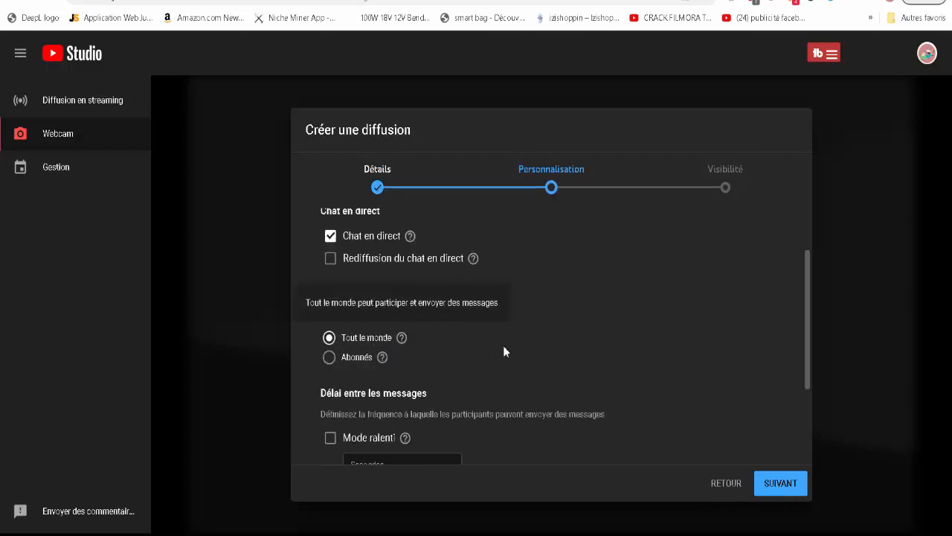
scroll(503, 345, down, 2)
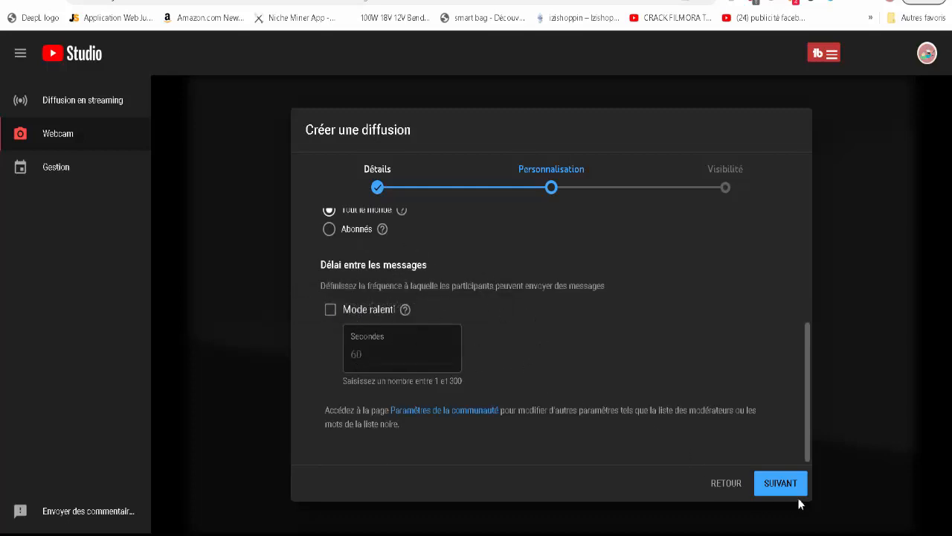
click(774, 491)
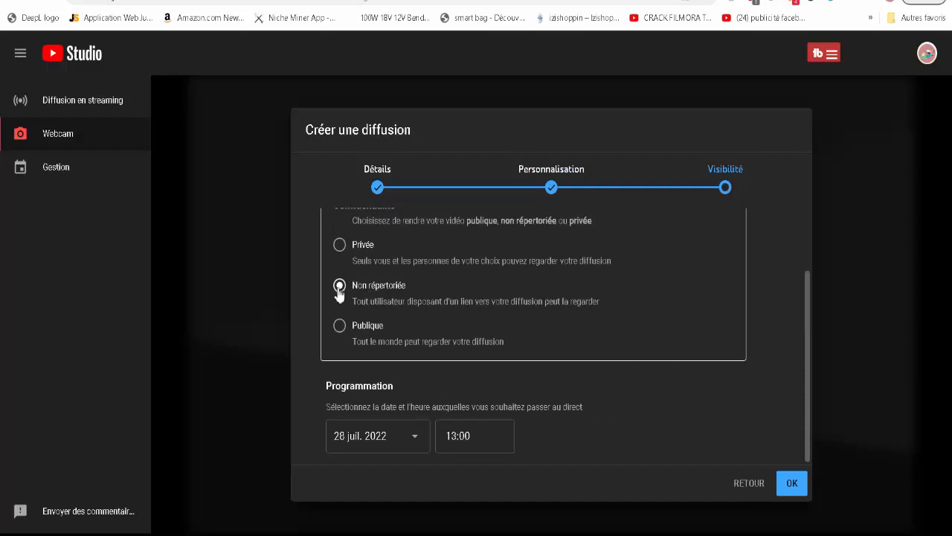
Step: Schedule the broadcast as unlisted for 4 August 2022 at 20:00 and confirm its creation
click(379, 439)
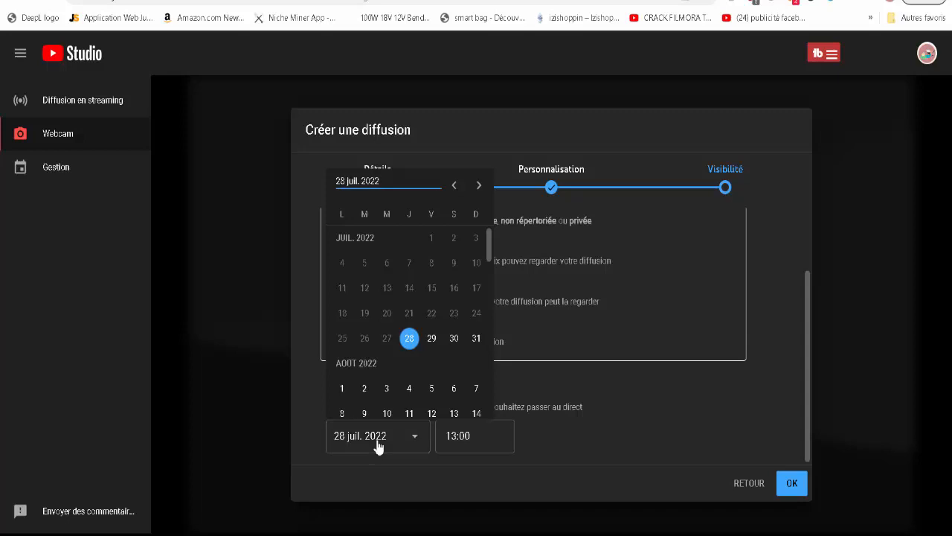
click(414, 393)
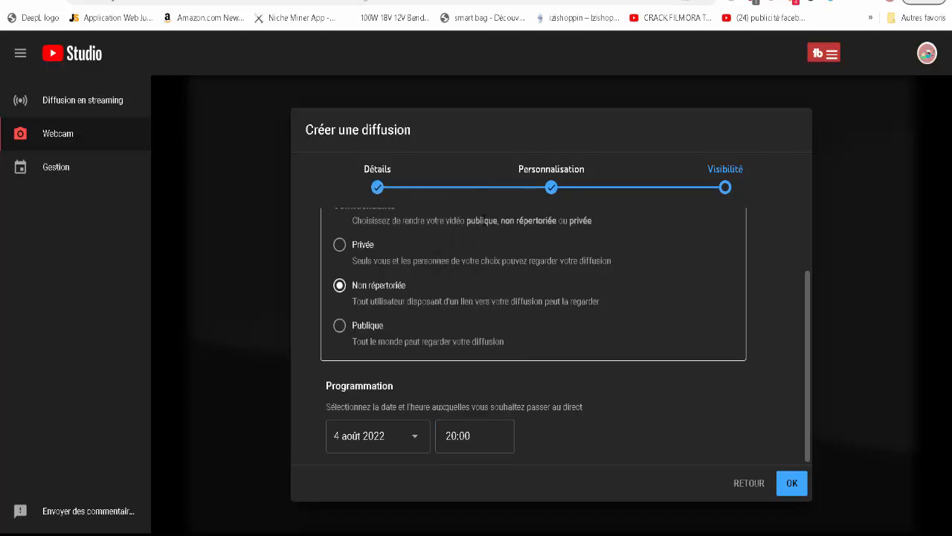
click(789, 485)
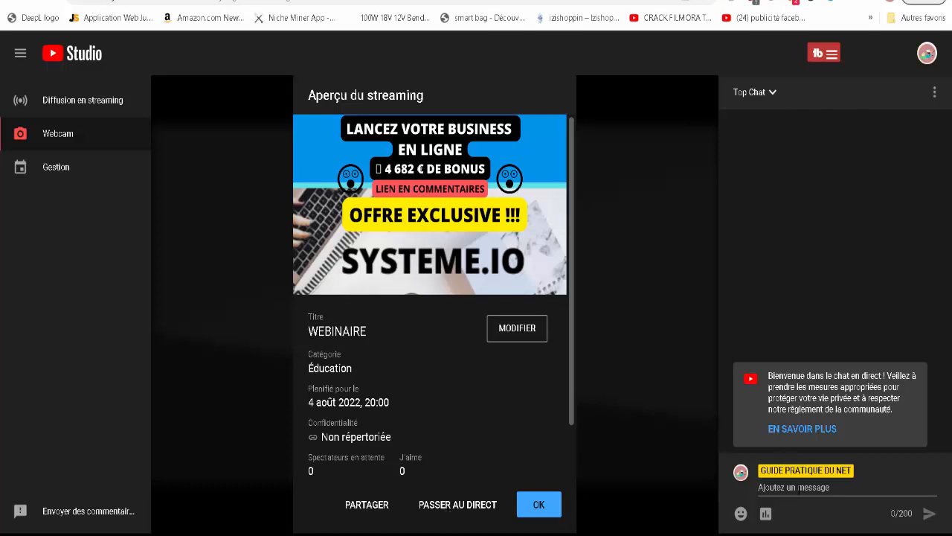
Step: Close the stream overview and return to the YouTube Studio channel dashboard
click(797, 487)
click(540, 506)
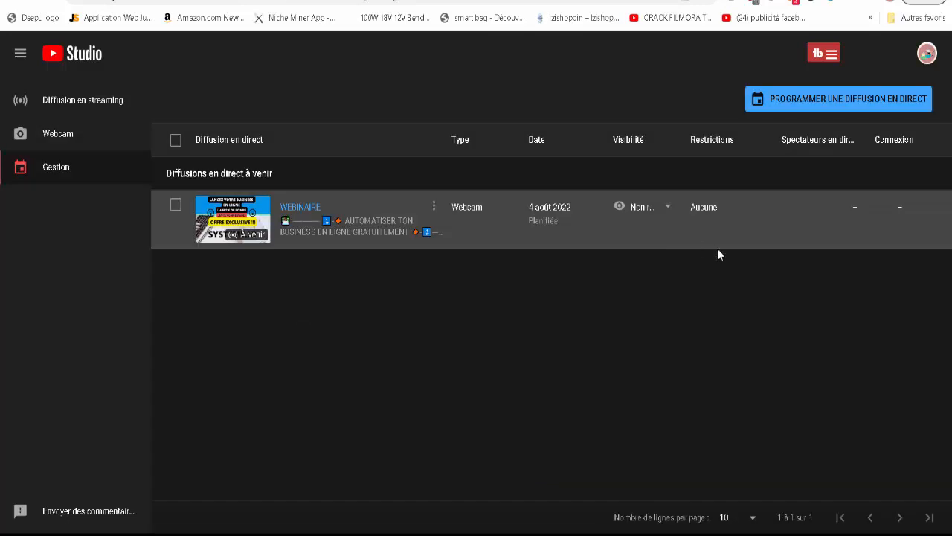
click(52, 59)
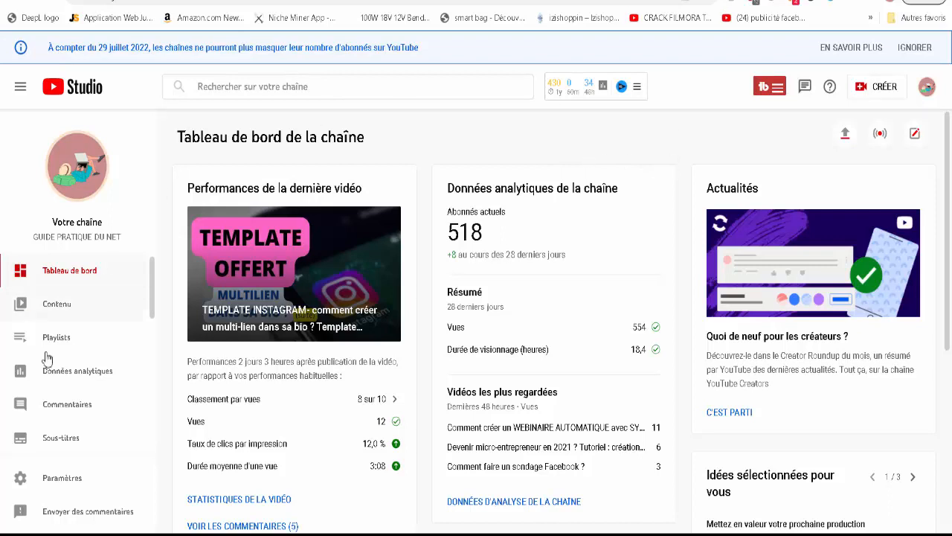
Step: Copy the share link of the upcoming WEBINAIRE broadcast from the channel's live stream content list
click(53, 312)
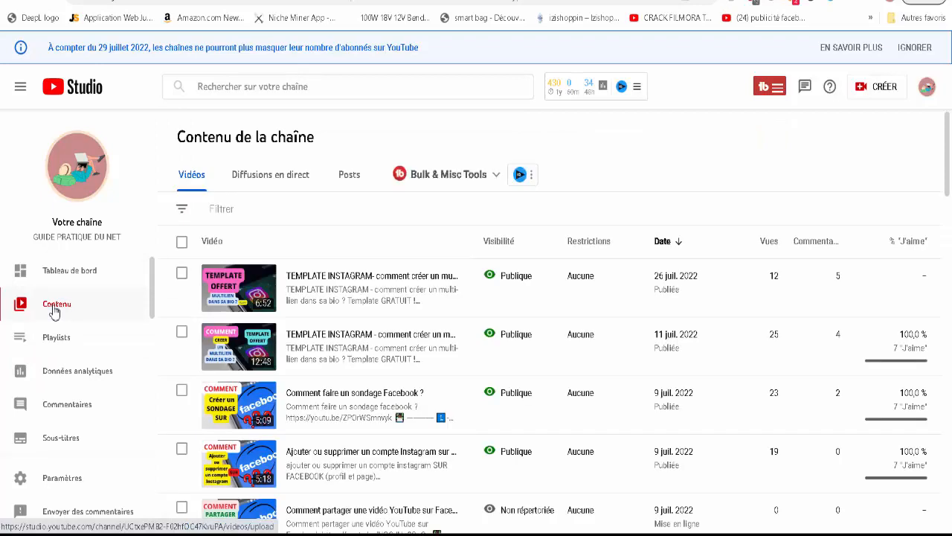
click(270, 176)
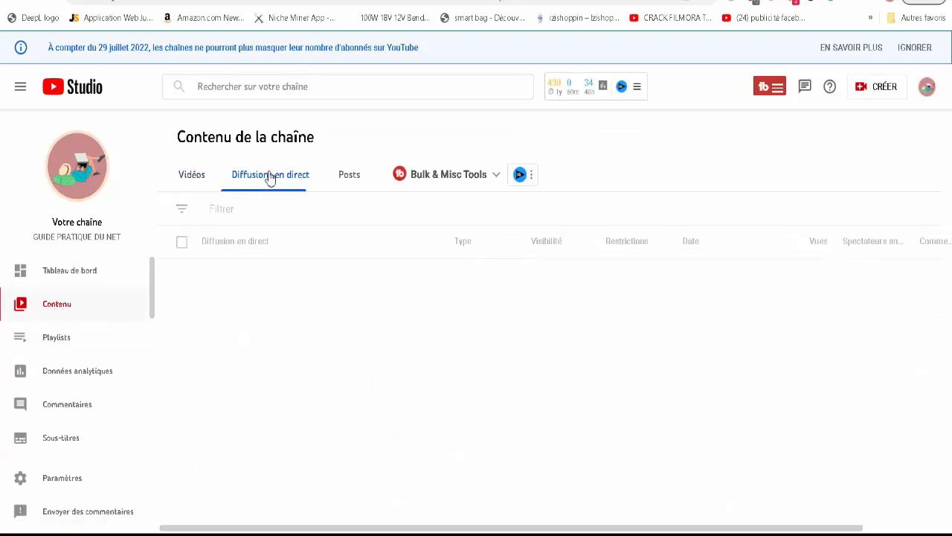
mouse_move(225, 330)
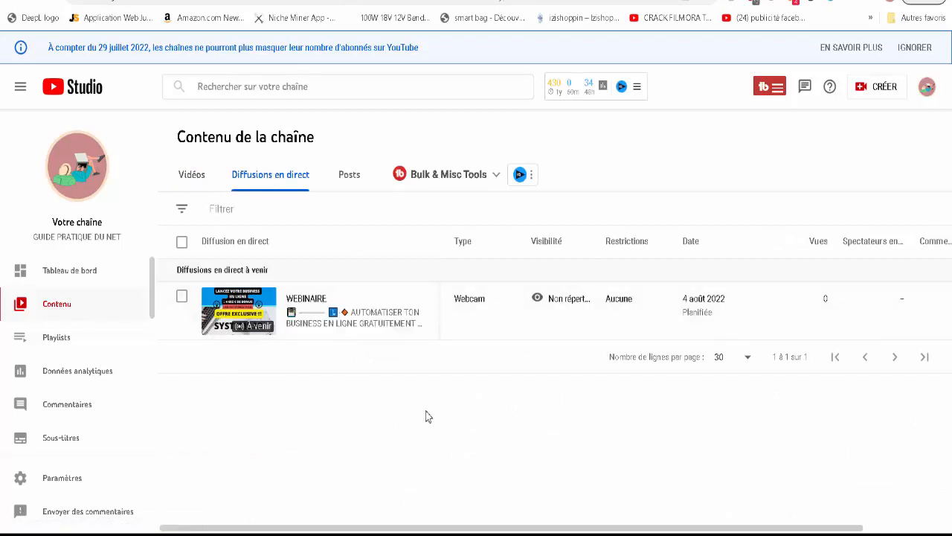
mouse_move(551, 311)
click(386, 323)
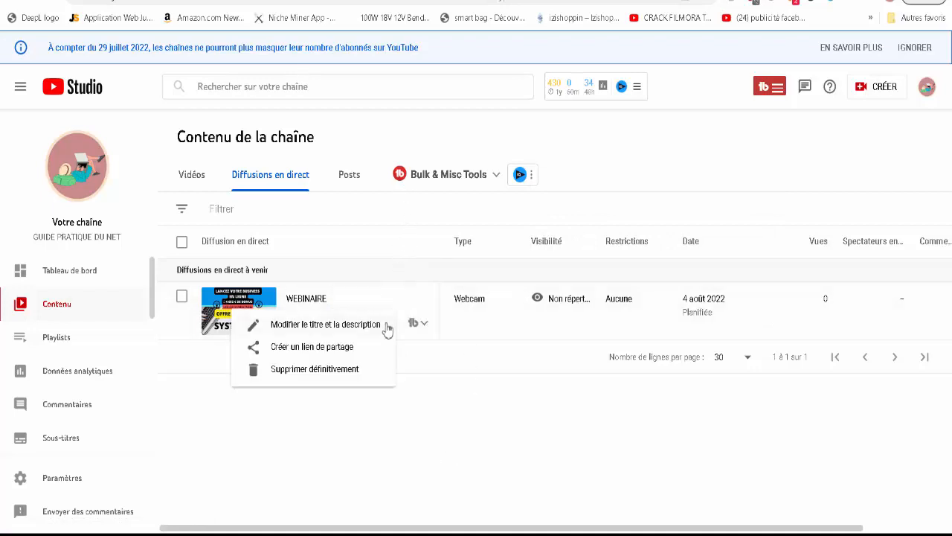
click(336, 347)
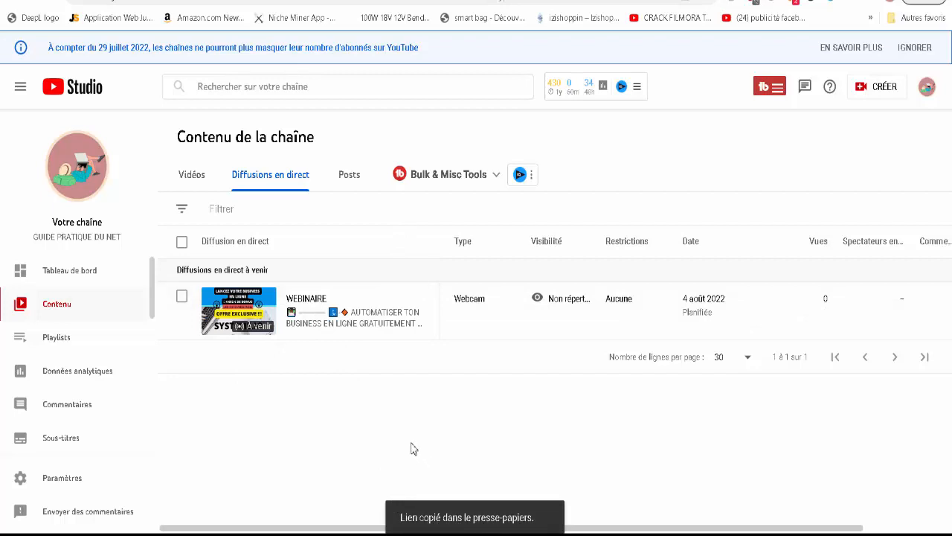
mouse_move(325, 323)
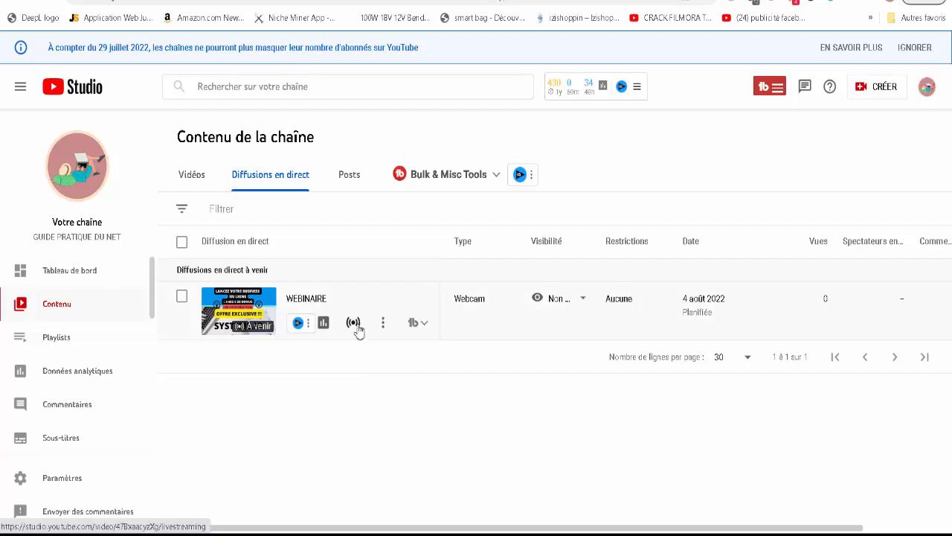
click(353, 324)
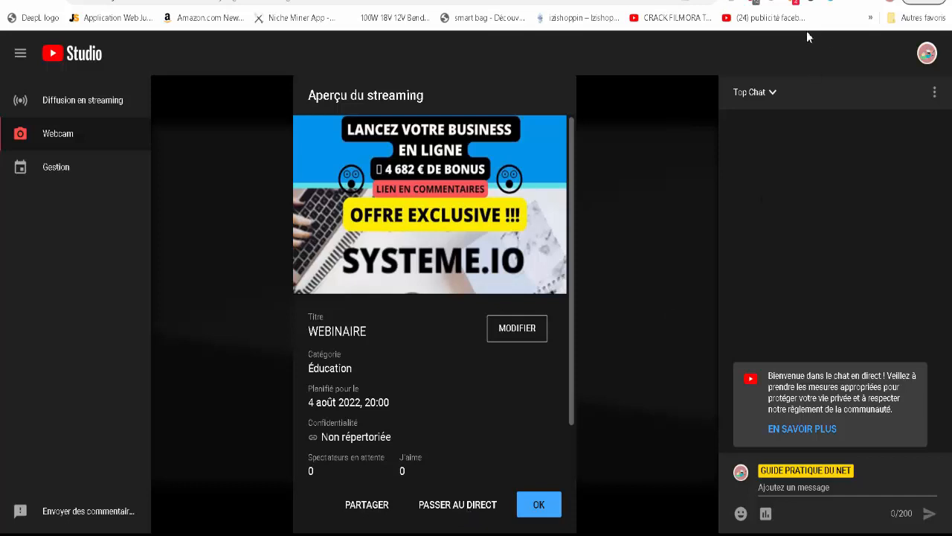
key(ctrl+t)
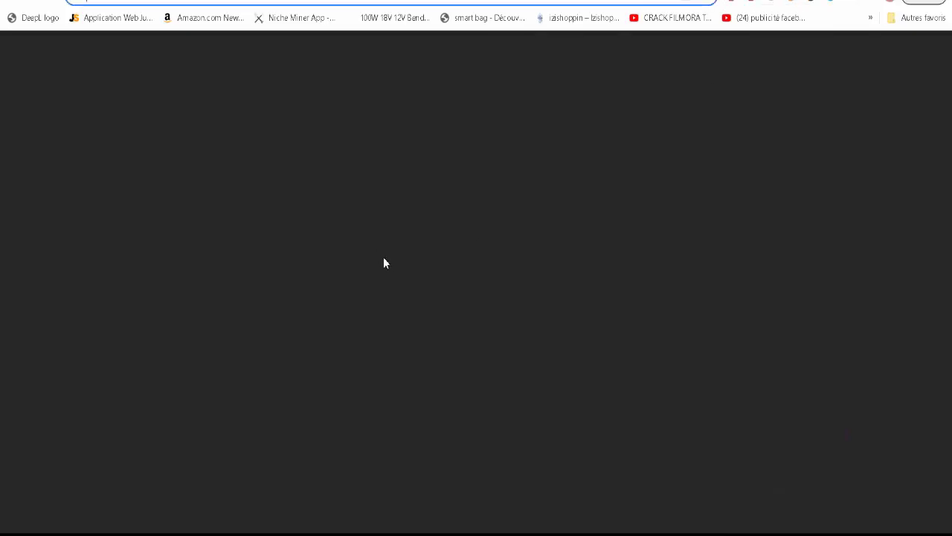
right_click(414, 251)
click(465, 357)
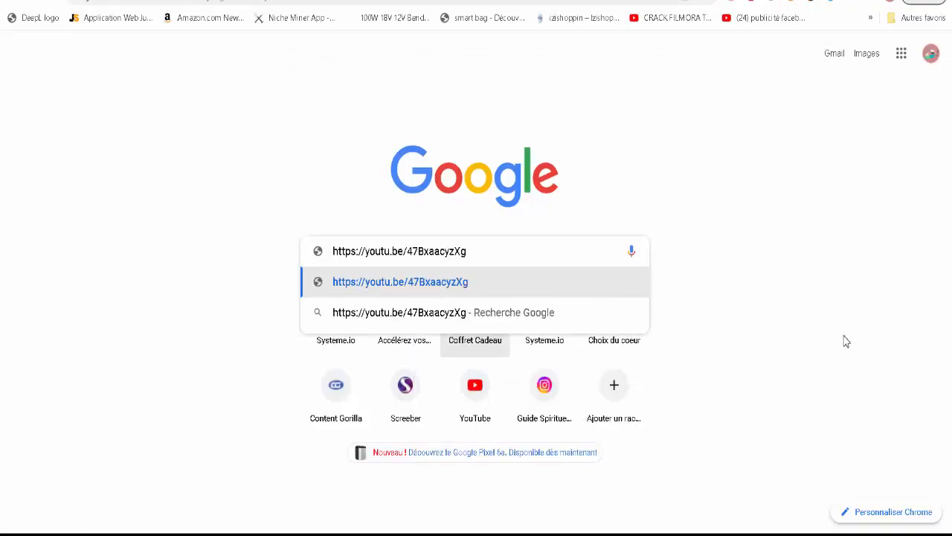
key(Return)
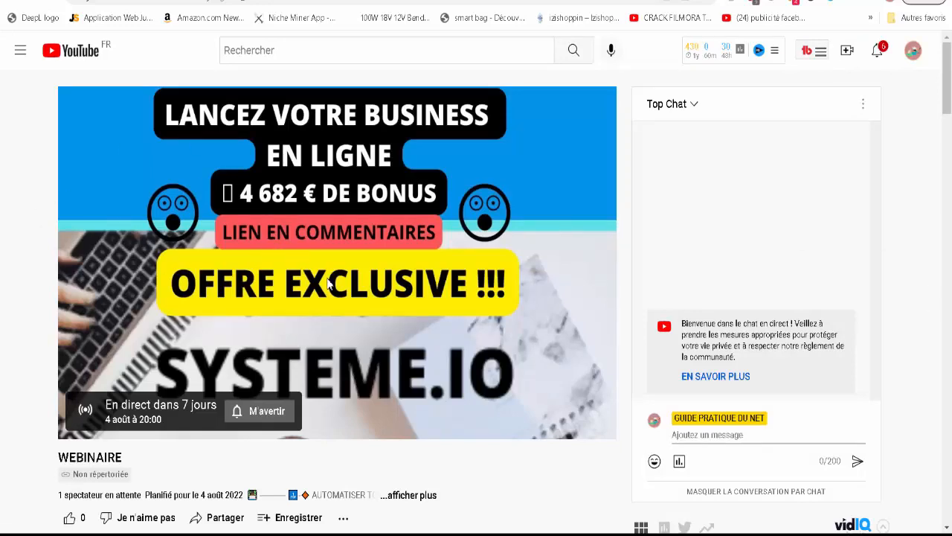
Step: Look over the WEBINAIRE watch page, turn on its start reminder, and place the cursor in the chat message field
scroll(329, 283, down, 2)
scroll(330, 283, up, 2)
click(276, 417)
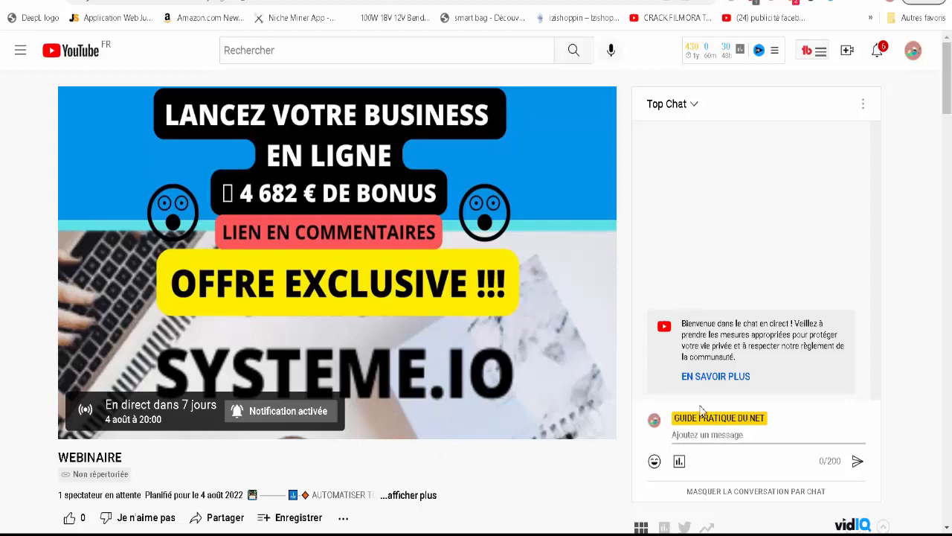
click(723, 436)
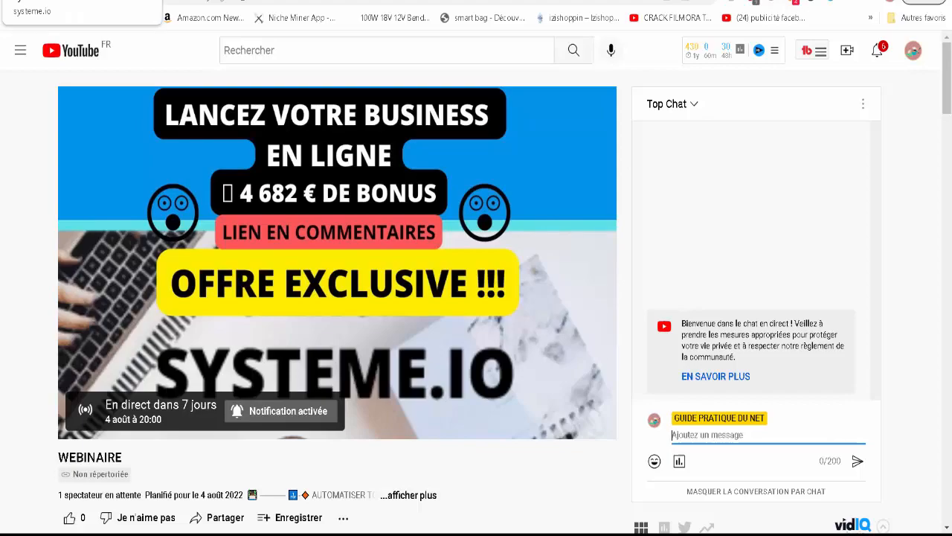
Step: Switch to the systeme.io funnel page and open the email campaigns list in a new browser tab
click(45, 1)
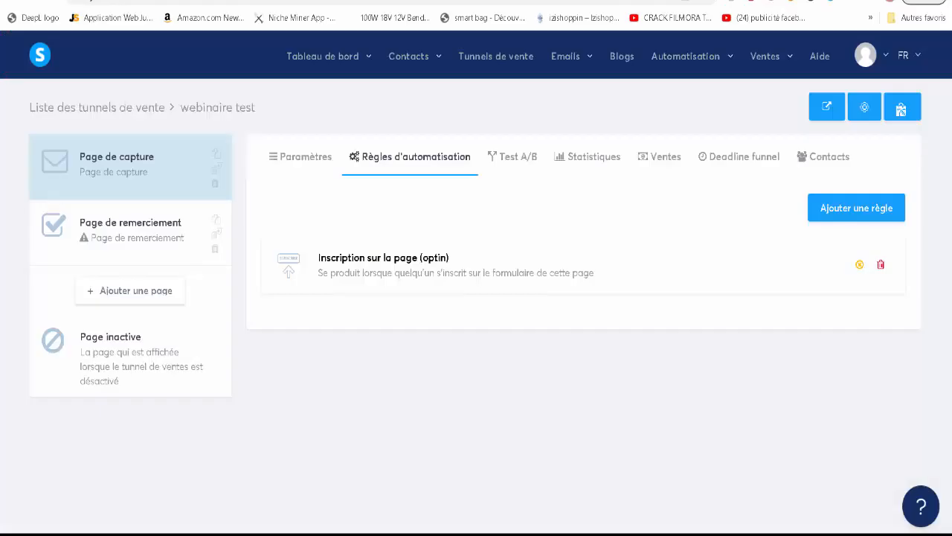
mouse_move(567, 65)
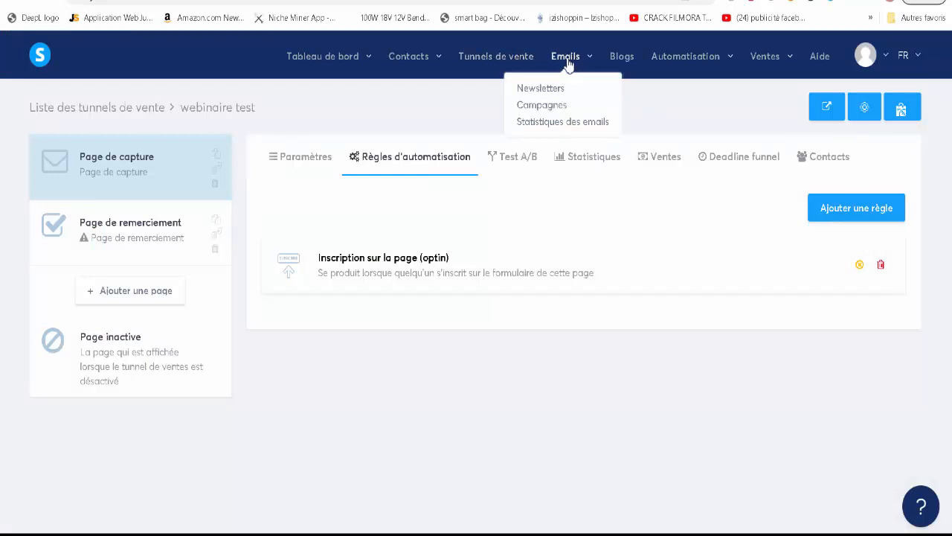
right_click(550, 106)
click(570, 118)
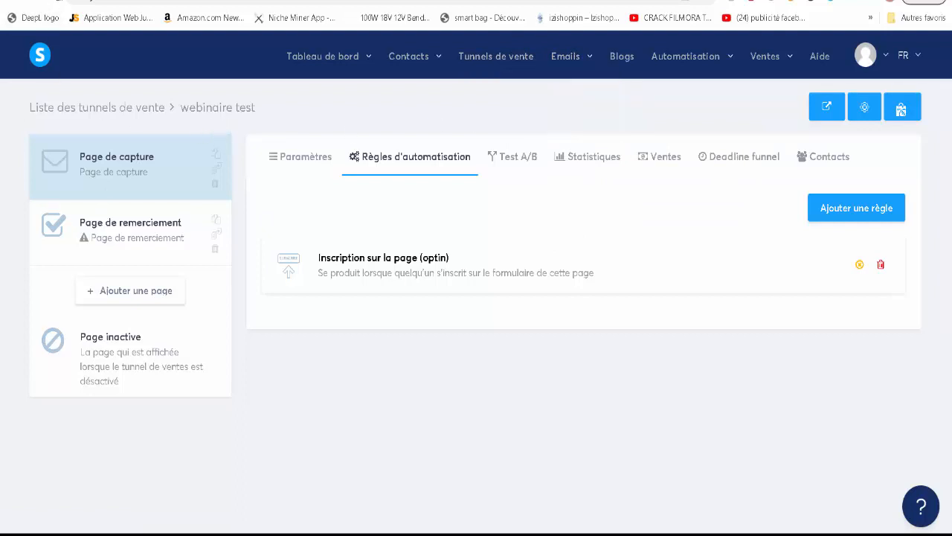
click(123, 2)
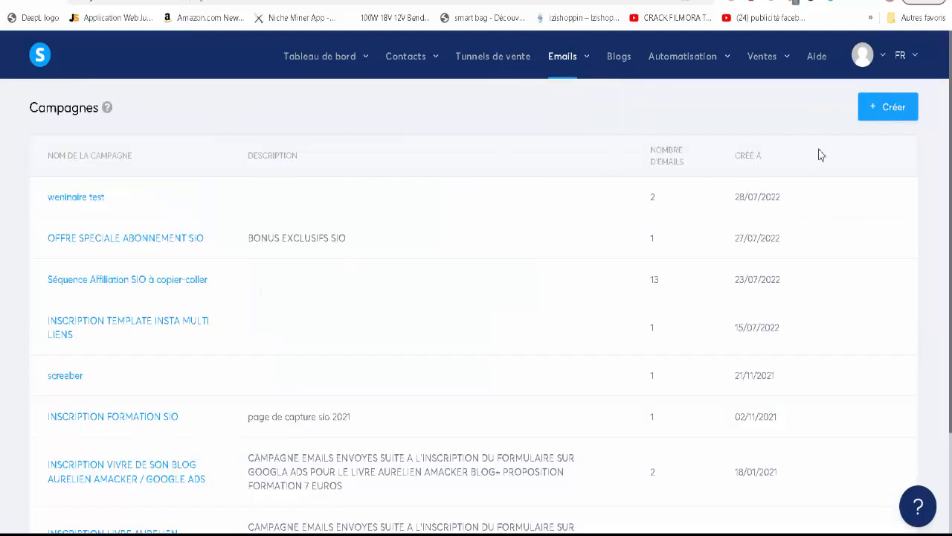
click(895, 109)
click(439, 246)
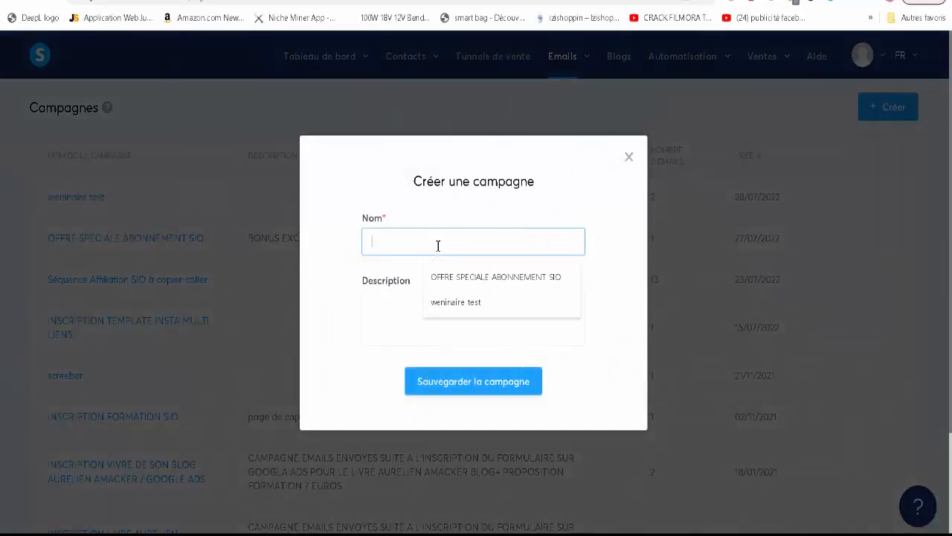
click(460, 313)
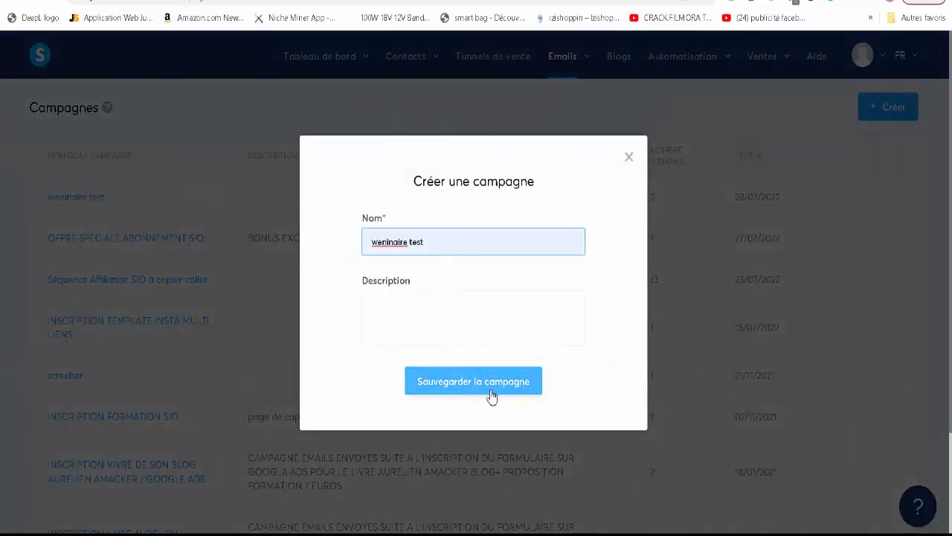
click(630, 156)
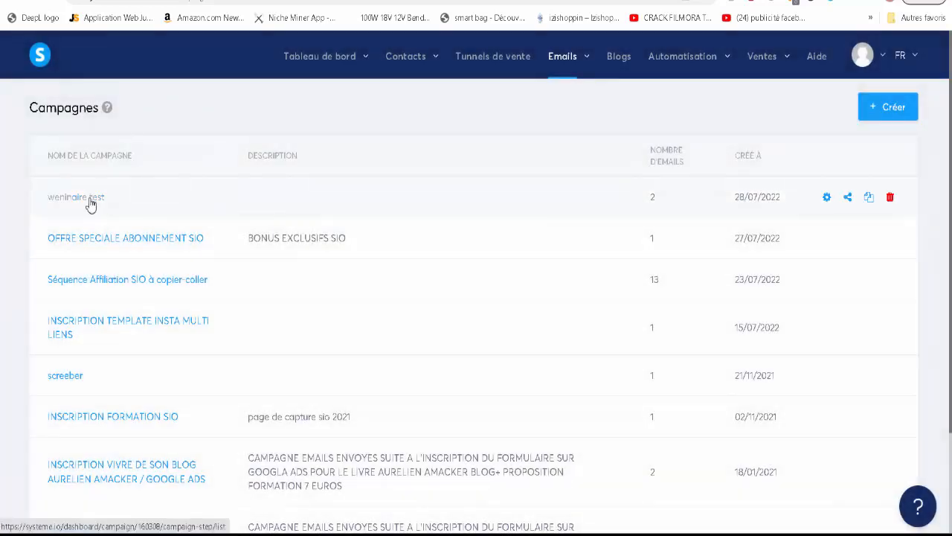
Step: Open the existing email campaign named weninaire test
click(91, 205)
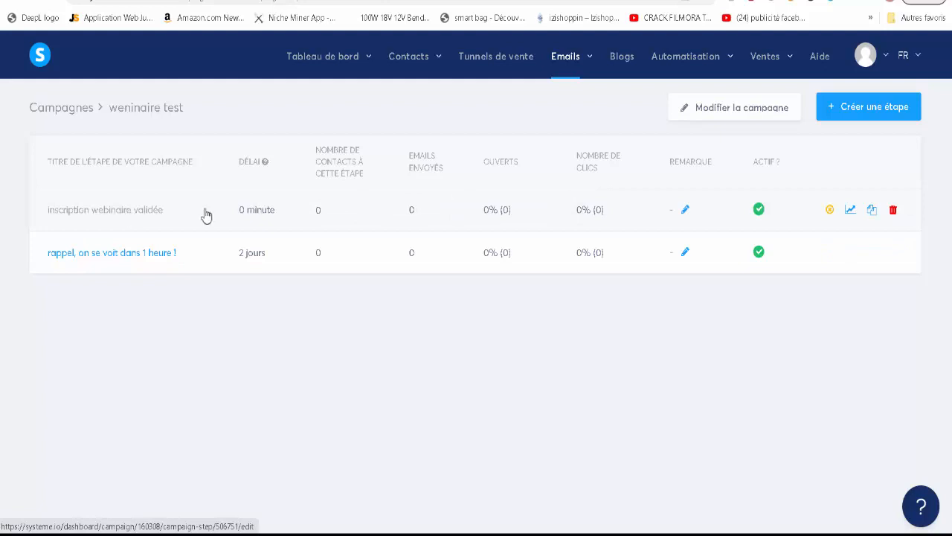
click(869, 111)
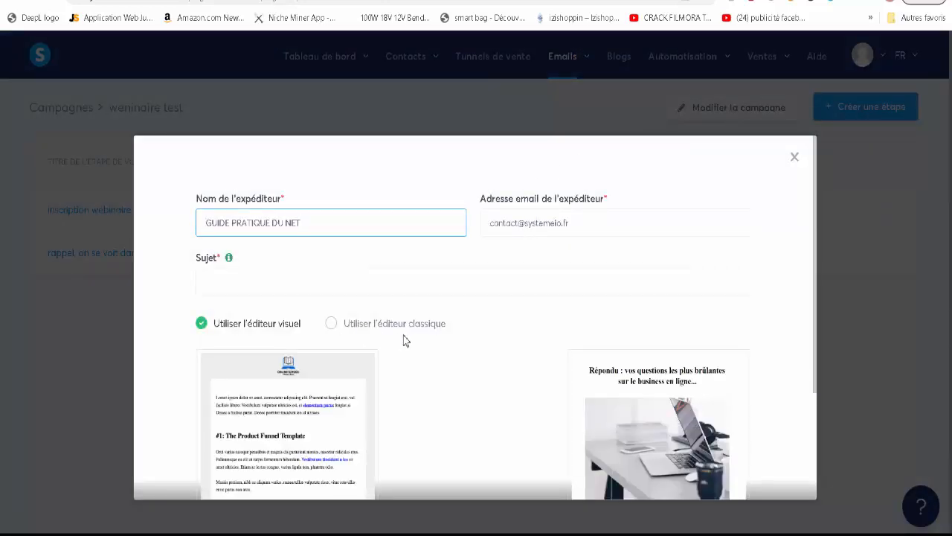
click(212, 280)
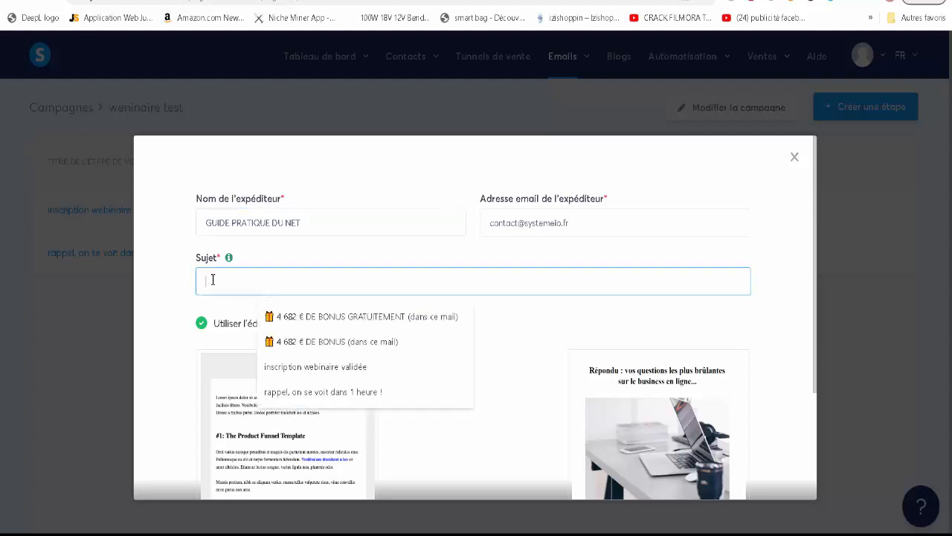
click(331, 367)
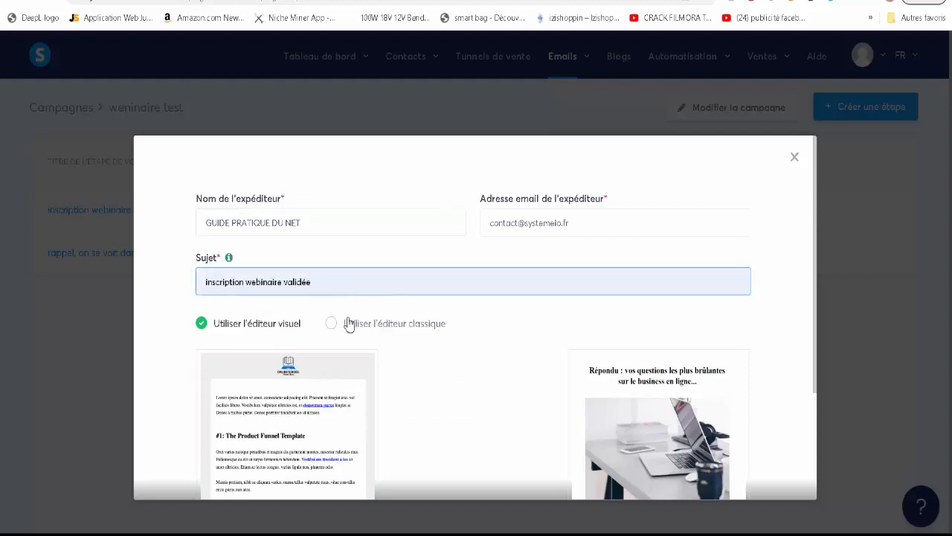
click(368, 325)
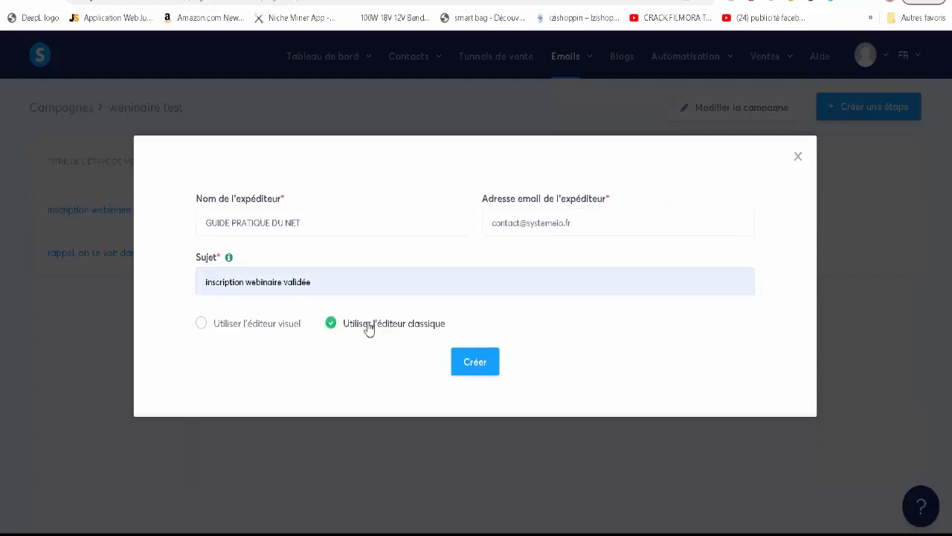
click(474, 362)
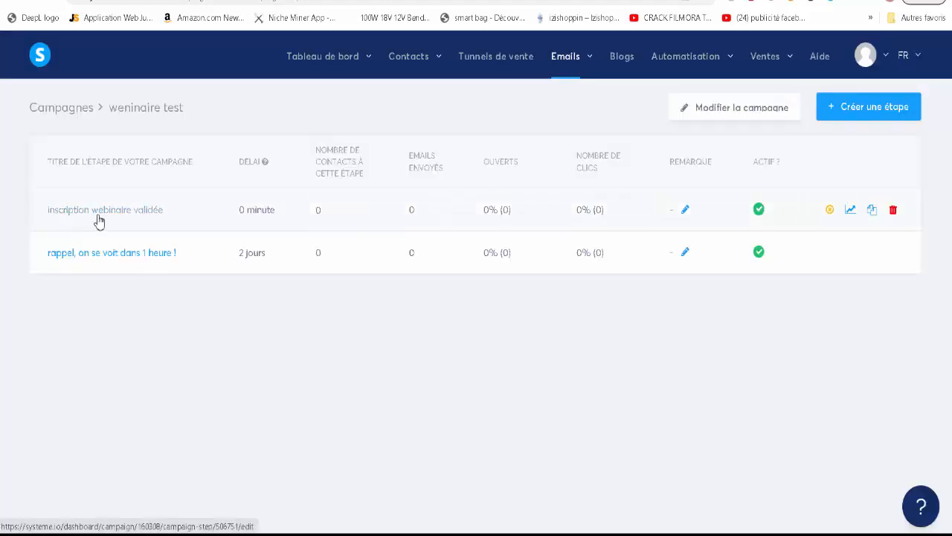
Step: Open the campaign email "inscription webinaire validée" and review its message body and settings
click(99, 215)
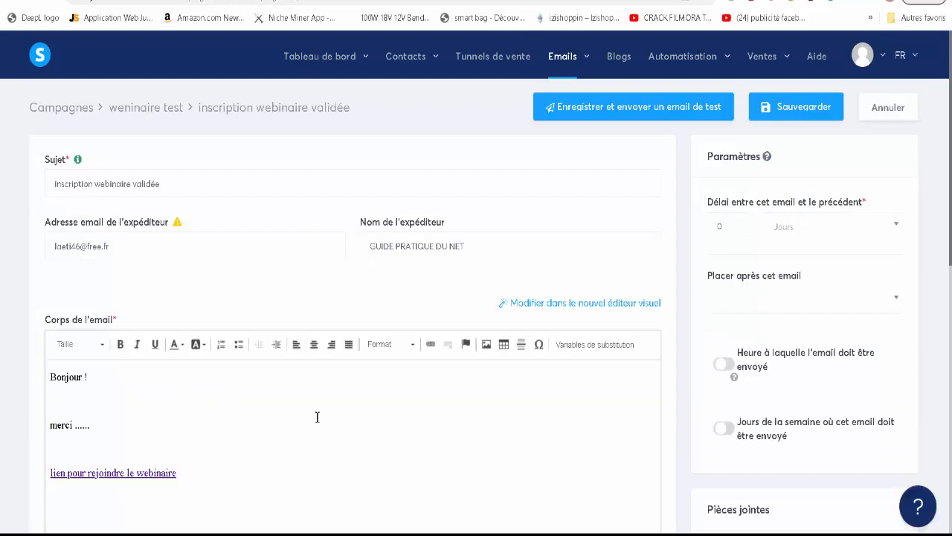
scroll(322, 449, down, 3)
scroll(325, 447, up, 3)
scroll(246, 455, down, 4)
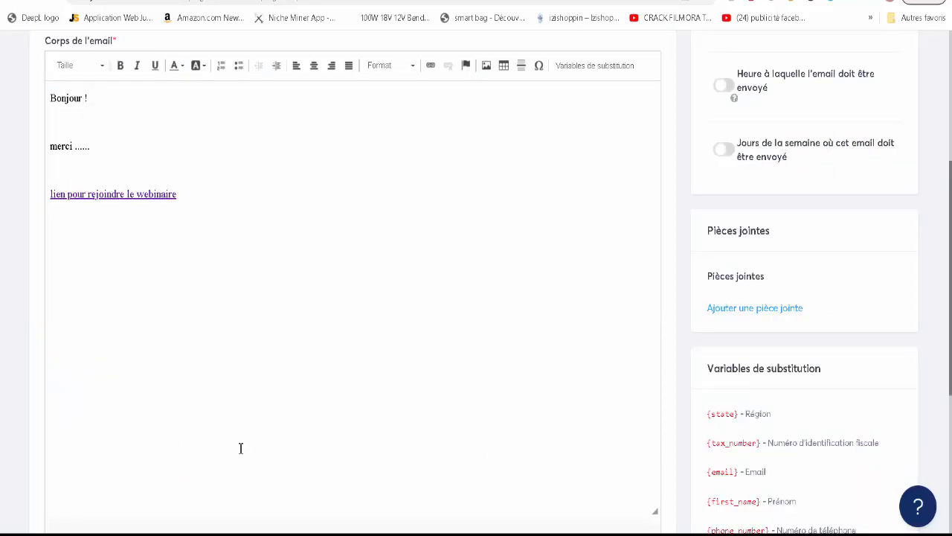
click(137, 195)
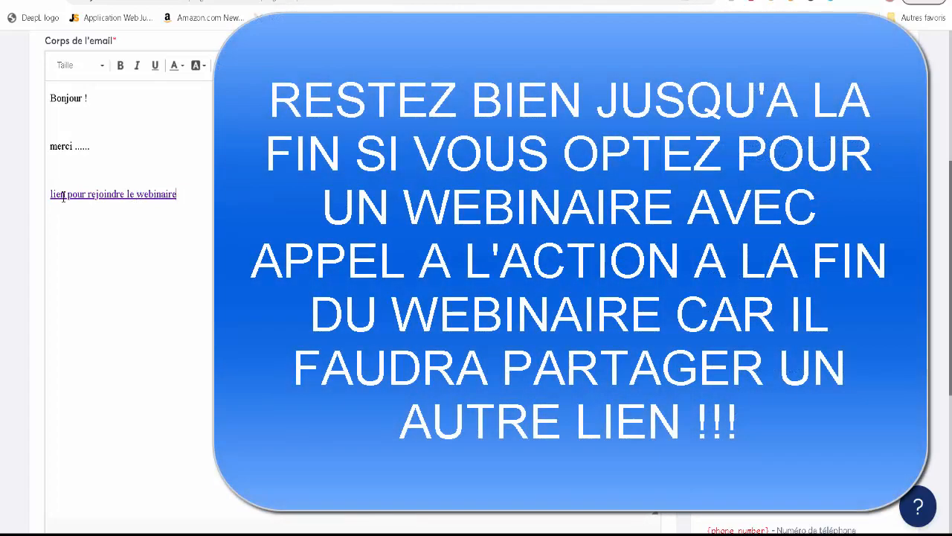
triple_click(50, 197)
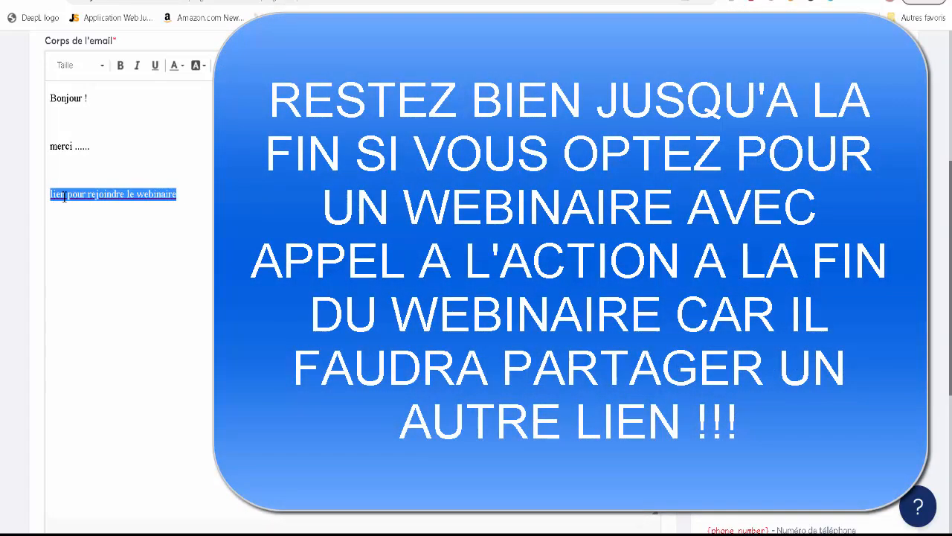
click(130, 215)
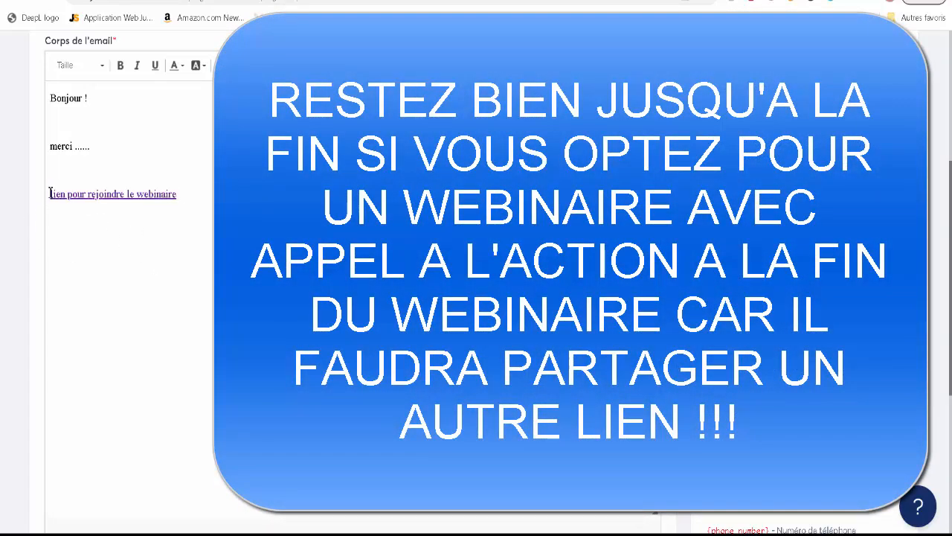
drag(50, 194, 181, 196)
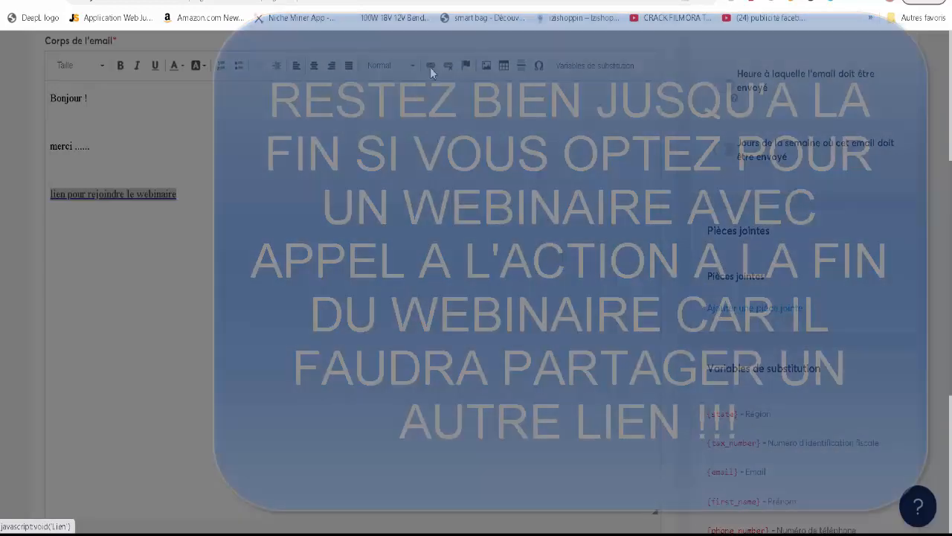
click(430, 67)
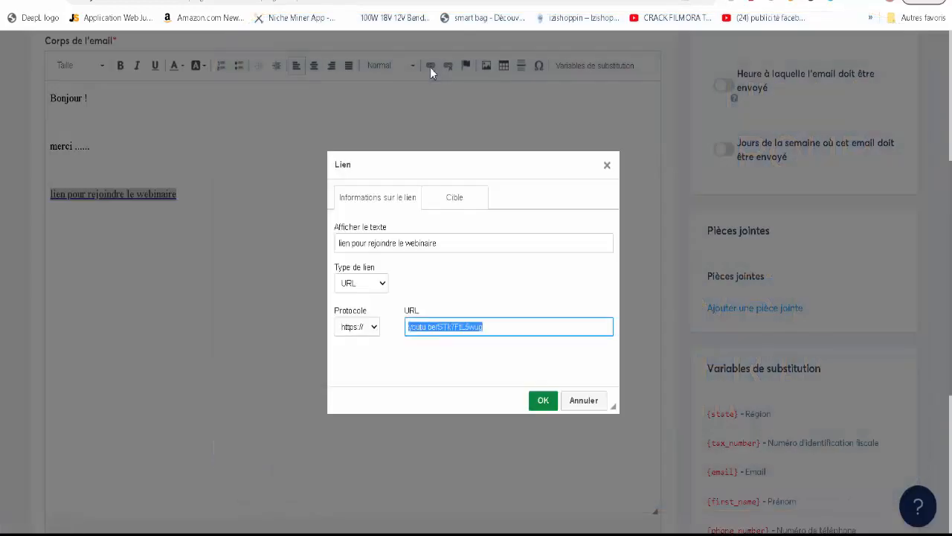
click(444, 327)
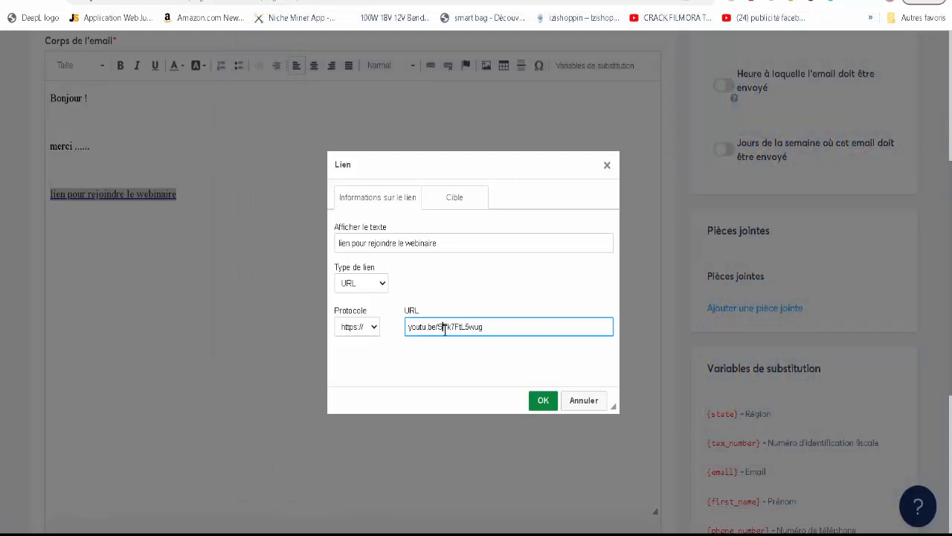
triple_click(450, 328)
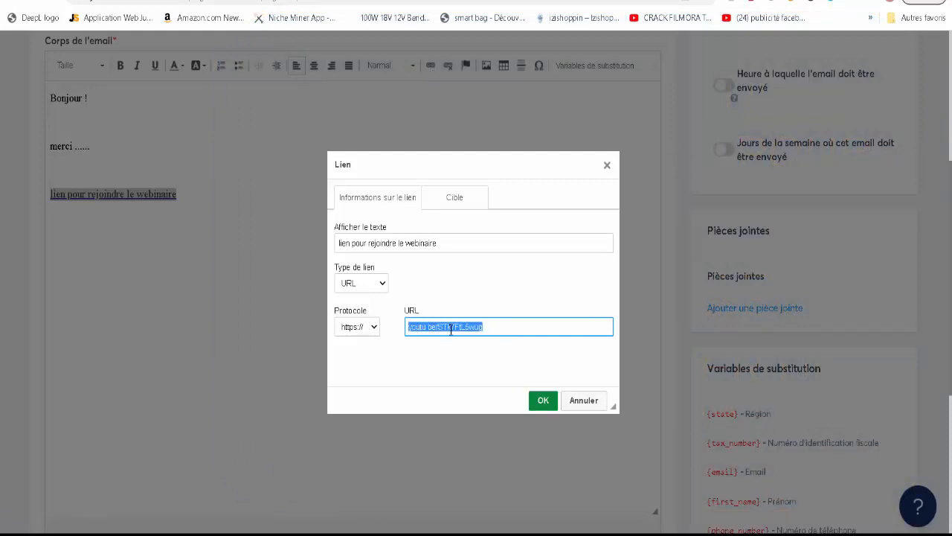
right_click(450, 330)
click(494, 173)
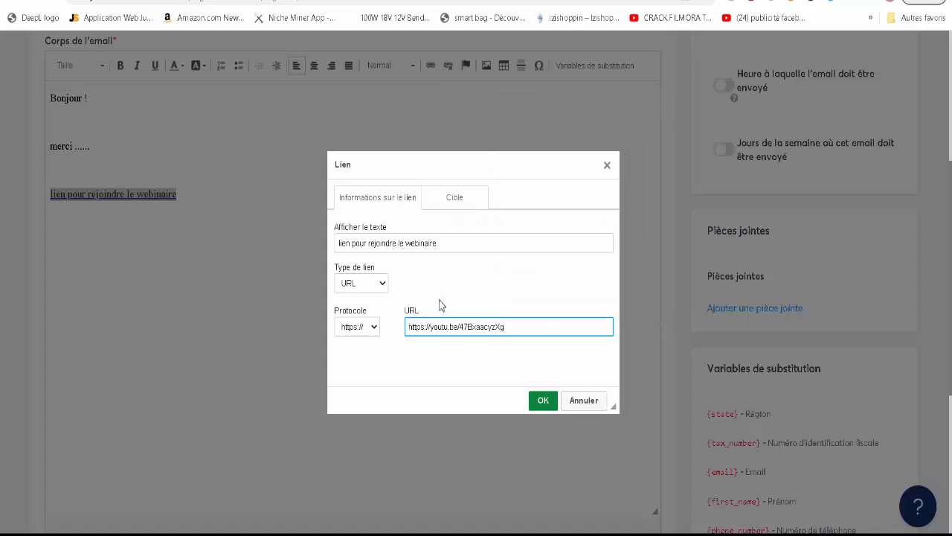
Step: Set the link target to "Nouvelle fenêtre (_blank)", apply the link and save the "inscription webinaire validée" email
click(452, 201)
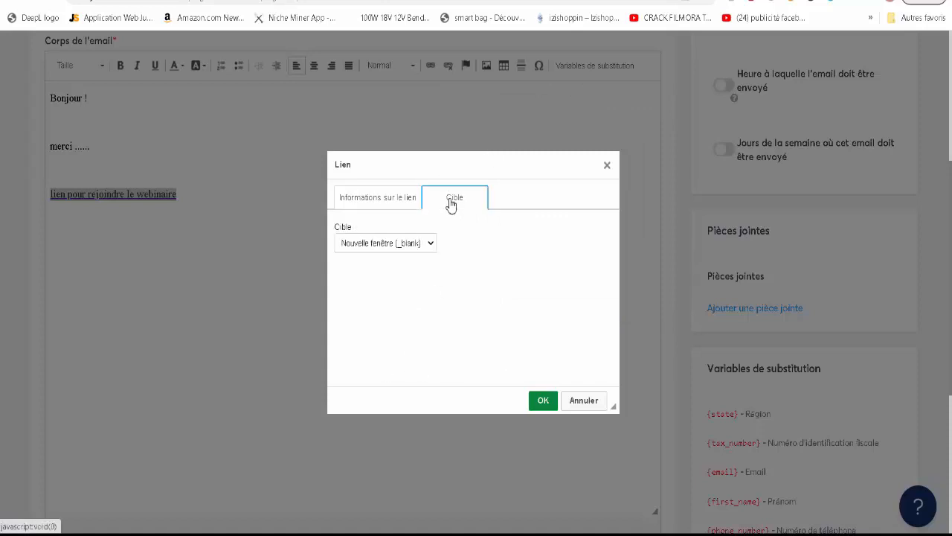
click(386, 244)
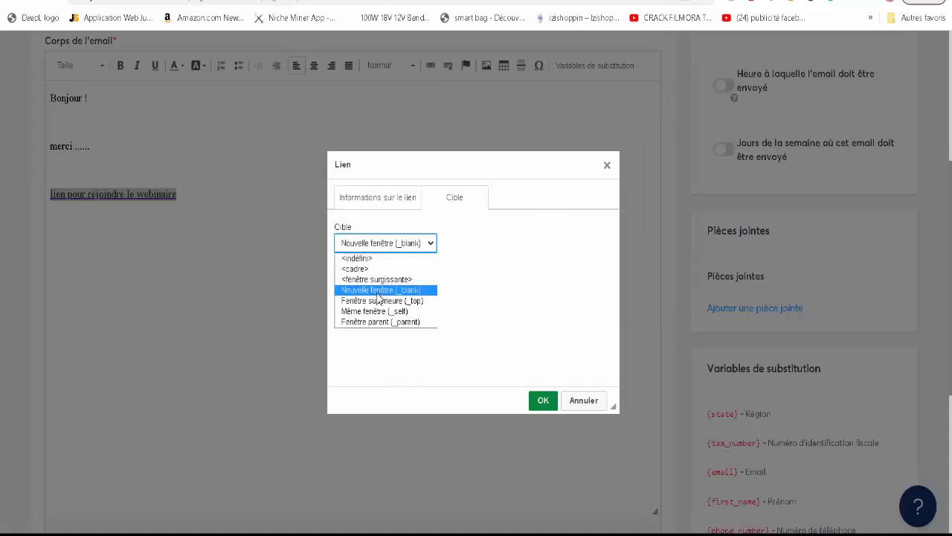
click(380, 290)
click(543, 401)
scroll(385, 353, up, 1)
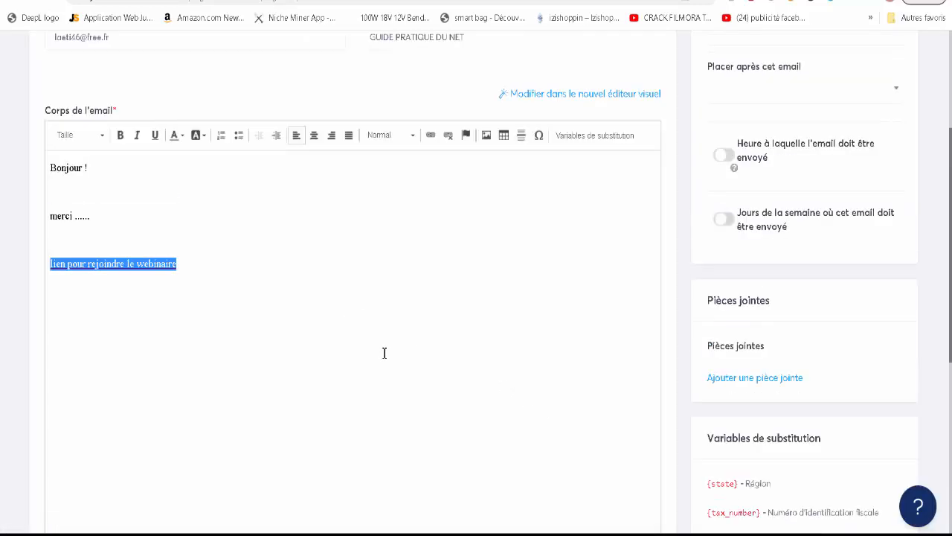
scroll(384, 352, up, 3)
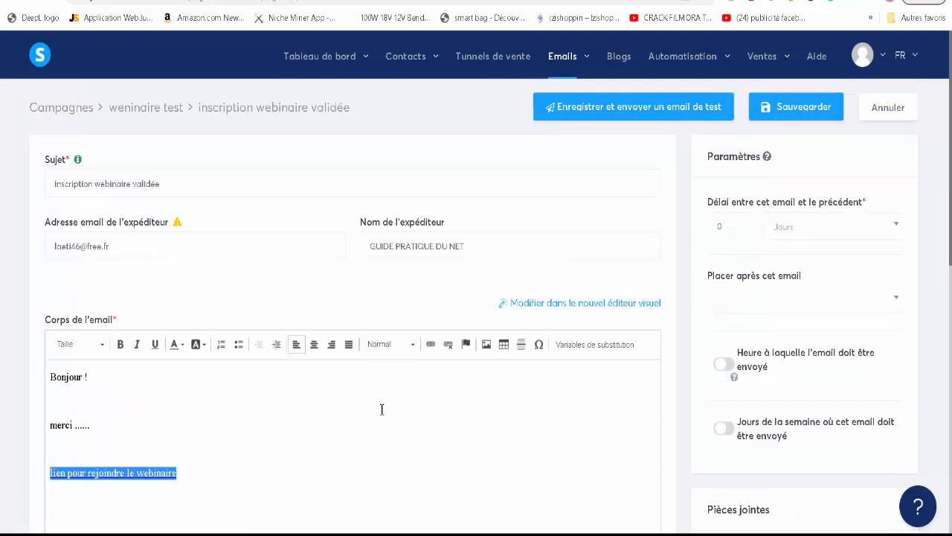
click(806, 115)
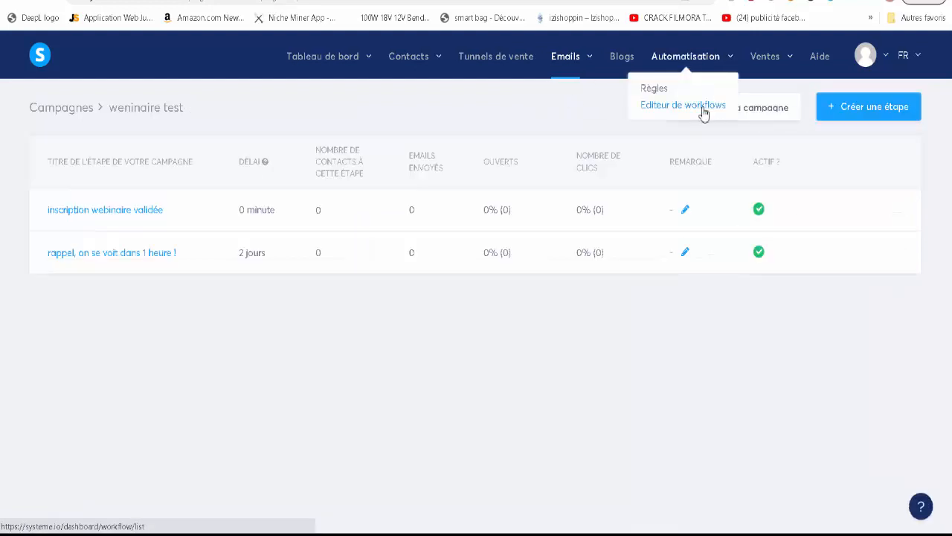
click(131, 260)
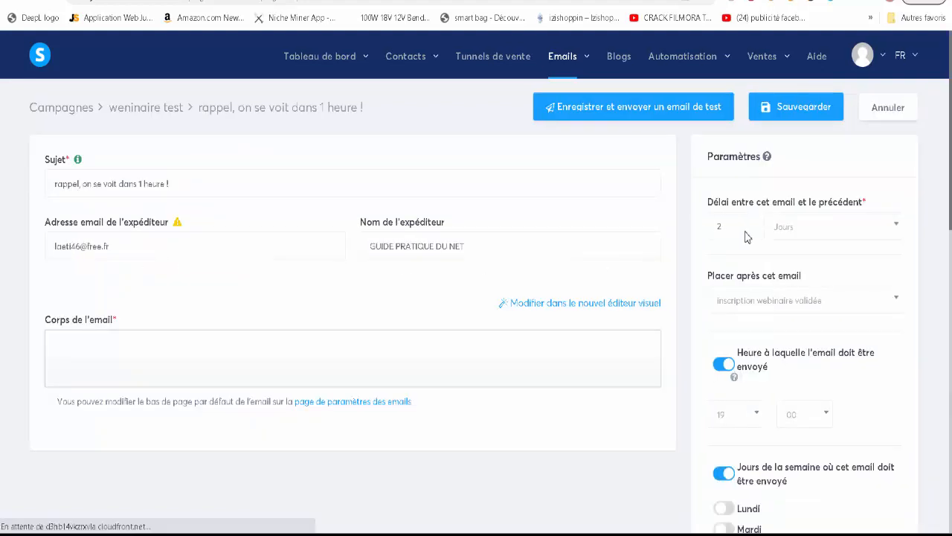
scroll(769, 313, down, 2)
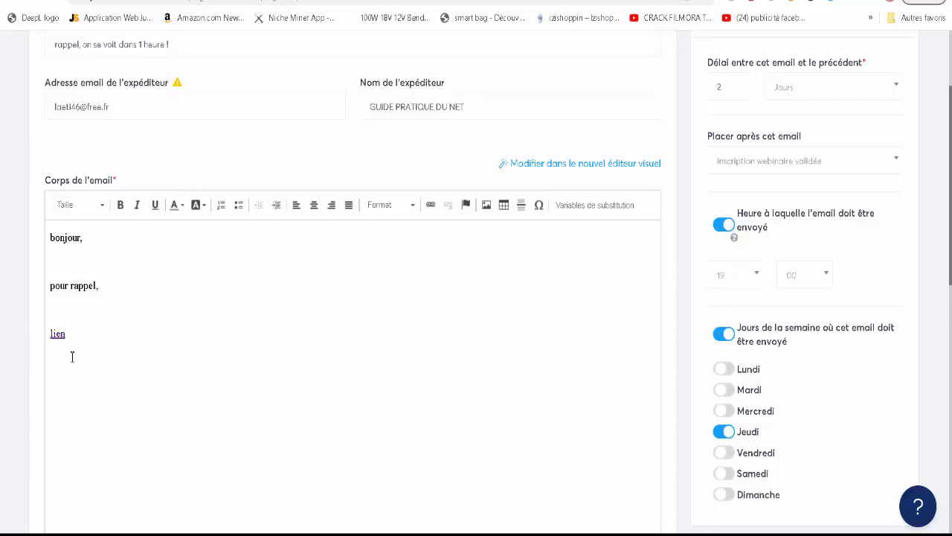
click(58, 336)
click(429, 205)
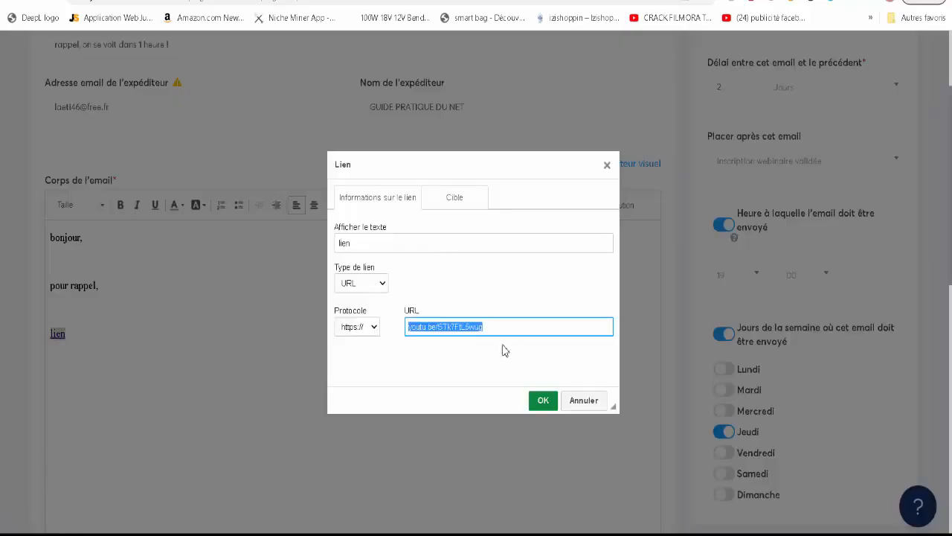
right_click(468, 326)
click(528, 153)
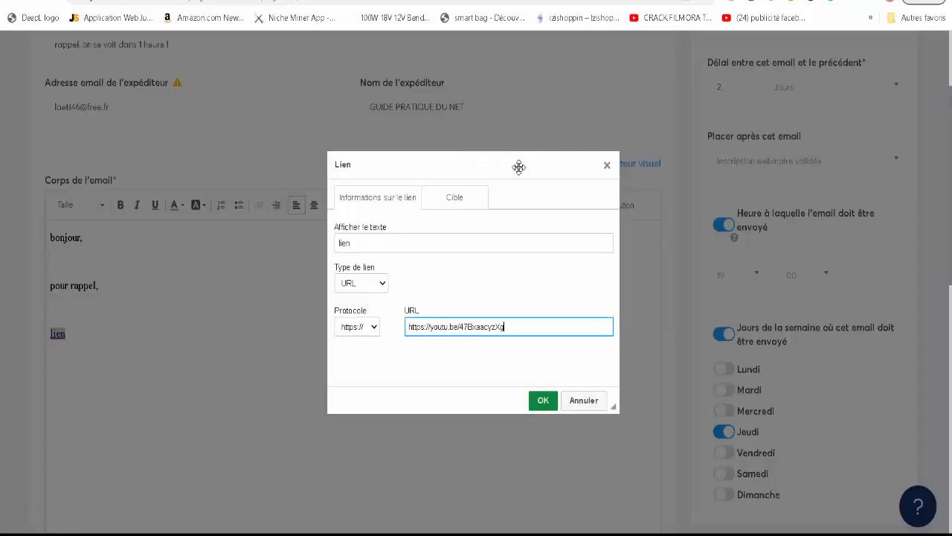
Step: Check the target of the reminder email's link, apply the link change and save the email
click(454, 195)
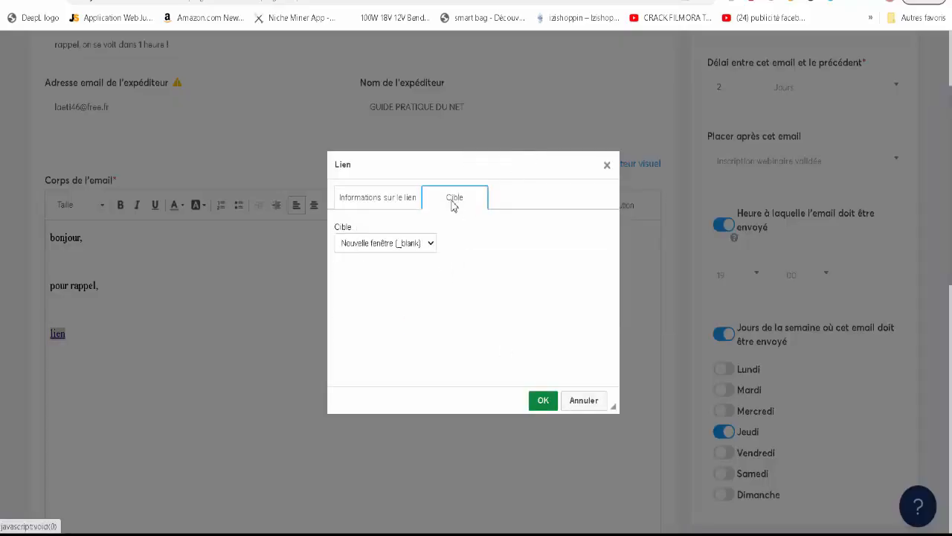
click(544, 401)
scroll(546, 409, up, 2)
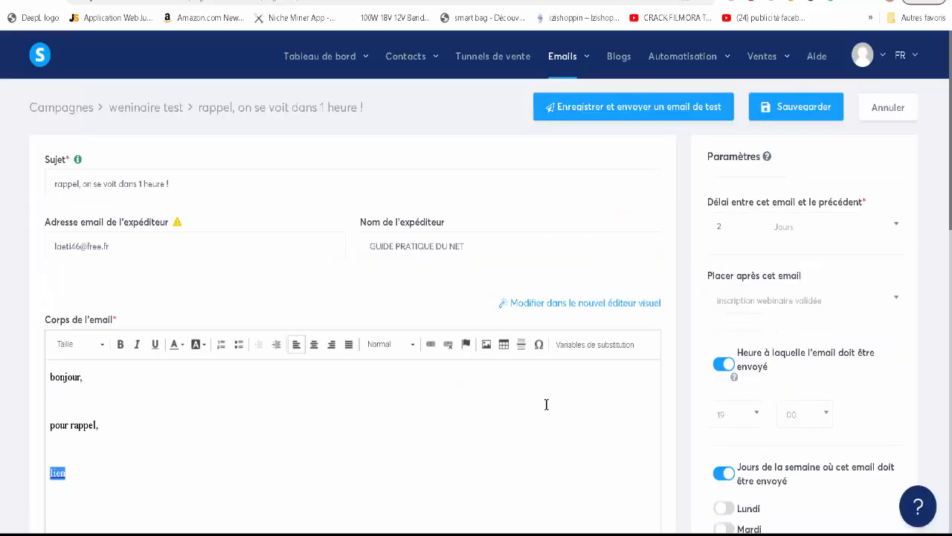
click(776, 116)
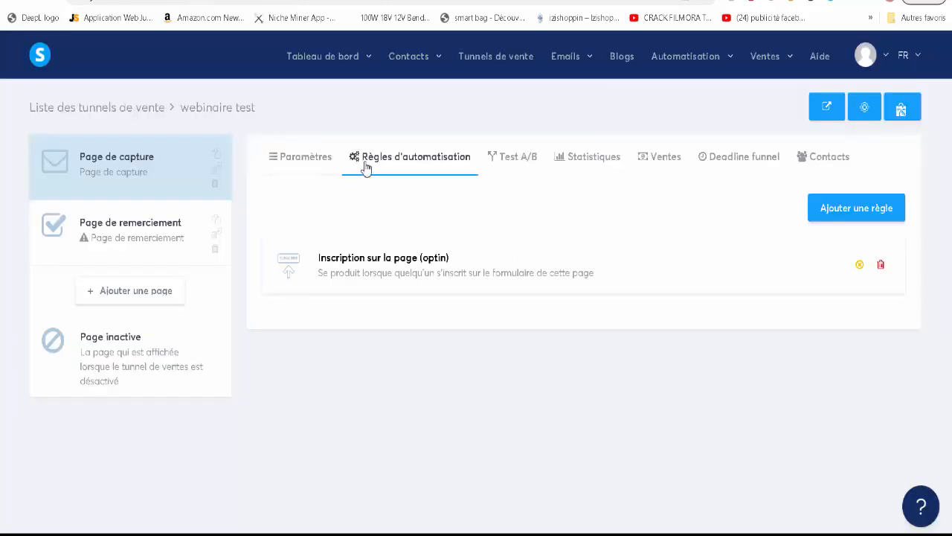
Step: Add a "S'abonner à la campagne" action for the campaign weninaire test to the capture page's optin rule and save the rule
click(441, 274)
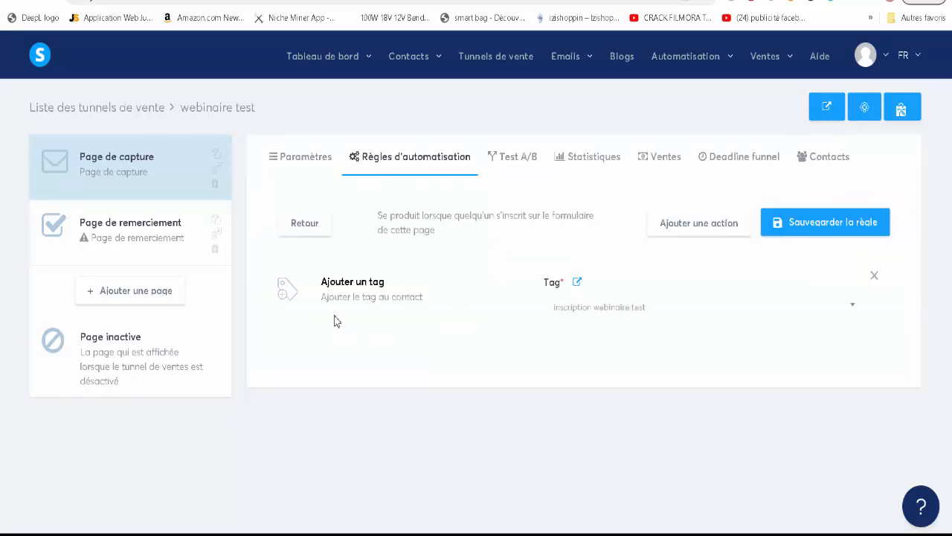
click(712, 232)
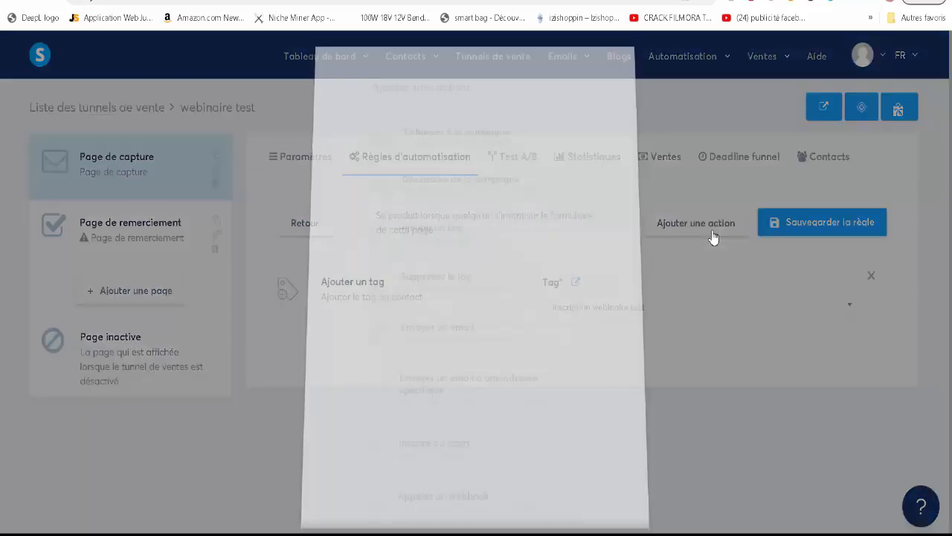
click(476, 127)
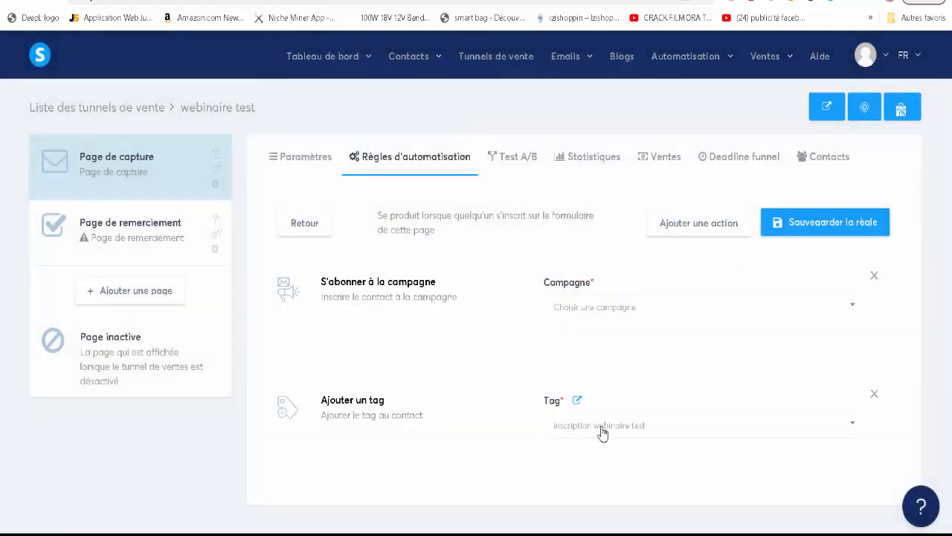
click(657, 441)
click(612, 439)
click(807, 225)
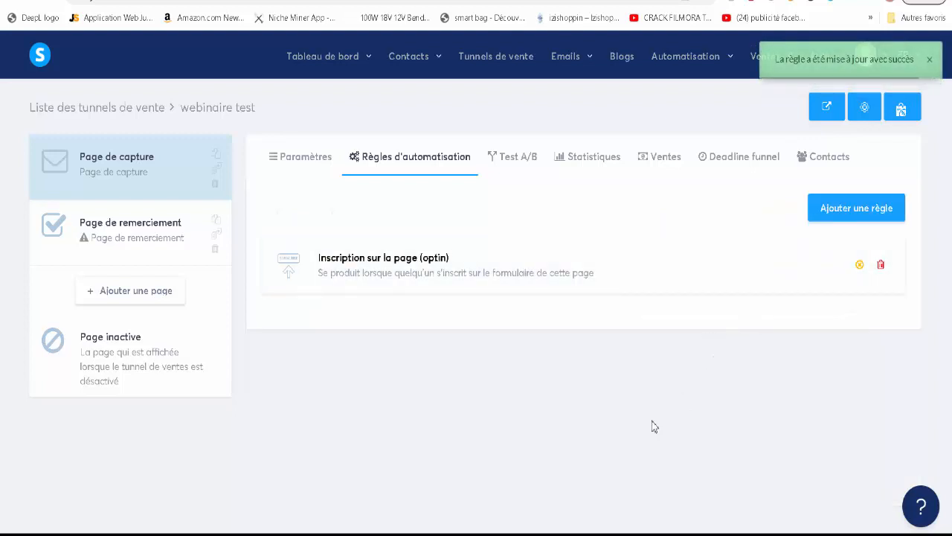
Step: Reopen the capture page's optin rule to check its campaign and tag actions, and save it again
click(106, 171)
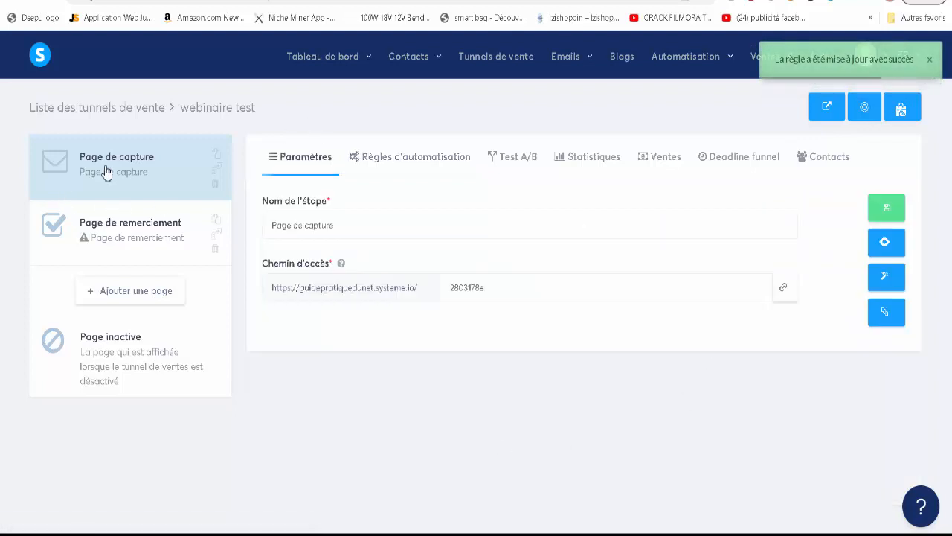
click(421, 159)
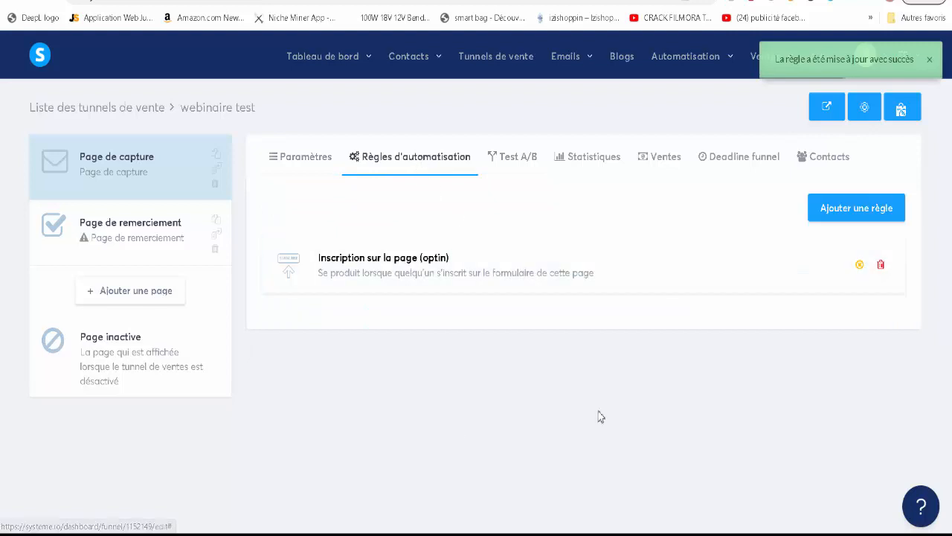
click(401, 274)
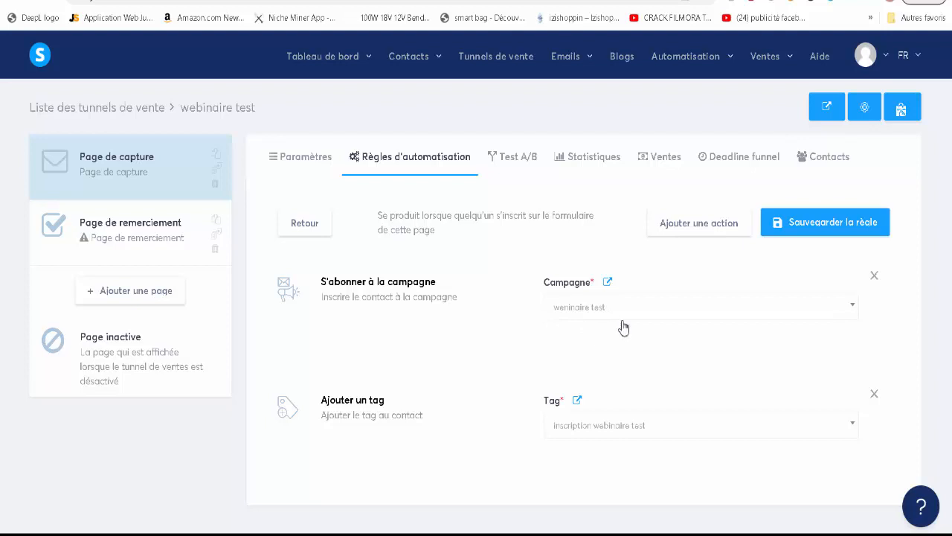
click(830, 230)
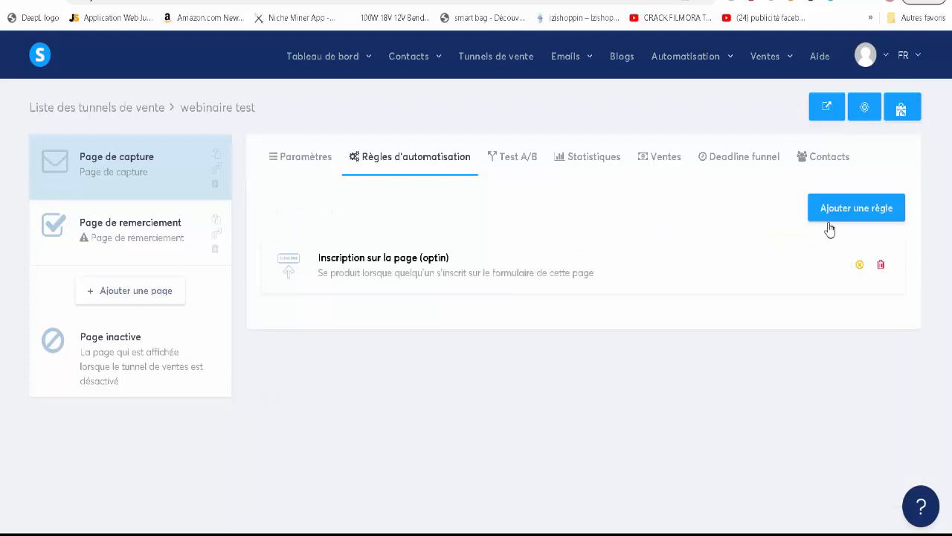
Step: Browse the templates for the "Page de remerciement" step and select the "Parfait !" template with the praying hands
click(111, 242)
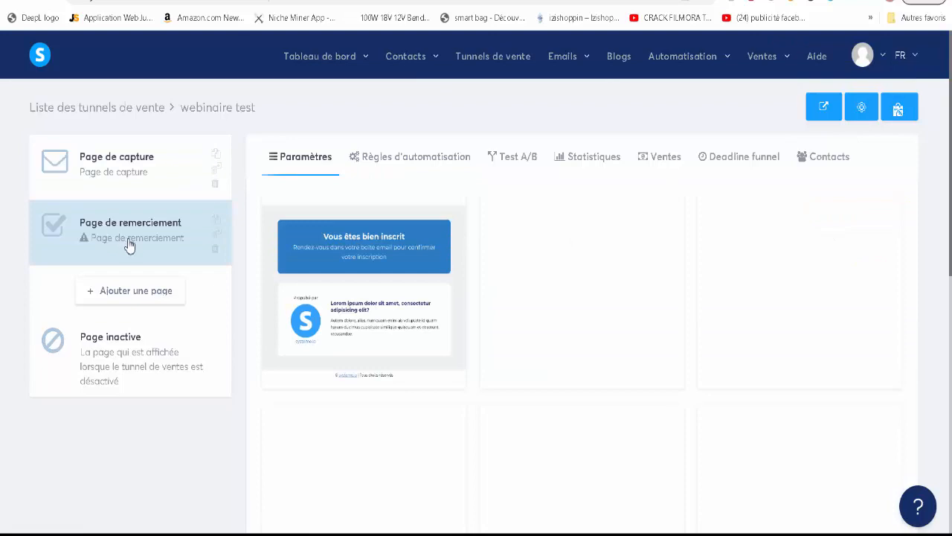
scroll(760, 342, down, 5)
mouse_move(760, 337)
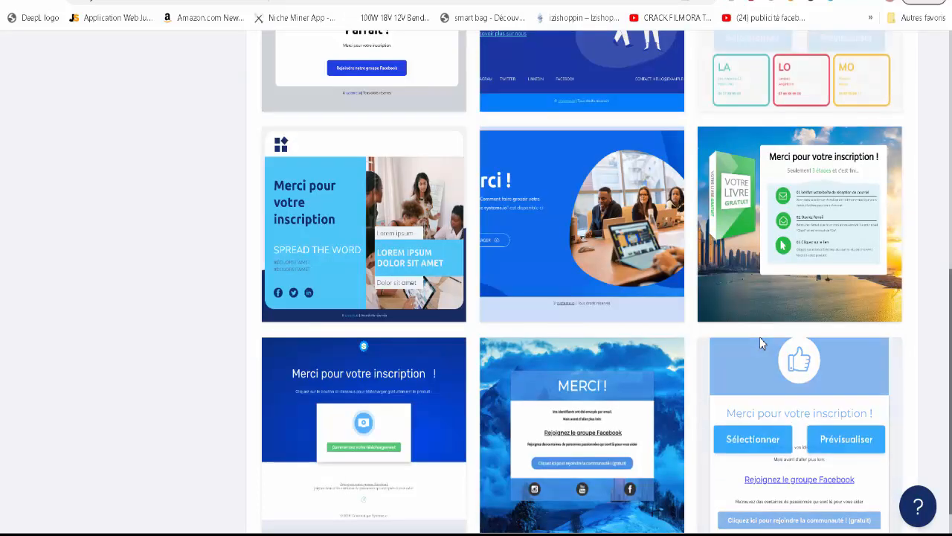
scroll(760, 337, down, 1)
scroll(759, 337, up, 7)
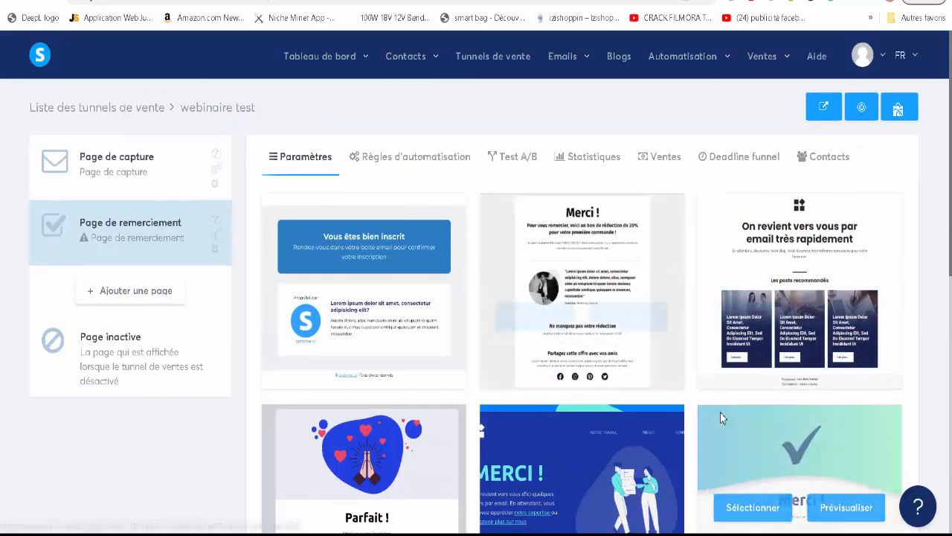
scroll(303, 301, down, 3)
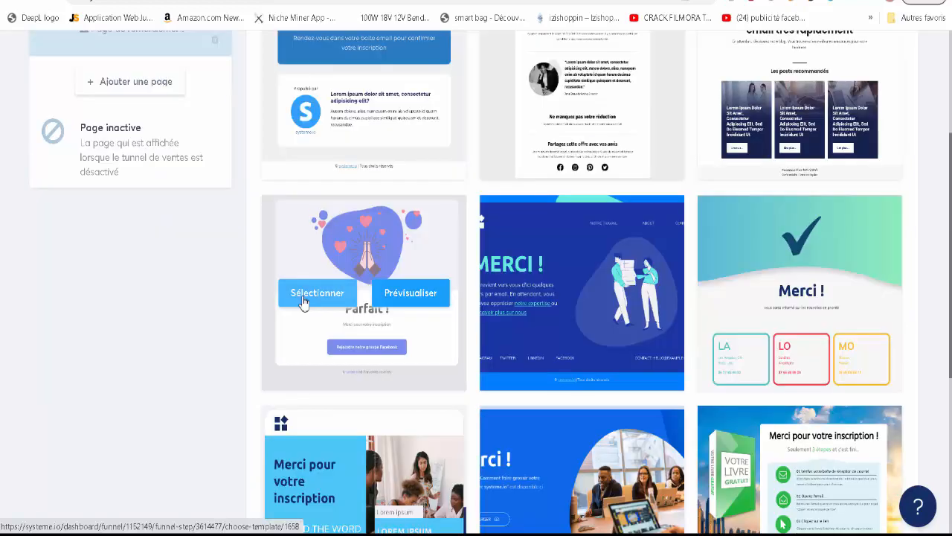
click(304, 301)
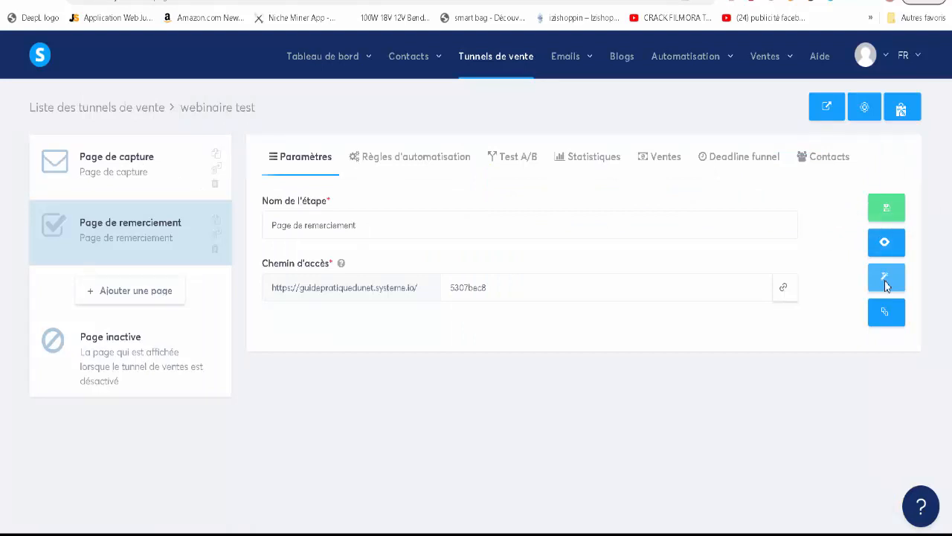
Step: Open the "Page de remerciement" step in the page editor and delete its praying-hands image
click(885, 278)
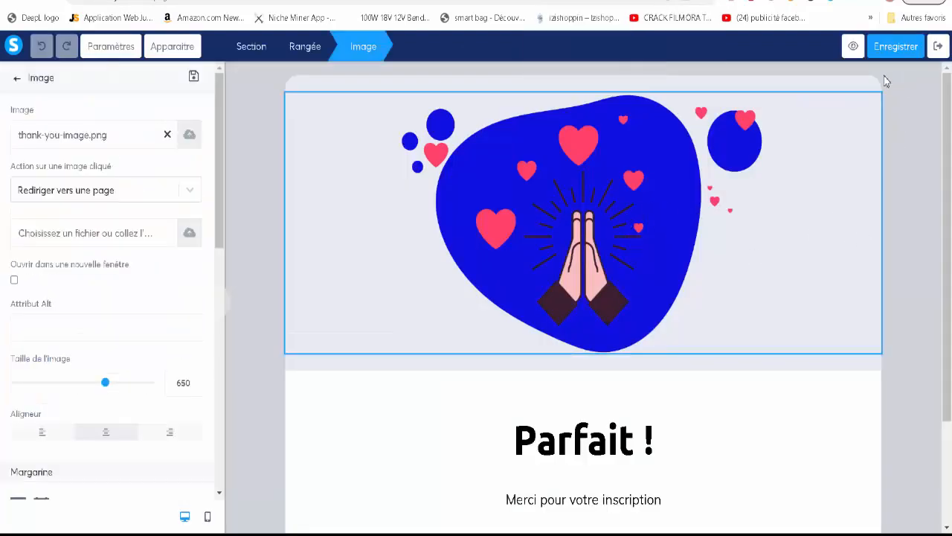
click(873, 102)
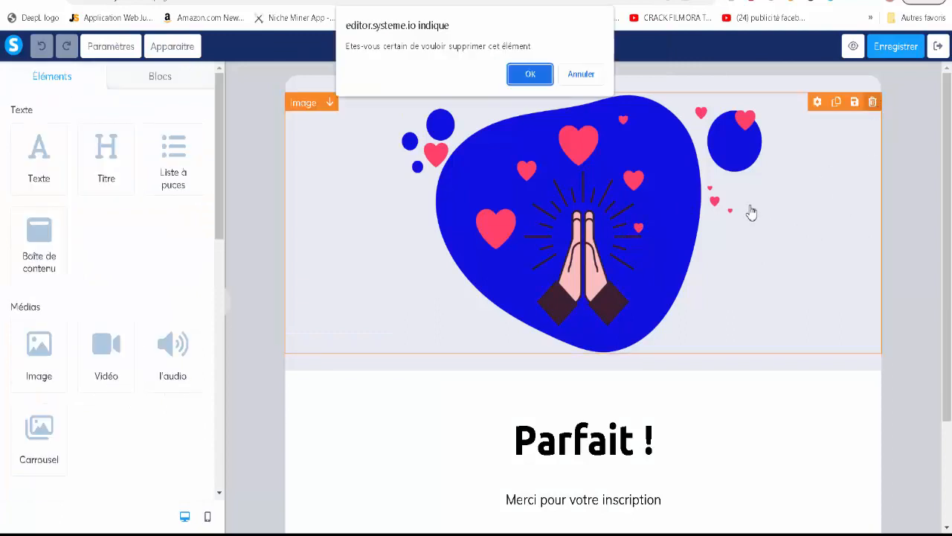
click(528, 73)
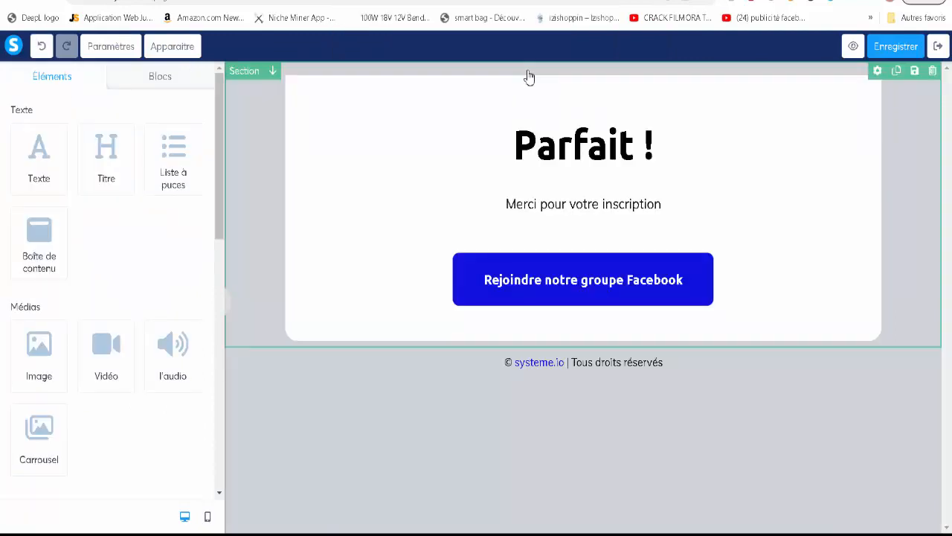
Step: Replace the "Parfait !" title with "Vous êtes bien inscrits pour le webinaire du jeudi 04 aout à 20h !", with "du jeudi" starting a new line
double_click(645, 145)
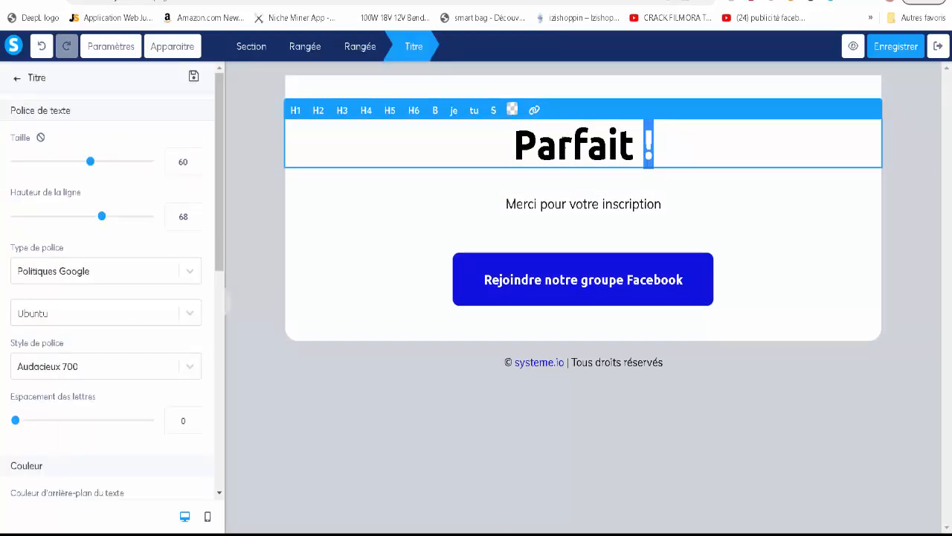
click(557, 145)
drag(513, 145, 665, 148)
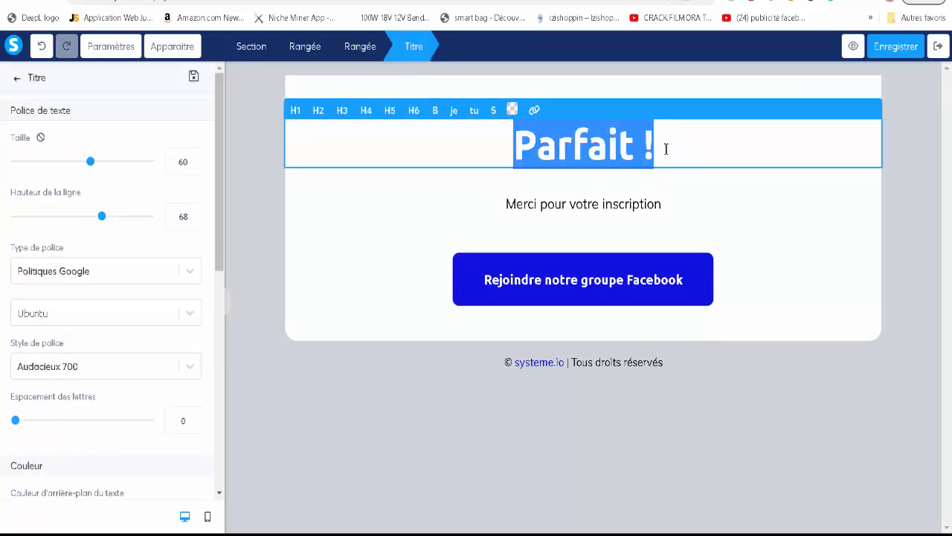
text(V)
key(BackSpace)
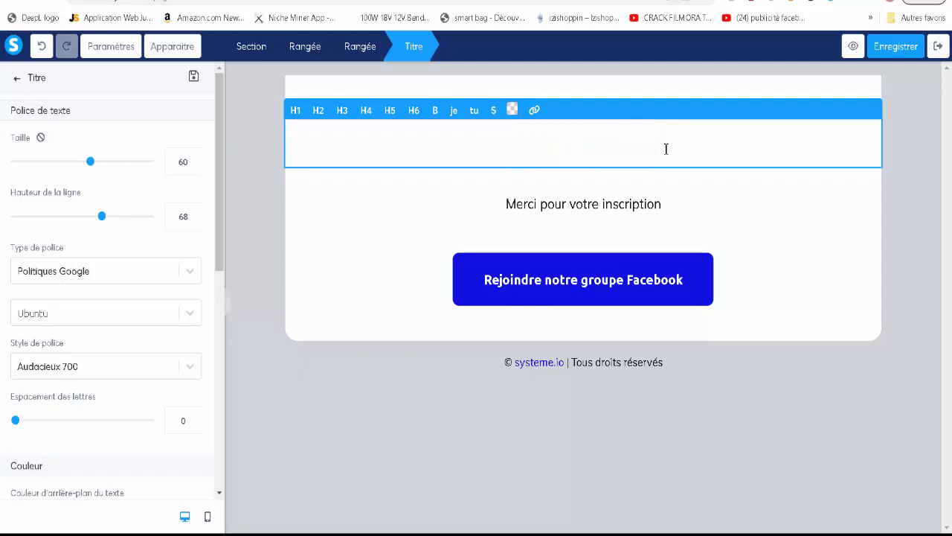
text(V)
key(BackSpace)
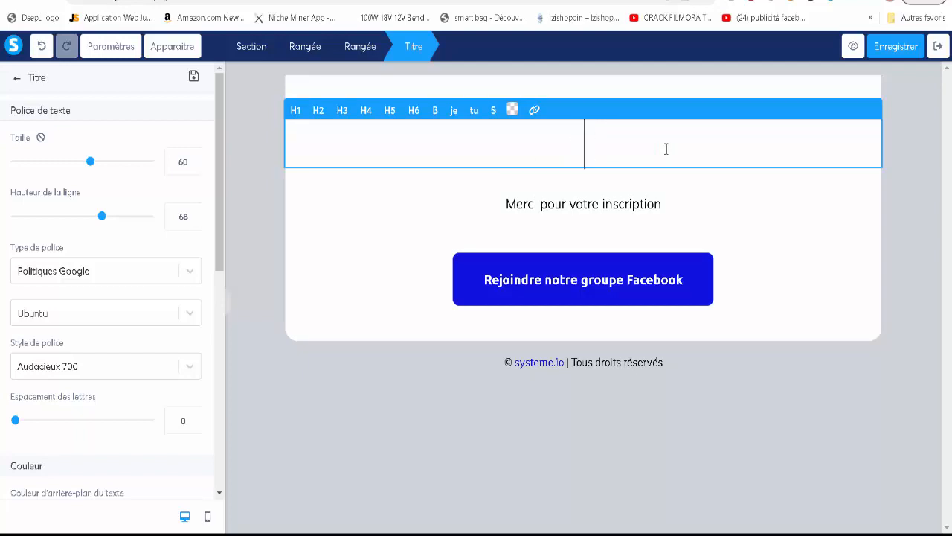
text(Voue)
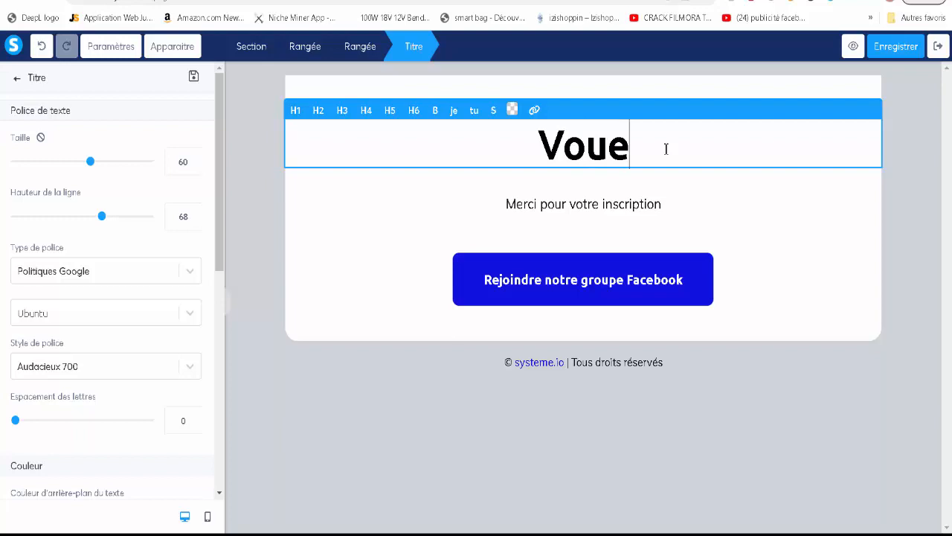
key(BackSpace)
text(s )
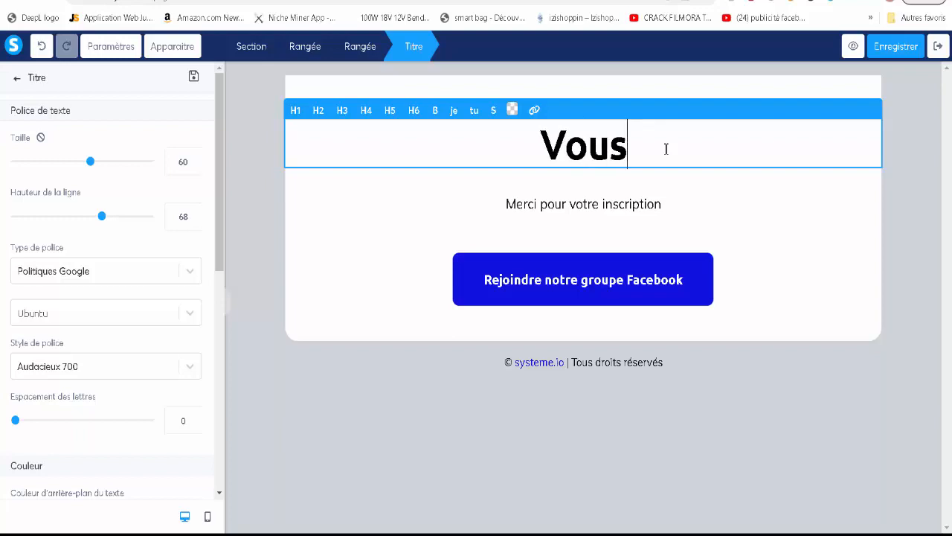
text(êtes b)
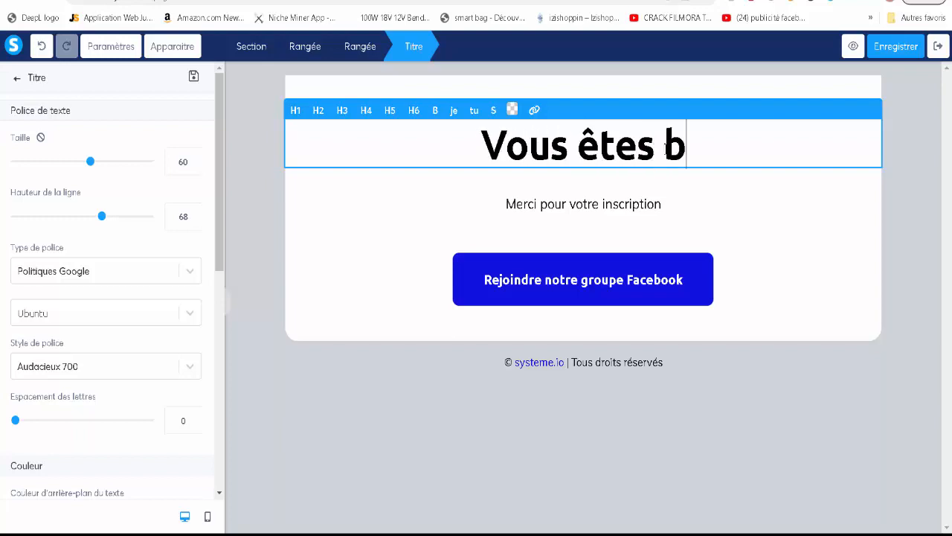
text(ien inscr)
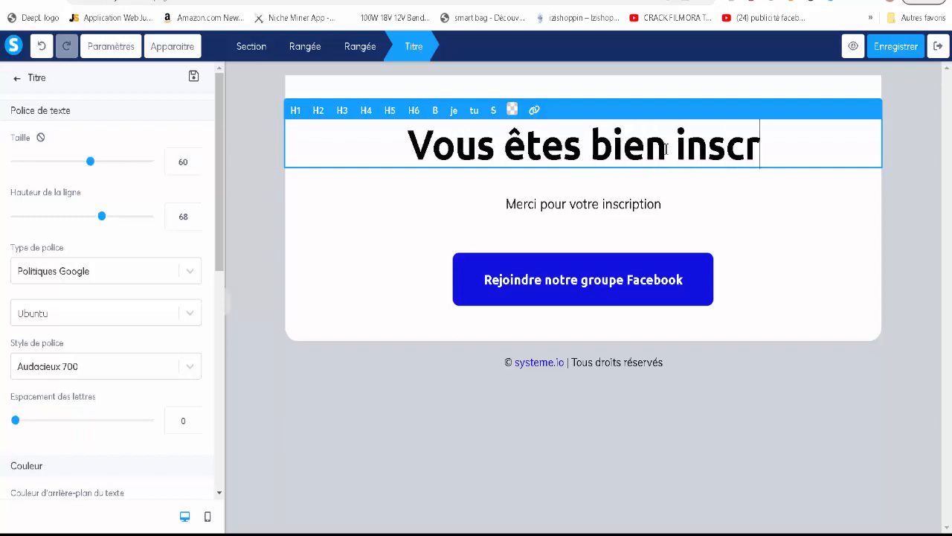
text(its )
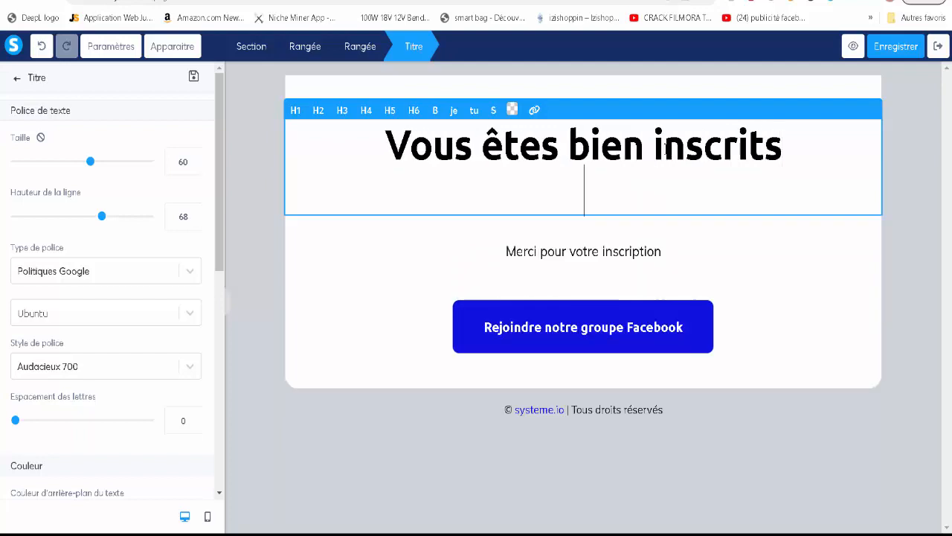
text(pour le )
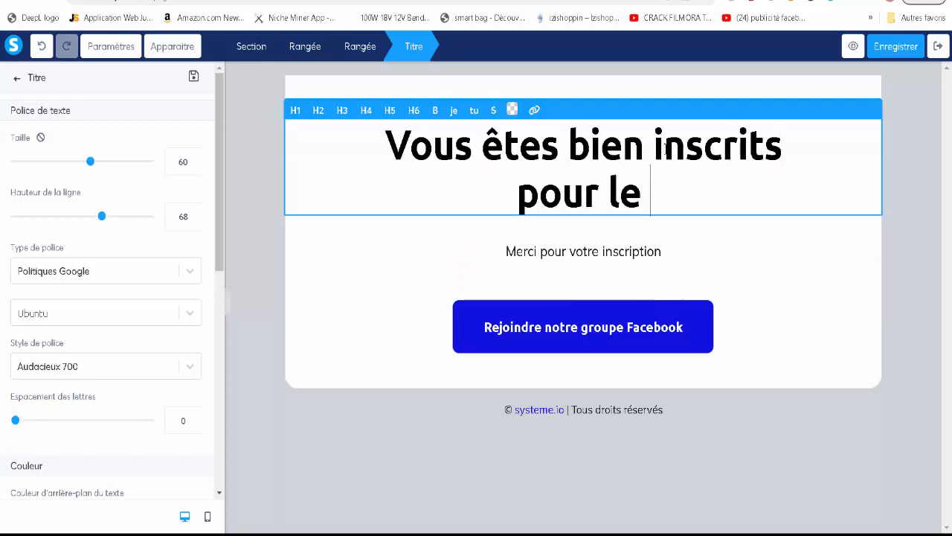
text(webinaire)
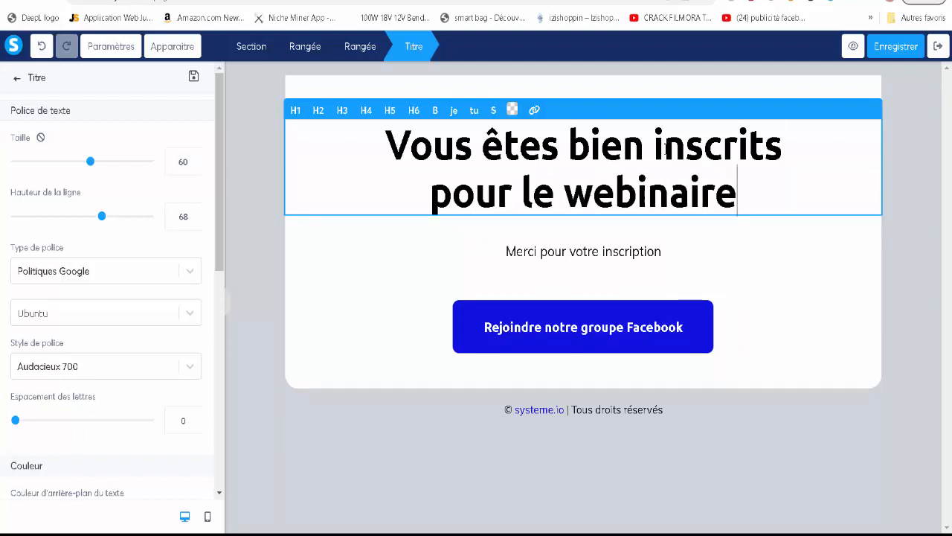
key(Return)
text(du jeu)
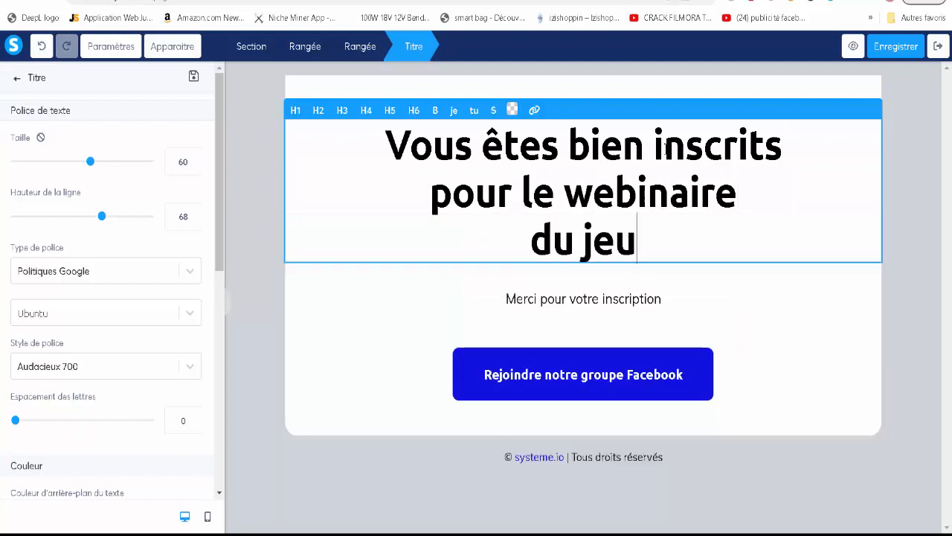
text(di 0)
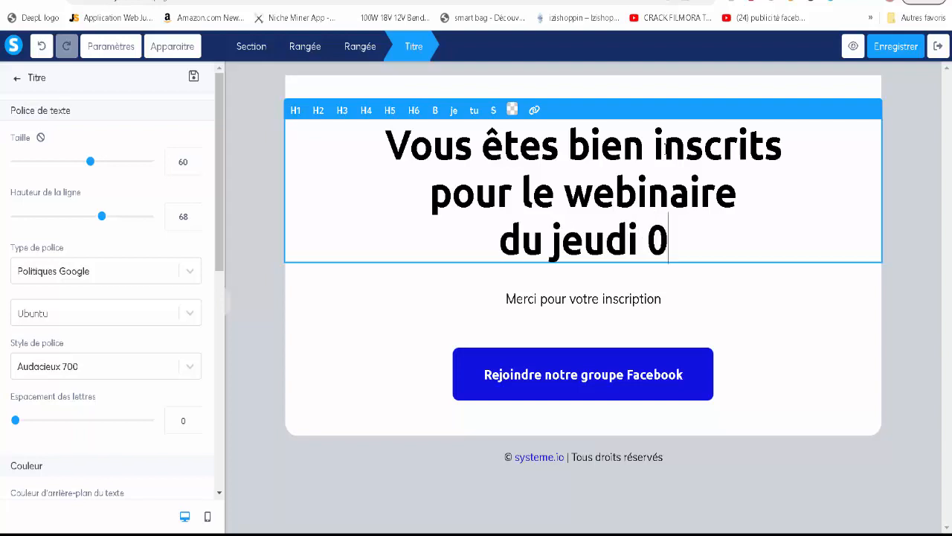
text(4 aout )
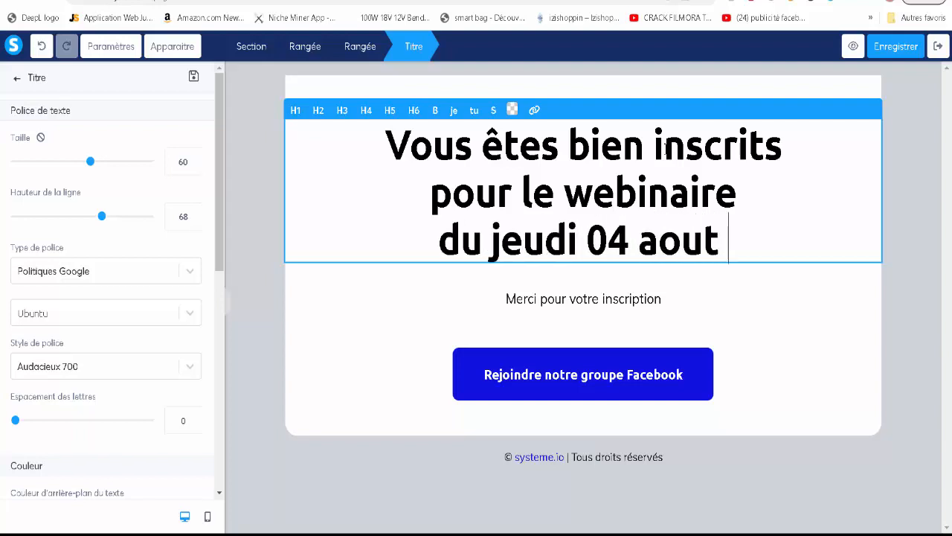
text(à)
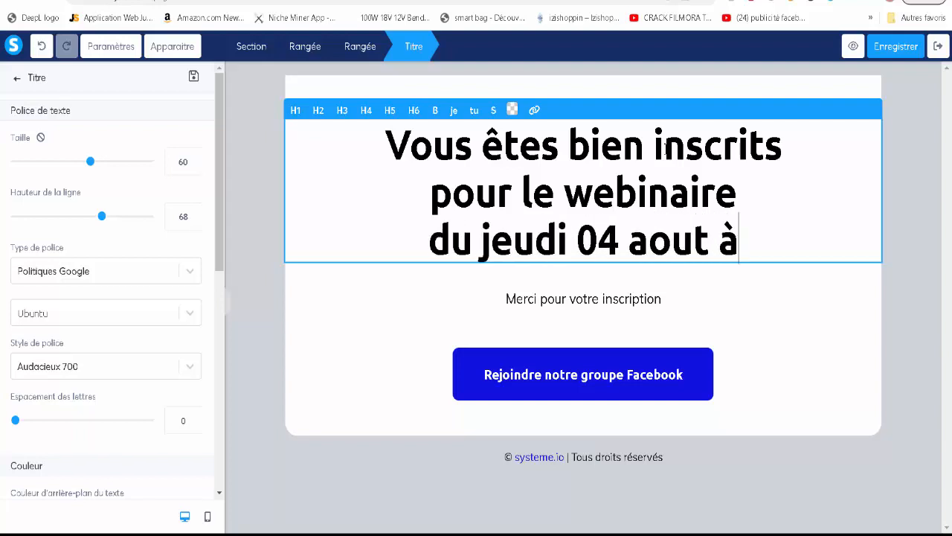
text( 20)
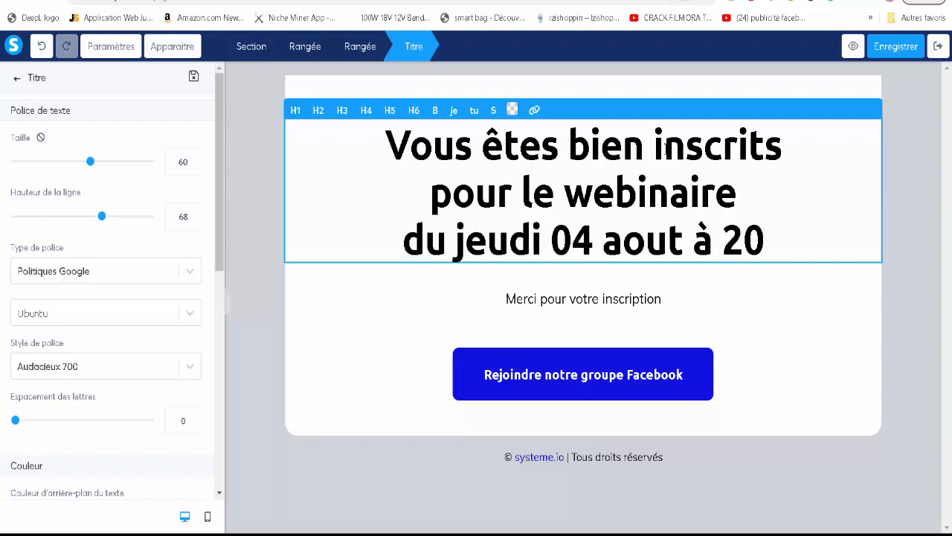
text(h !)
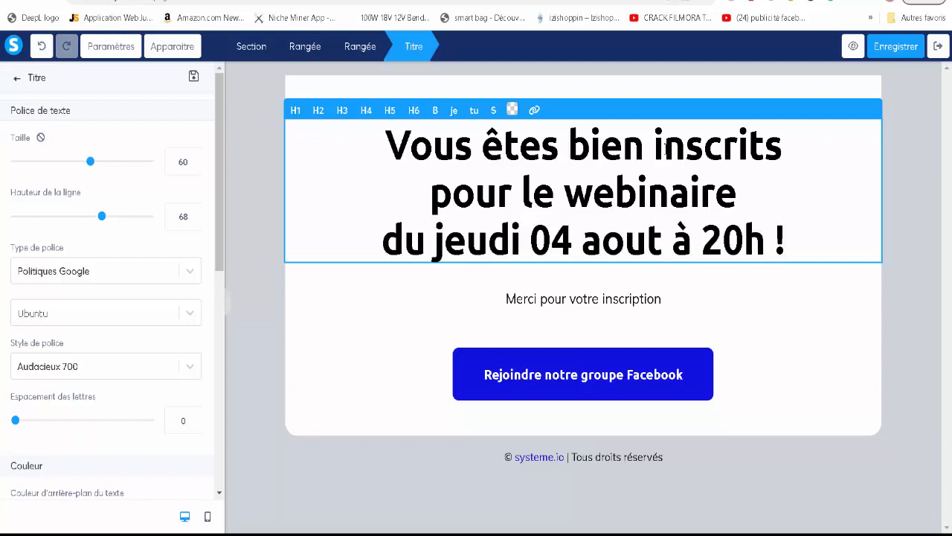
click(617, 381)
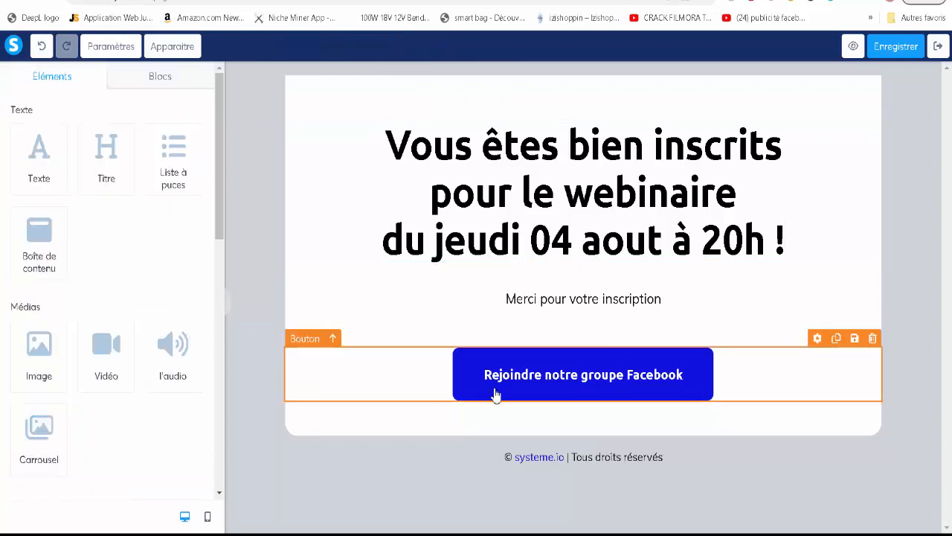
Step: Set the action of the "Rejoindre notre groupe Facebook" button to "Vers l'étape suivante dans le tunnel"
click(532, 392)
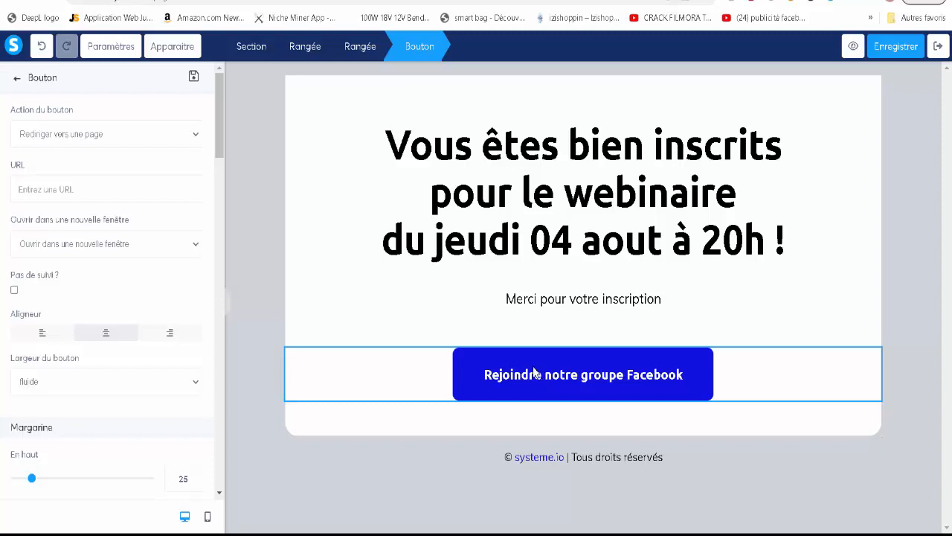
click(76, 136)
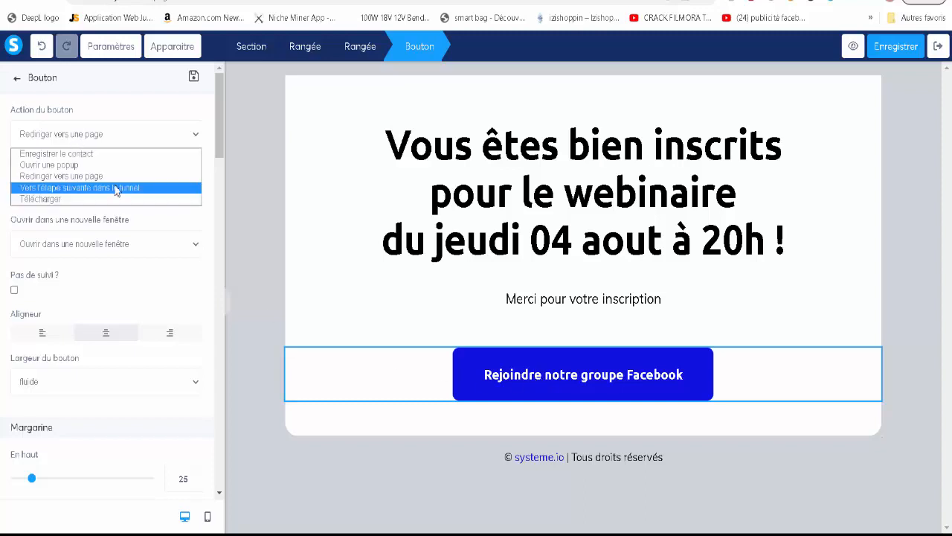
click(116, 188)
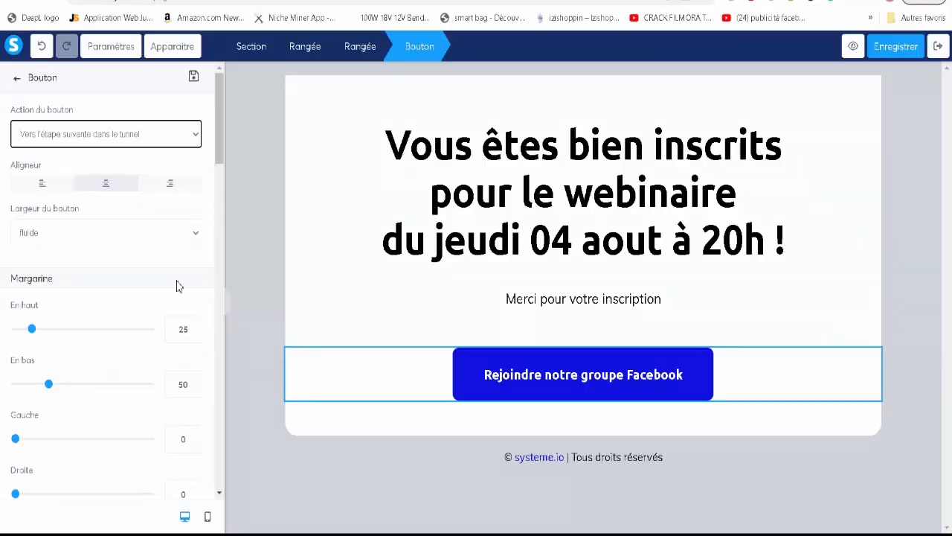
Step: Change the button's text to "REJOINDRE LE LIVE" and save the thank-you page
scroll(158, 368, down, 5)
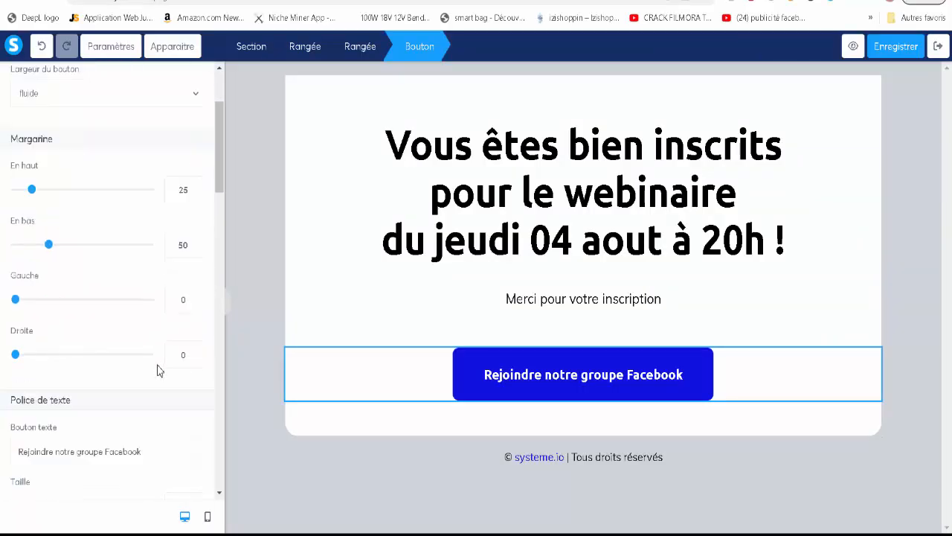
drag(152, 243, 2, 250)
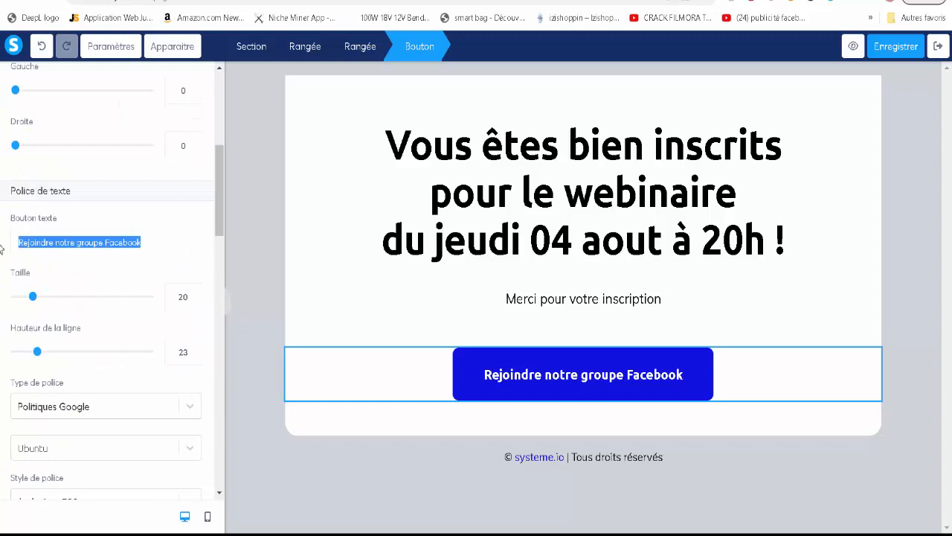
text(rejoindre)
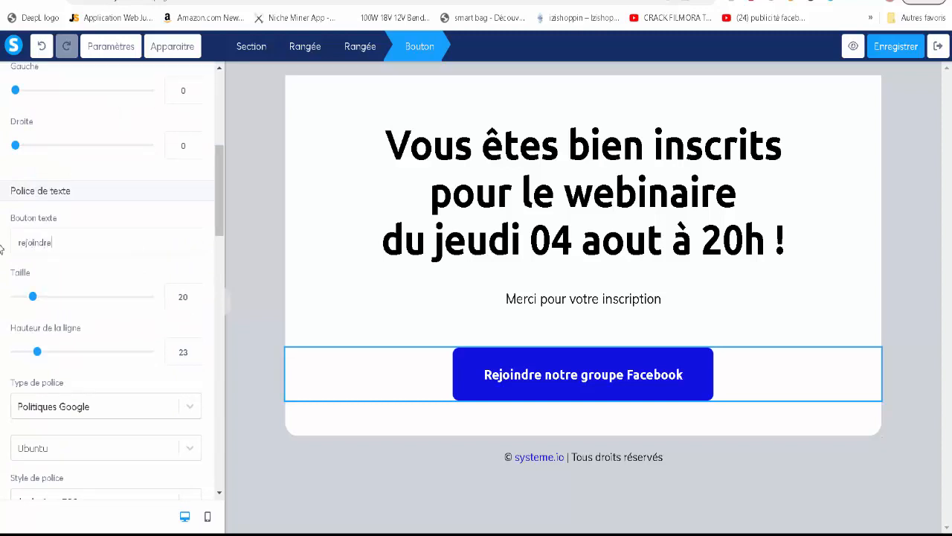
key(BackSpace)
key(BackSpace)
key(BackSpace)
key(BackSpace)
key(BackSpace)
key(BackSpace)
key(BackSpace)
key(BackSpace)
click(885, 46)
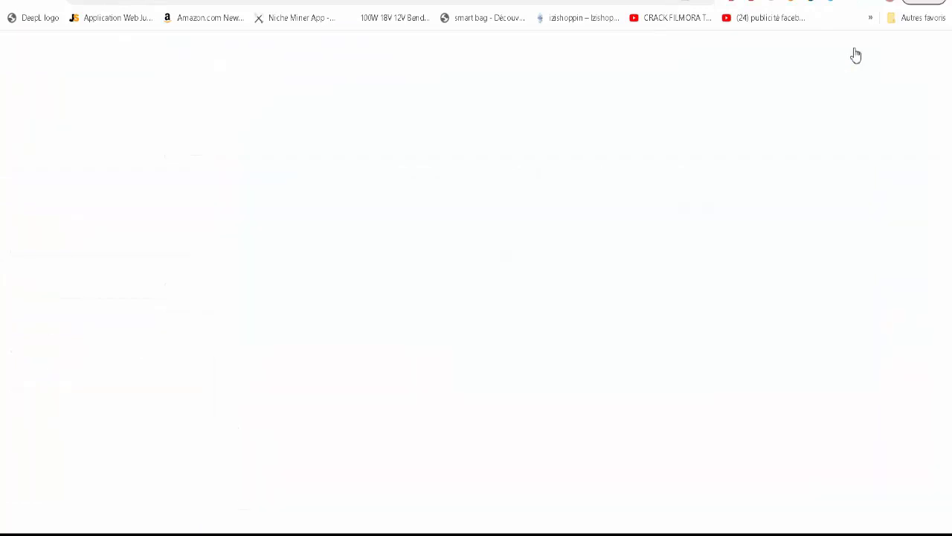
Step: Preview the saved thank-you page, return to the editor and exit to the funnel's steps
click(854, 47)
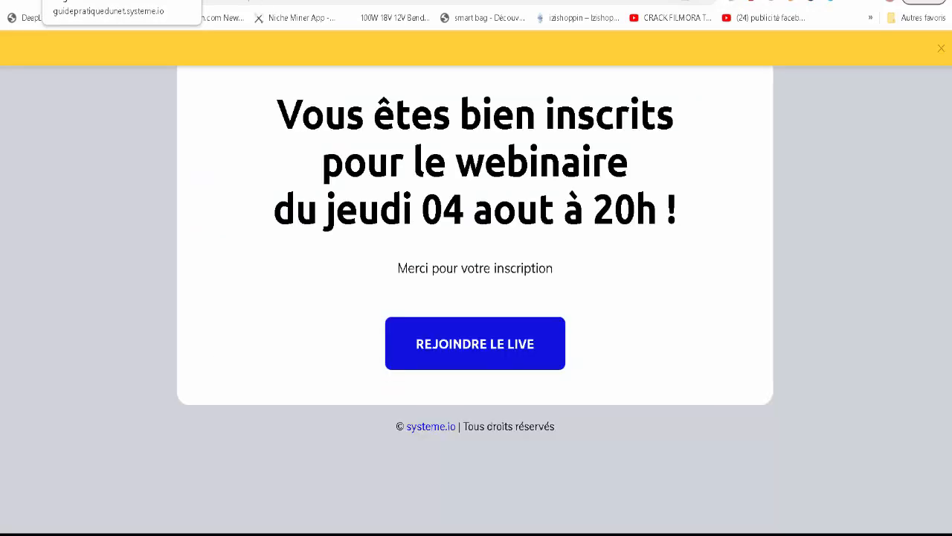
click(119, 0)
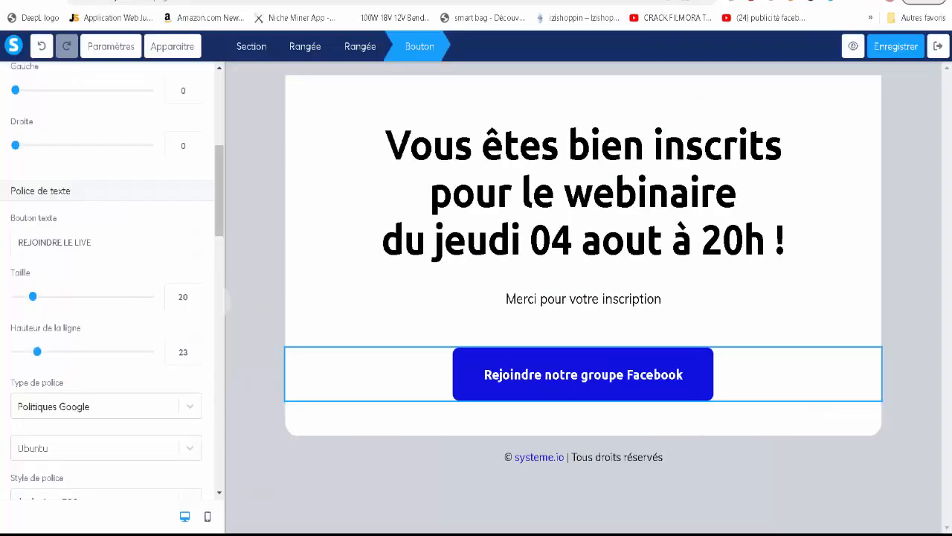
click(939, 47)
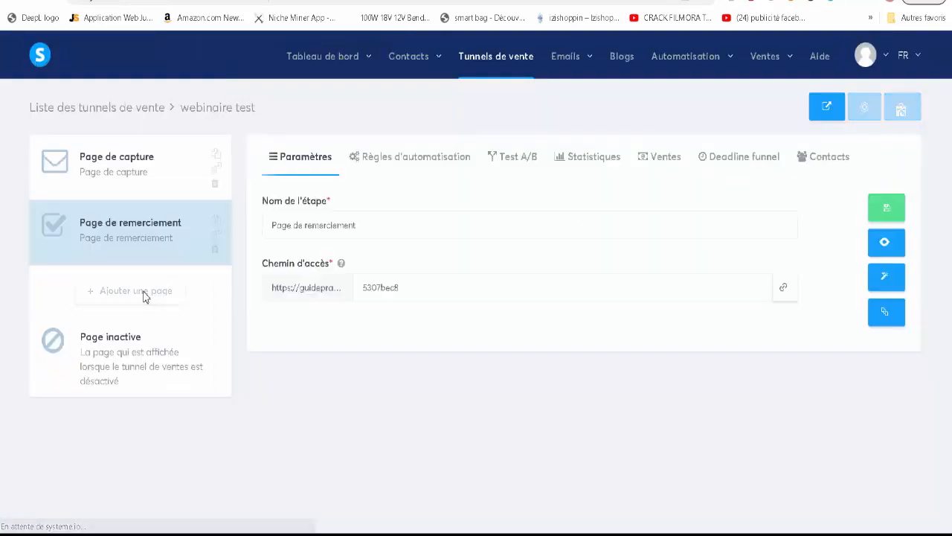
Step: Add a funnel page named "LIVE WEBINAIRE" of type "Page de remerciement" and save it
click(144, 294)
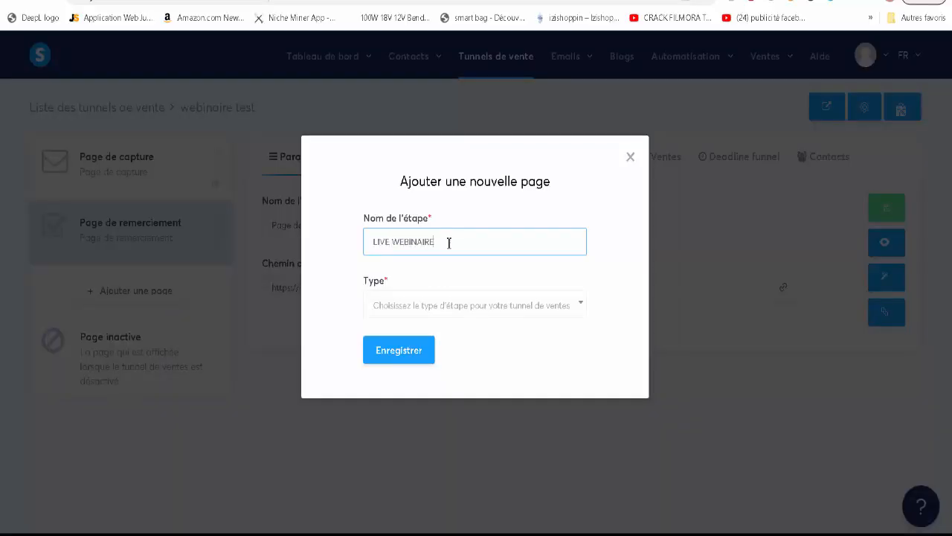
click(458, 305)
scroll(469, 395, down, 2)
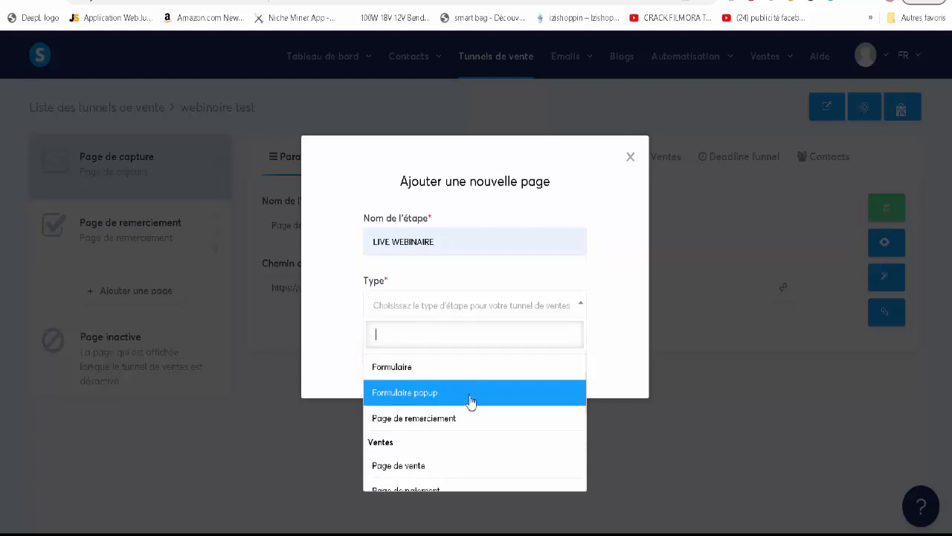
click(460, 421)
click(412, 359)
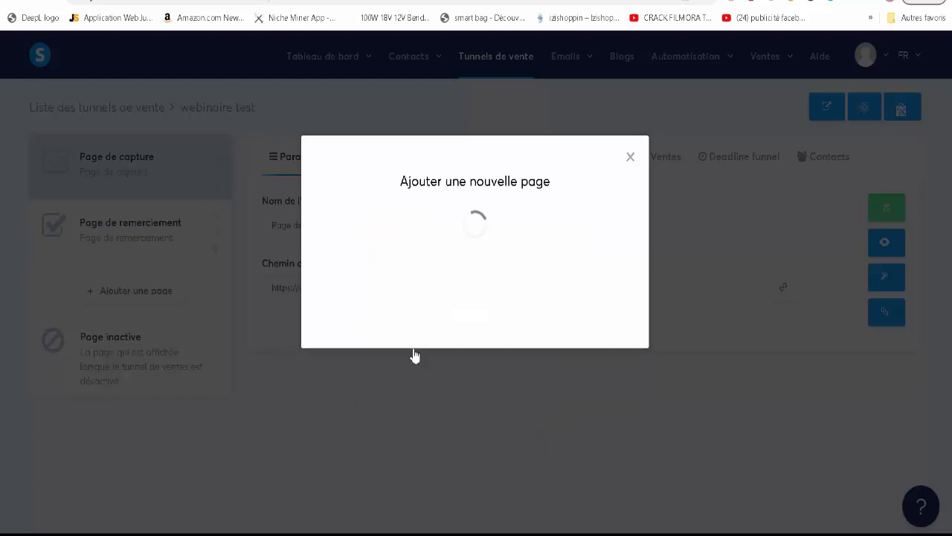
Step: Select the "Merci !" template with the discount offer for the LIVE WEBINAIRE page
scroll(691, 400, down, 5)
scroll(691, 400, up, 6)
mouse_move(536, 300)
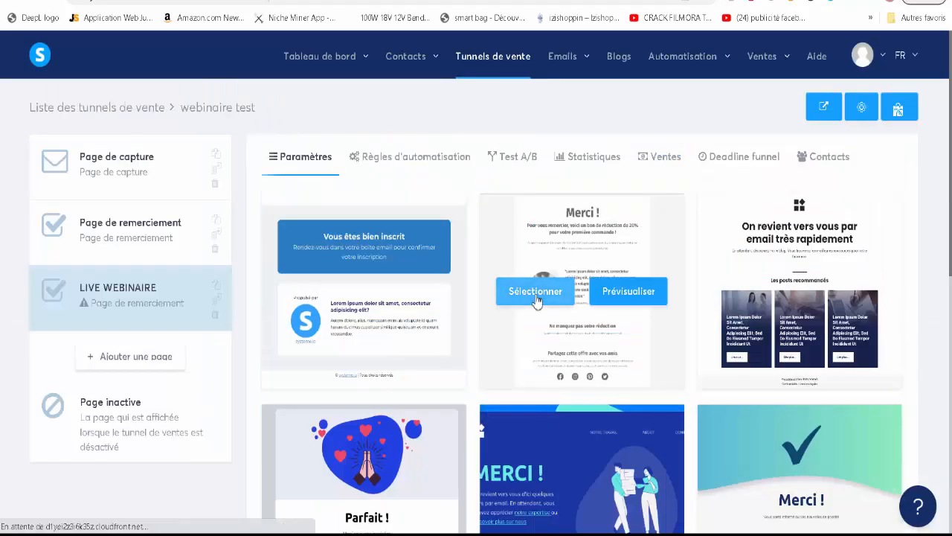
click(536, 292)
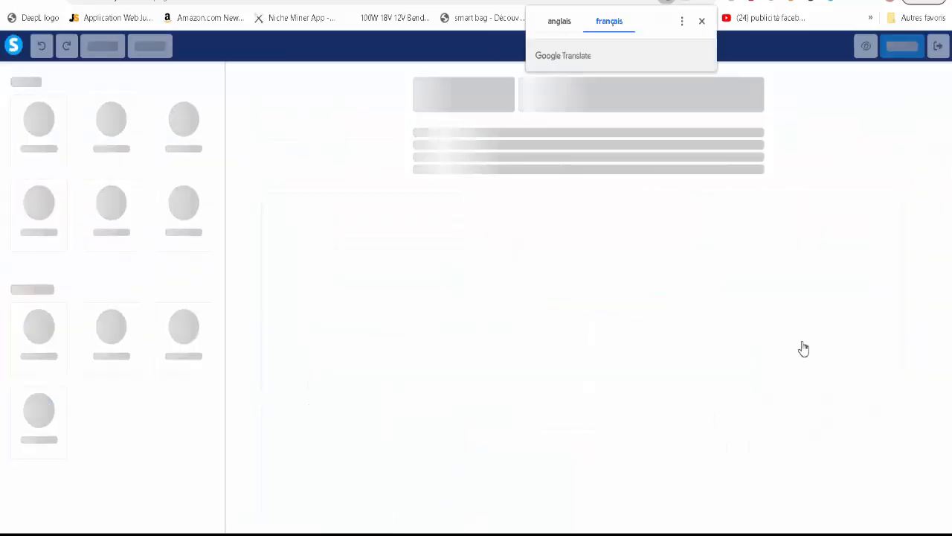
Step: Delete the main row holding the "Merci !" heading and discount content from the page
scroll(818, 329, up, 8)
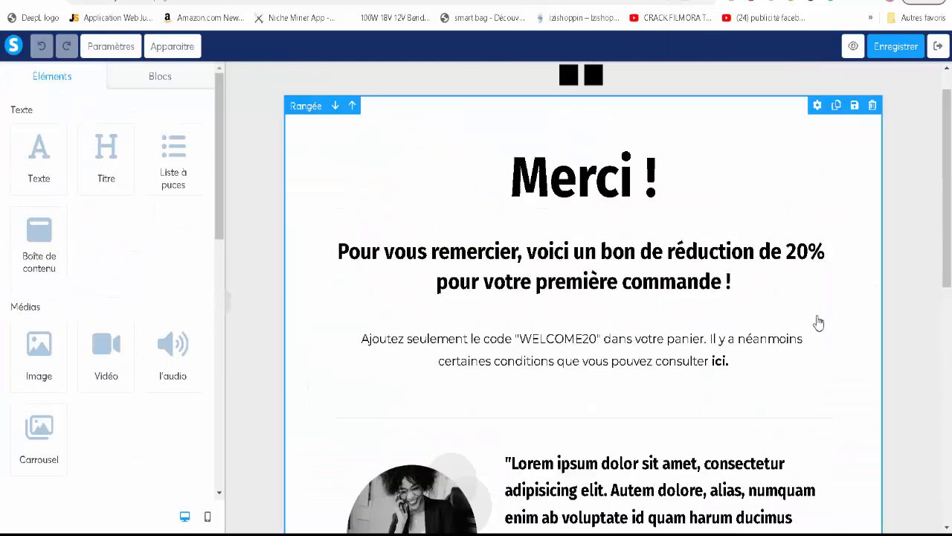
click(873, 128)
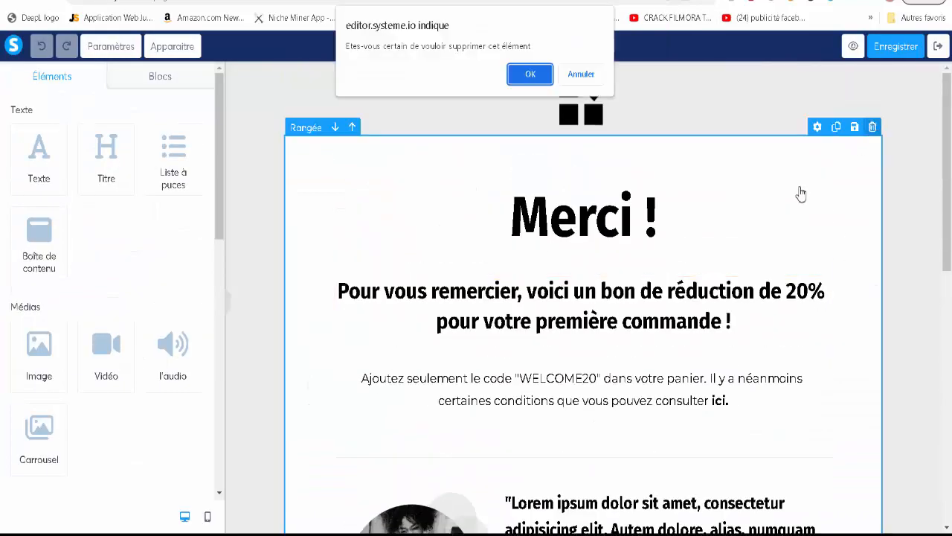
click(525, 73)
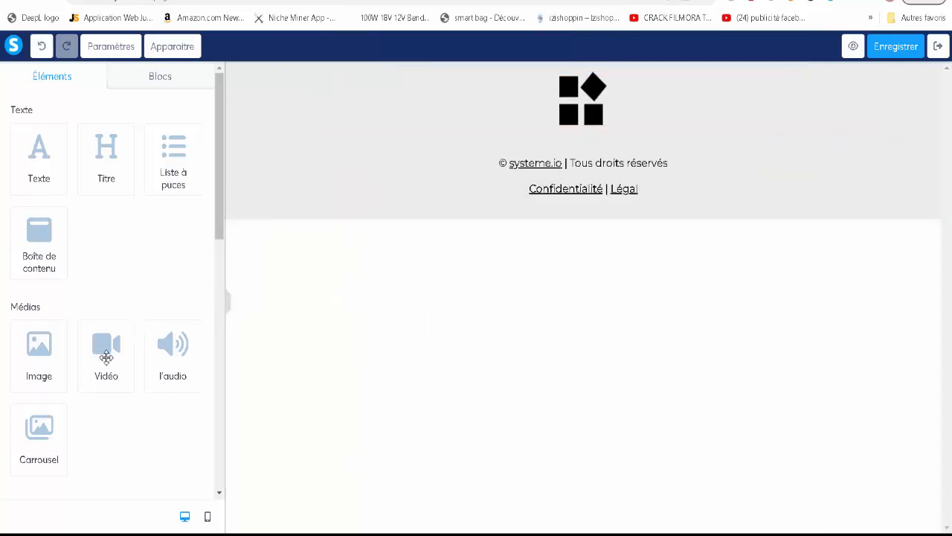
drag(105, 351, 582, 141)
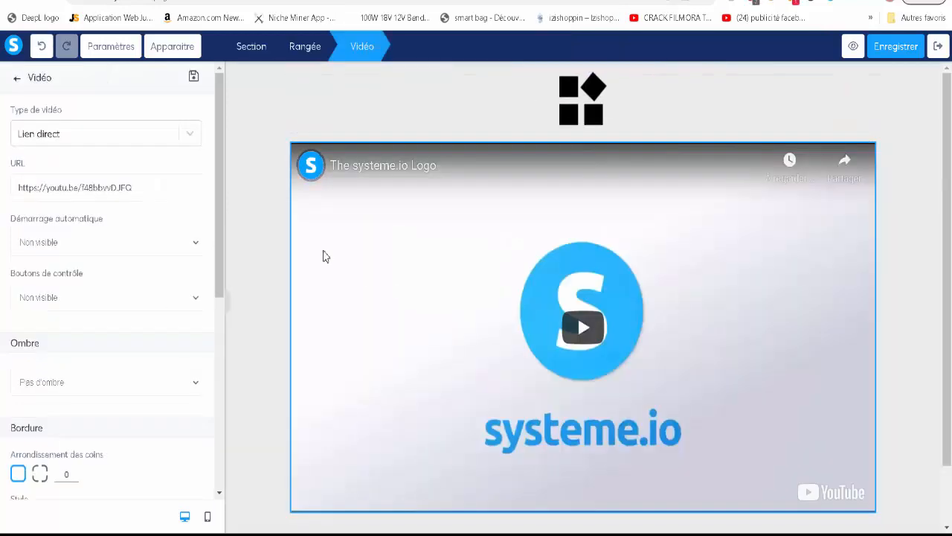
drag(142, 191, 15, 191)
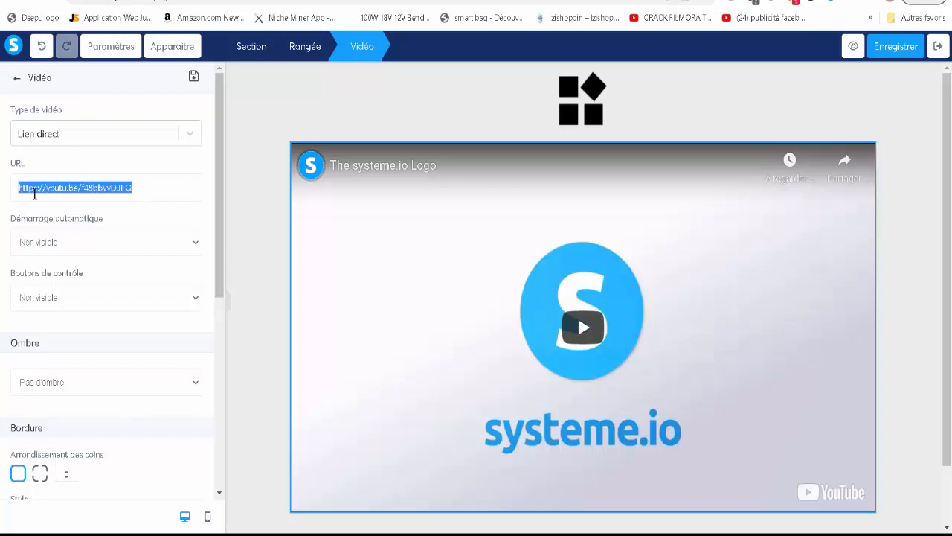
right_click(32, 191)
click(66, 259)
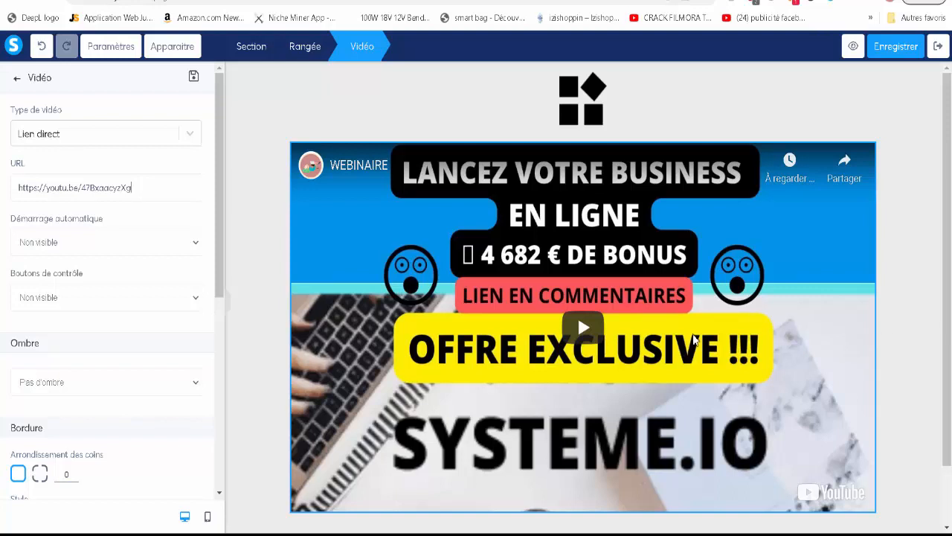
click(875, 49)
Step: Replace the copyright and legal text beneath the video with a button element
drag(947, 273, 944, 412)
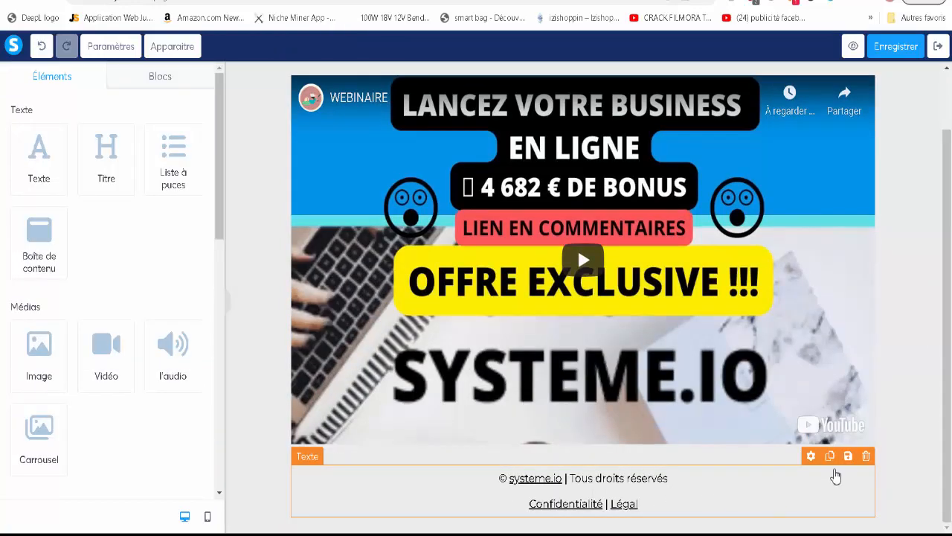
click(866, 455)
click(529, 74)
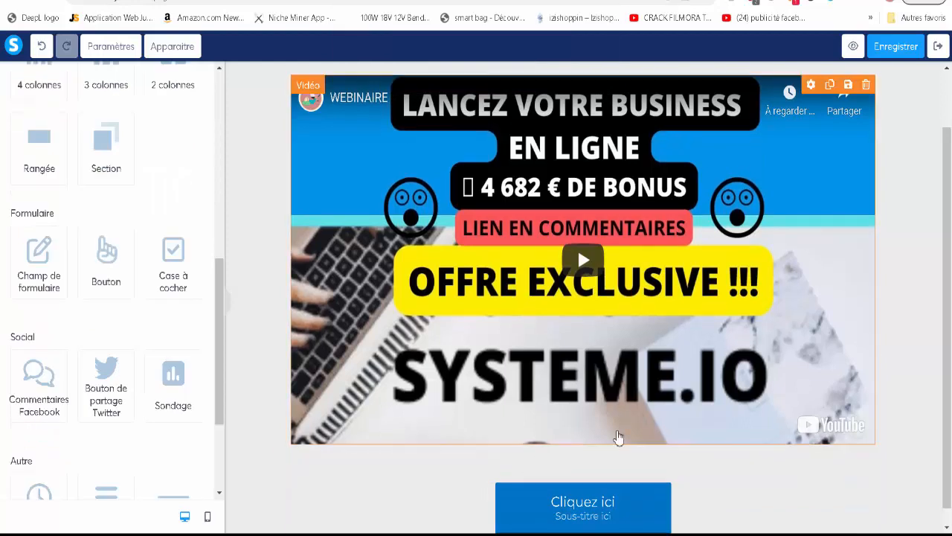
Step: Set the action of the button beneath the video to "Vers l'étape suivante dans le tunnel"
click(586, 508)
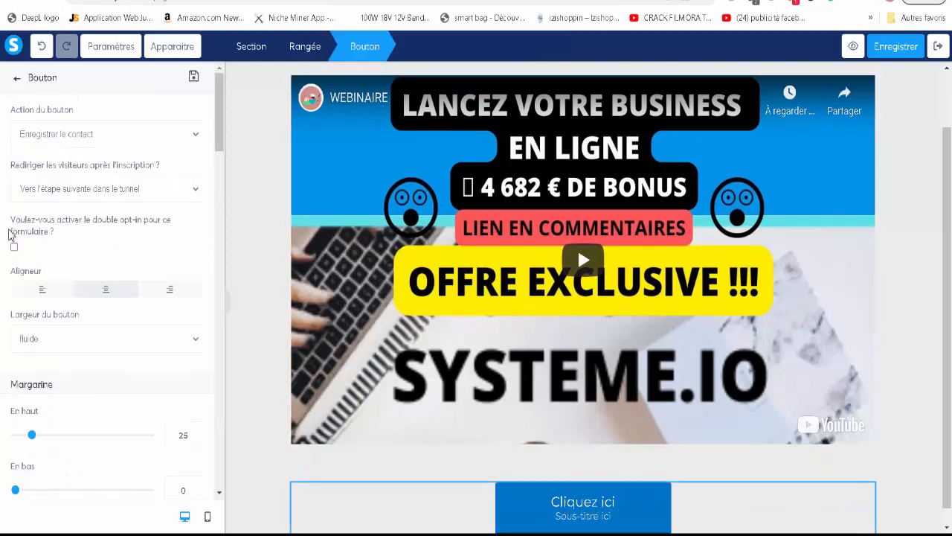
click(87, 137)
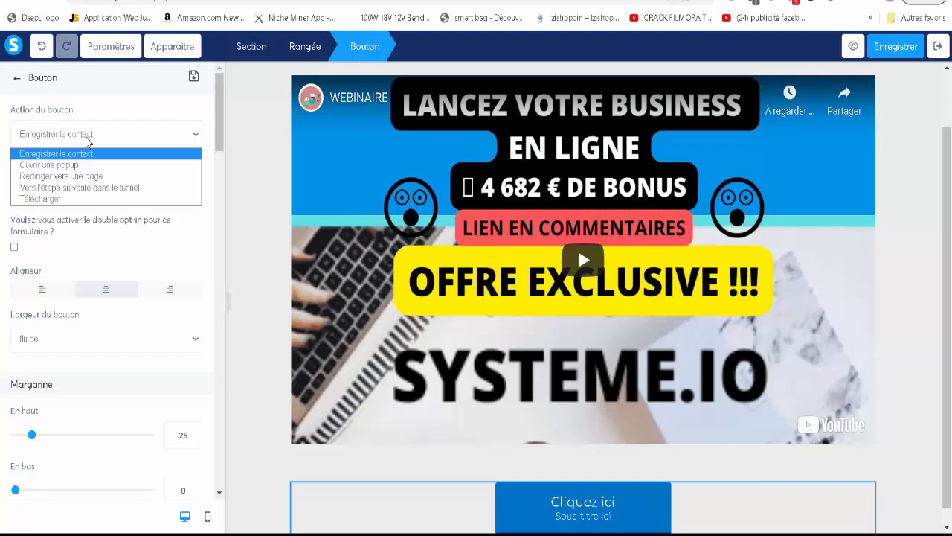
click(98, 179)
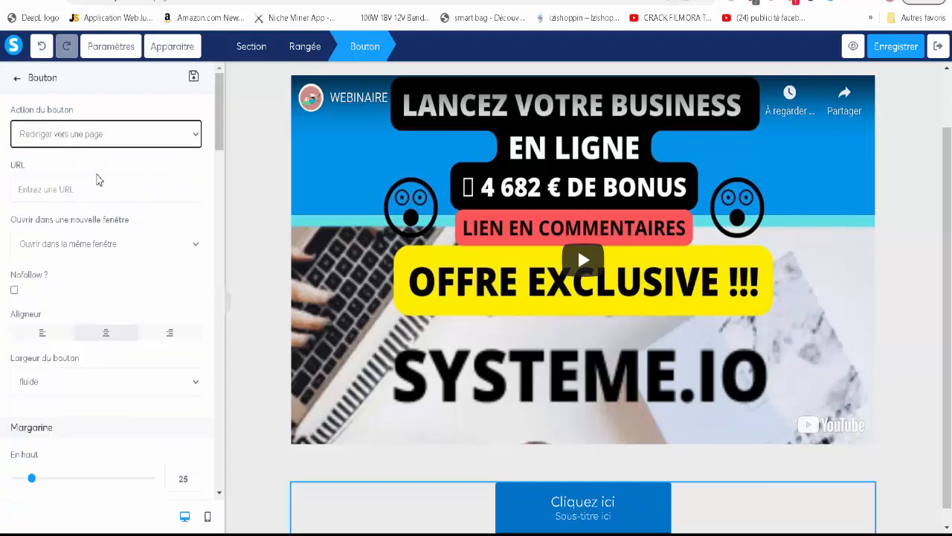
click(56, 187)
click(93, 136)
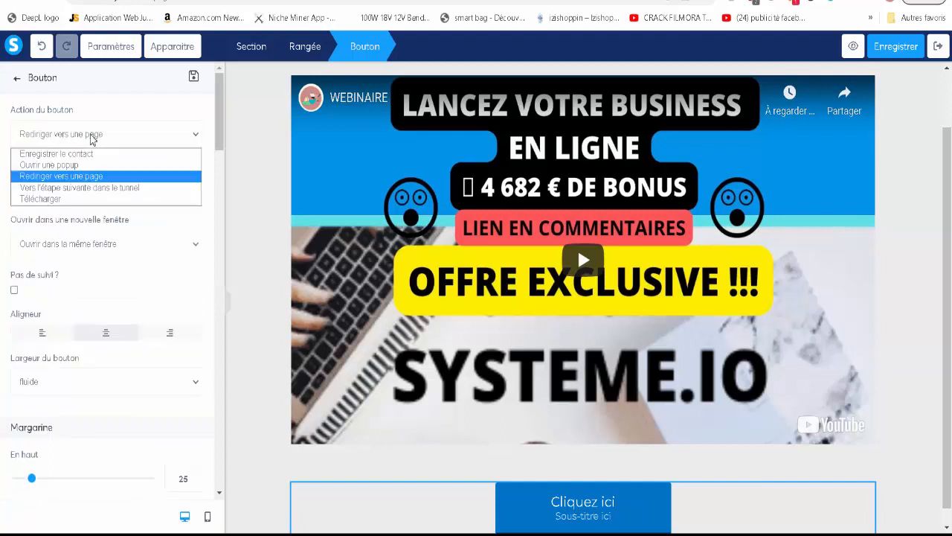
click(110, 188)
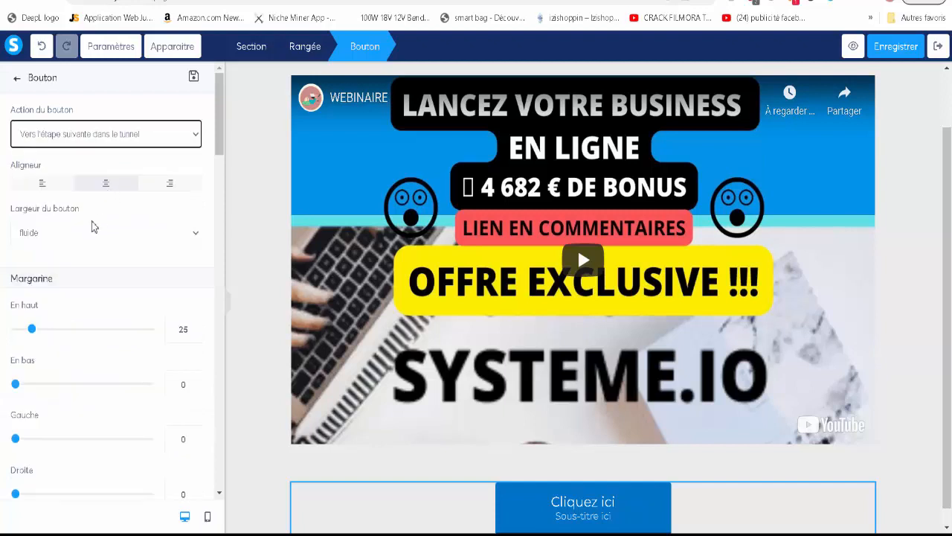
Step: Change the button's text to "REJOINDRE LE PROGRAMME"
scroll(123, 313, down, 4)
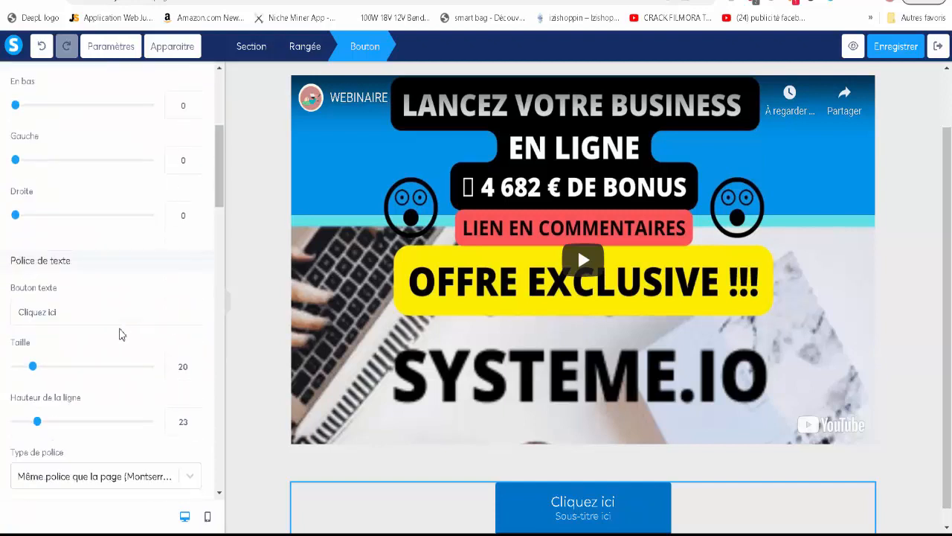
drag(63, 316, 11, 316)
text(REJOINDRE LE PROGRAMME)
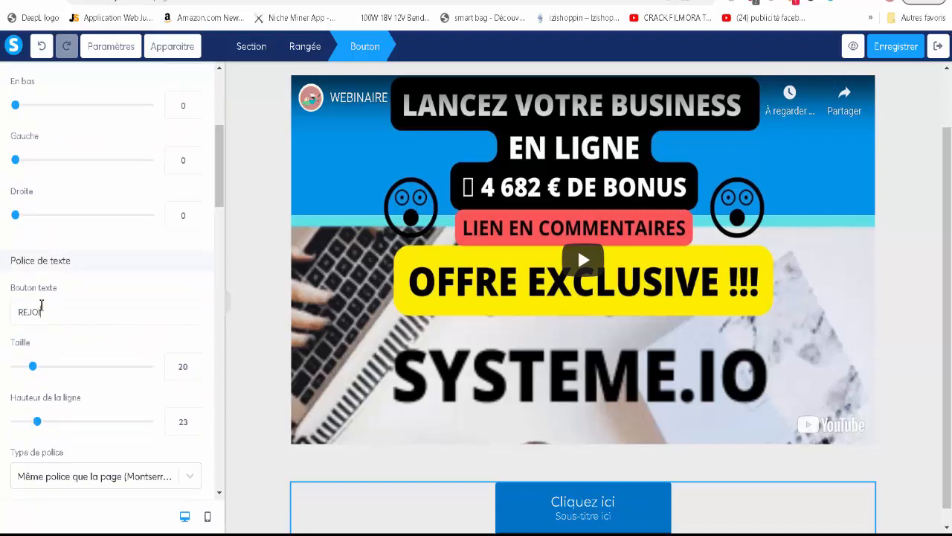
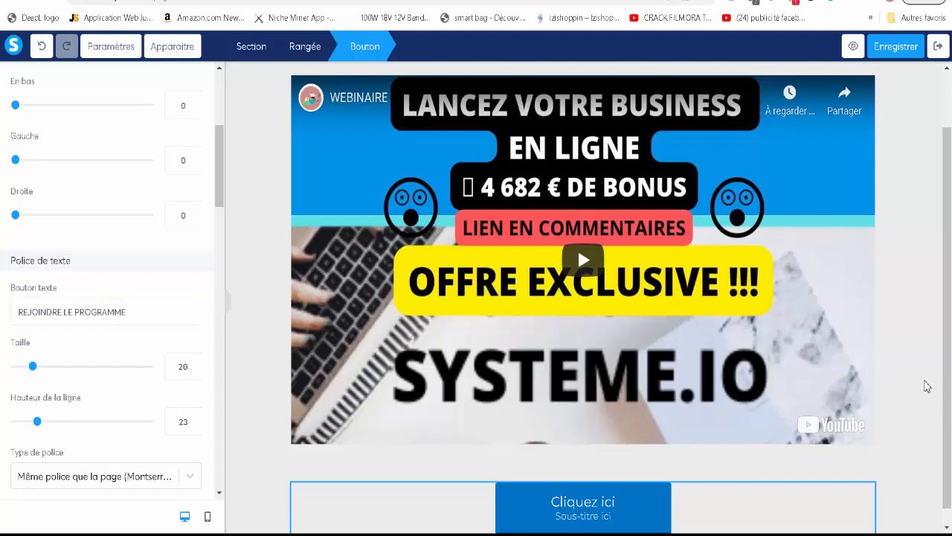
click(938, 357)
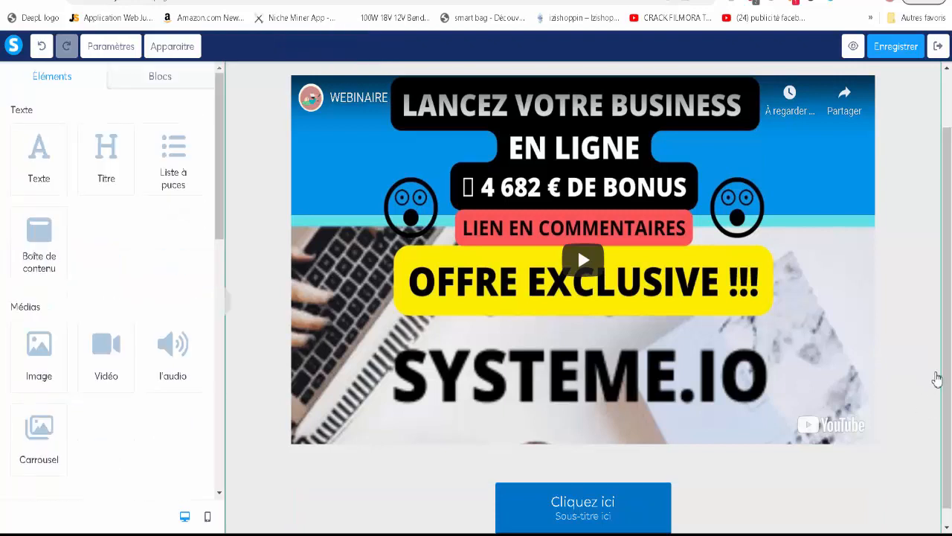
Step: Preview the live webinar page and exit the editor to the funnel's steps
scroll(949, 375, down, 1)
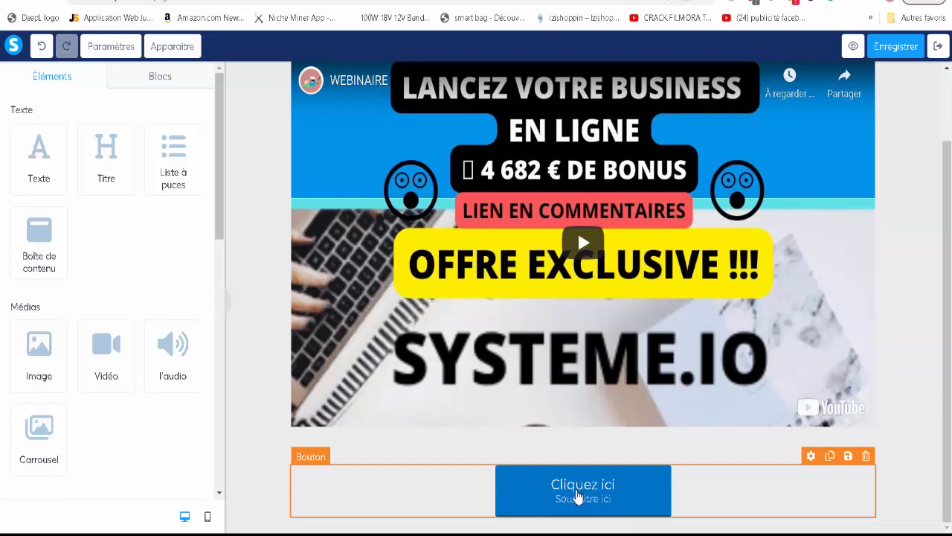
click(578, 495)
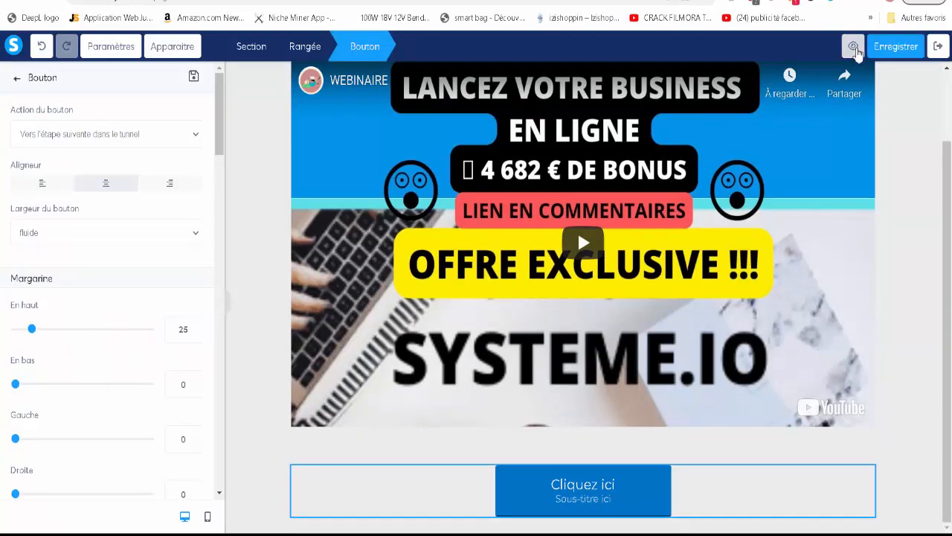
click(853, 47)
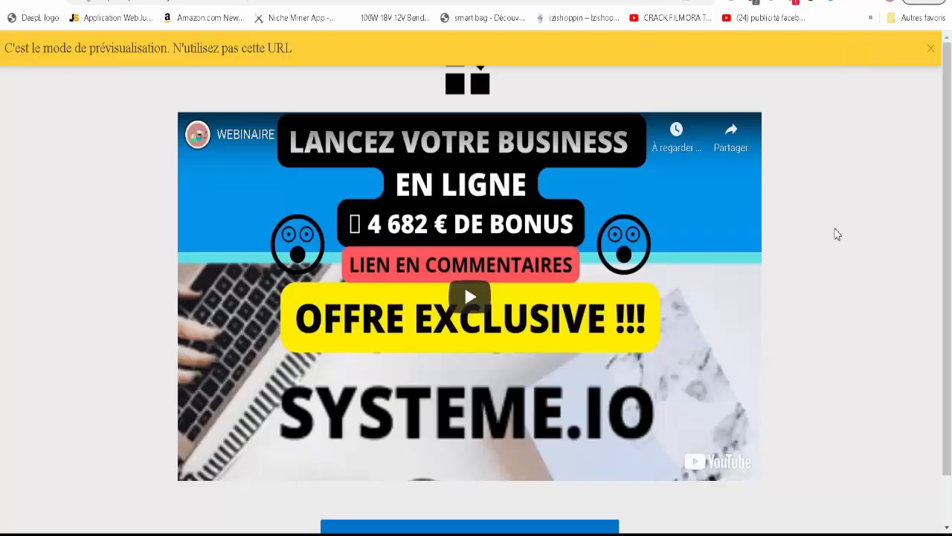
click(939, 53)
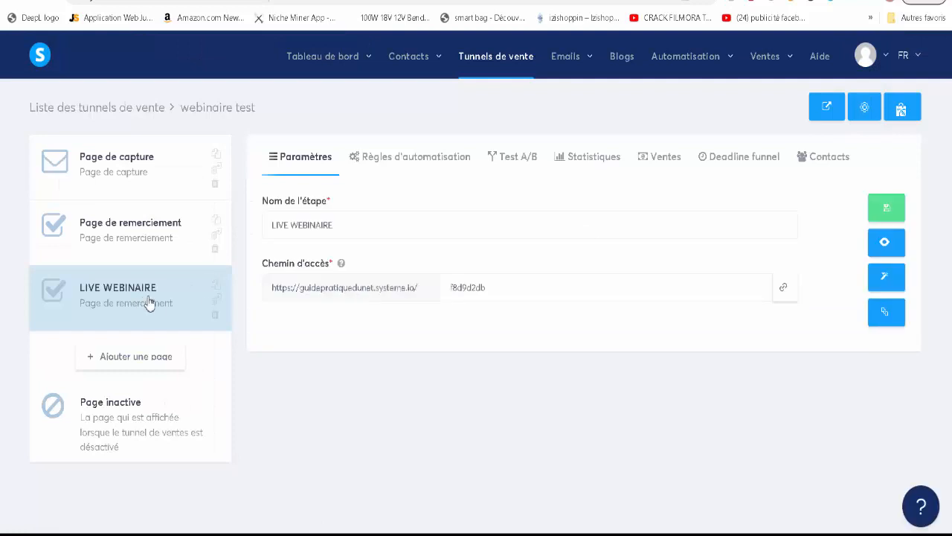
Step: Add a funnel page named "PROPOSITION DE FORMATION" of type "Page de paiement" and save it
click(143, 362)
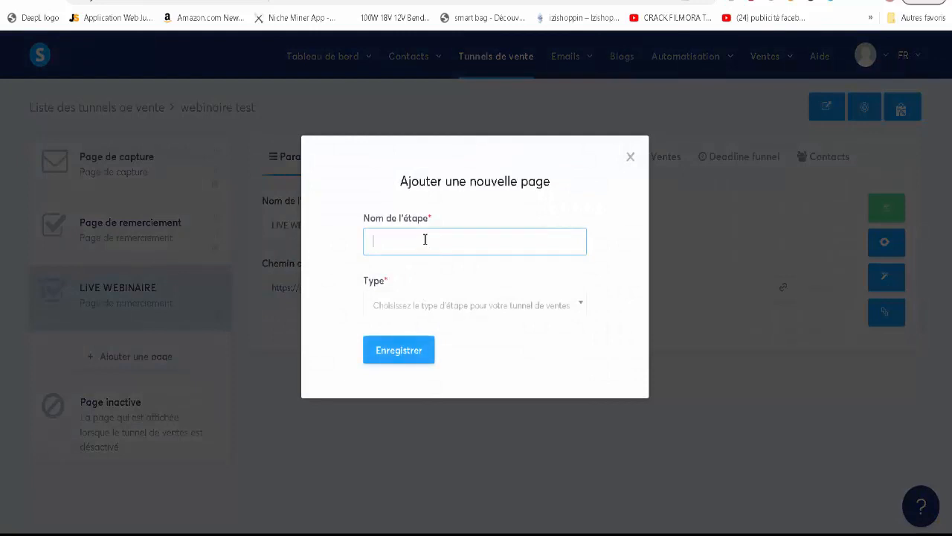
click(427, 244)
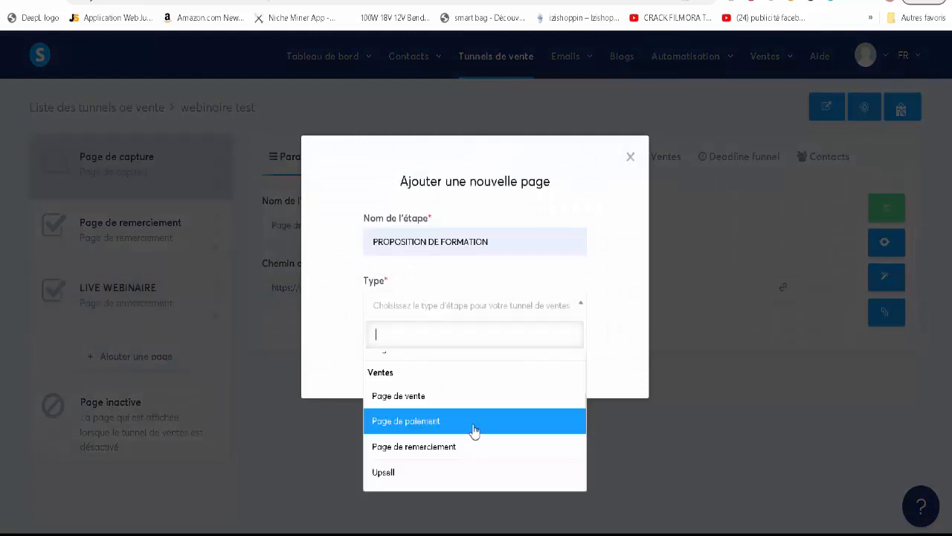
click(473, 423)
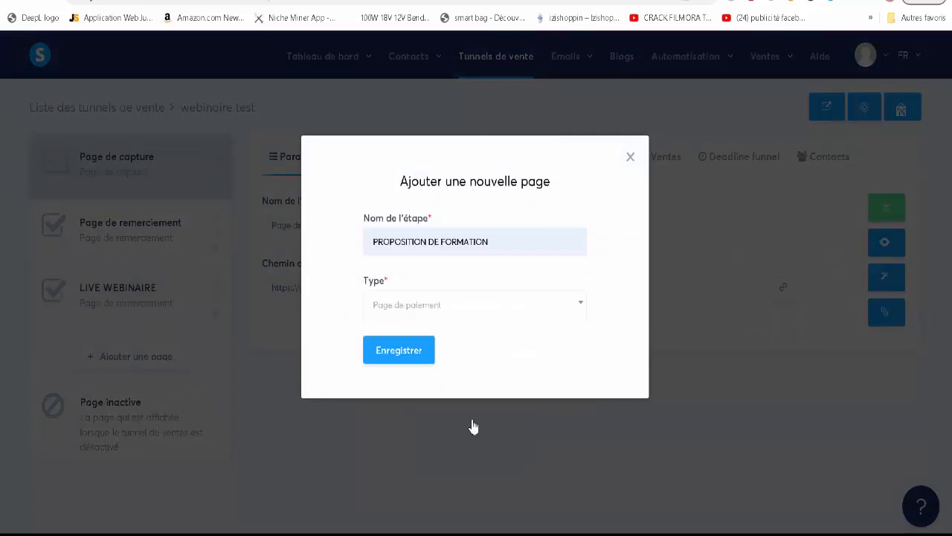
click(388, 360)
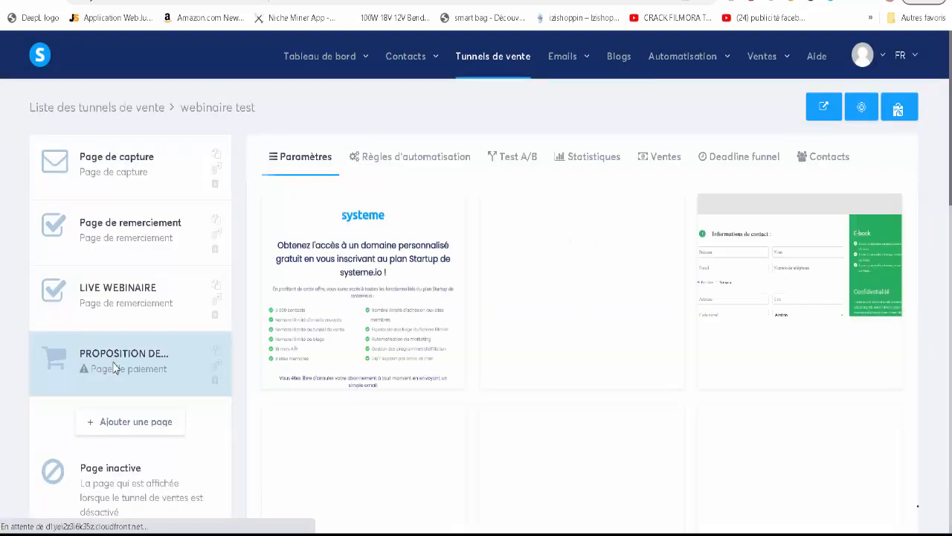
Step: Select the payment page template showing a businesswoman beside a two-step order form
scroll(627, 378, down, 5)
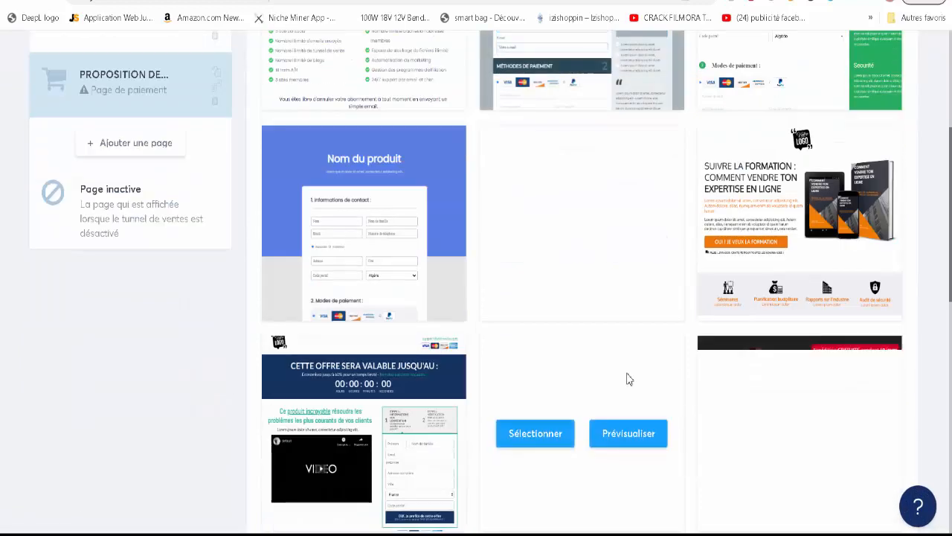
scroll(627, 378, down, 3)
scroll(627, 378, down, 4)
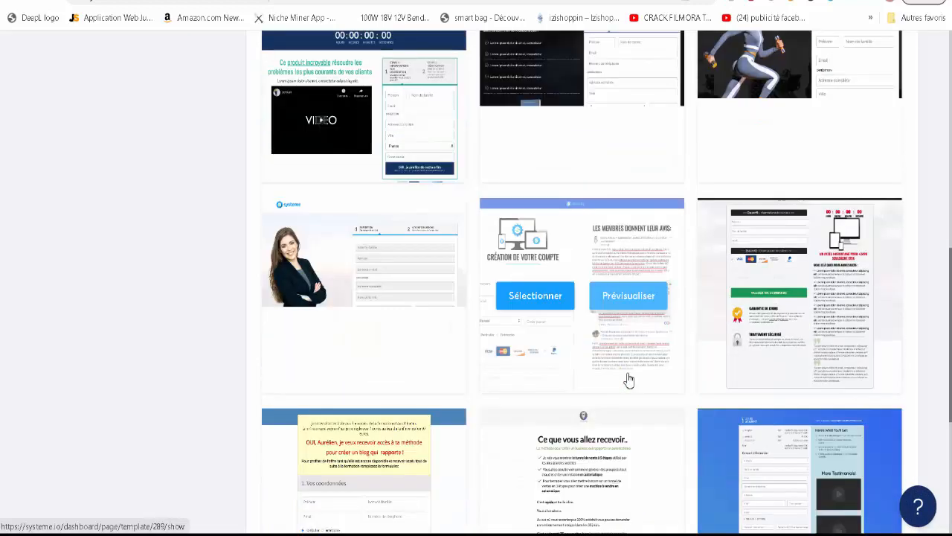
scroll(627, 378, down, 2)
scroll(627, 378, up, 6)
scroll(627, 378, down, 5)
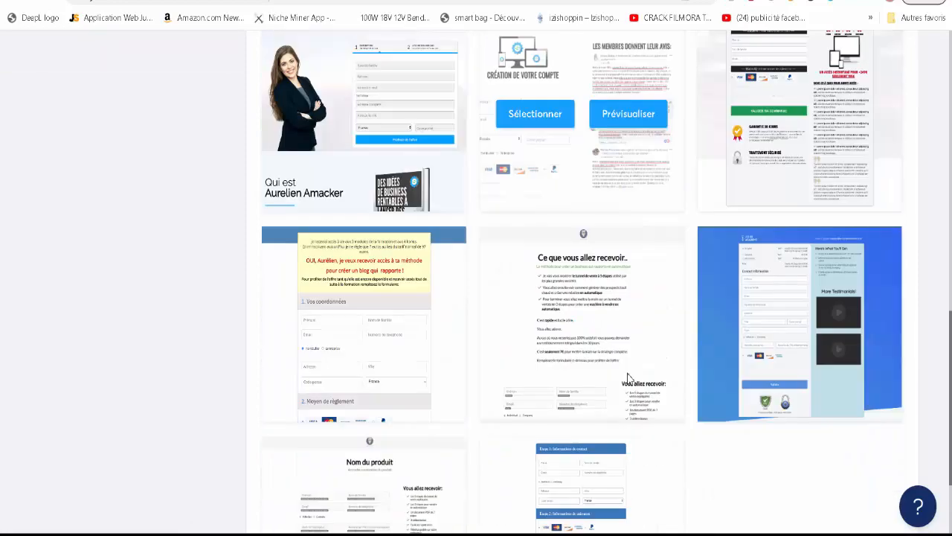
scroll(627, 378, up, 5)
scroll(131, 387, down, 1)
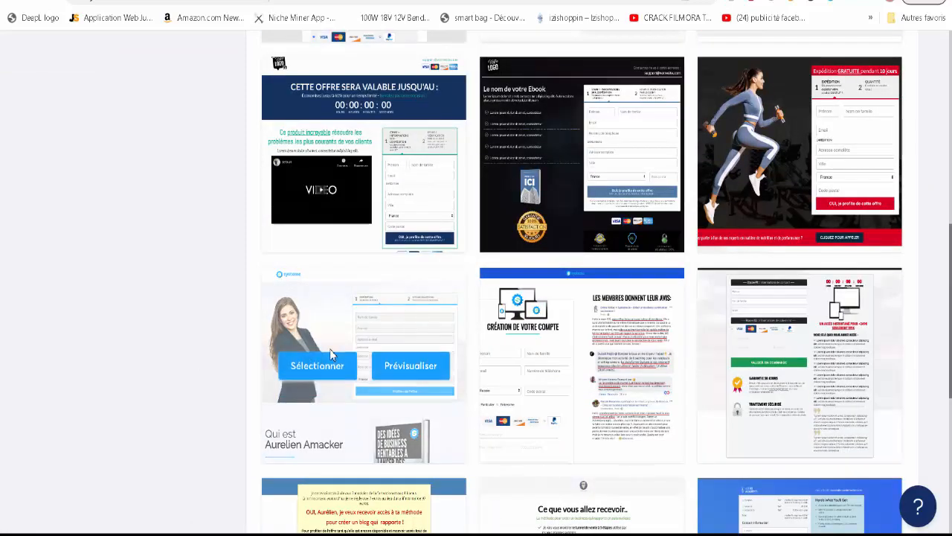
click(328, 363)
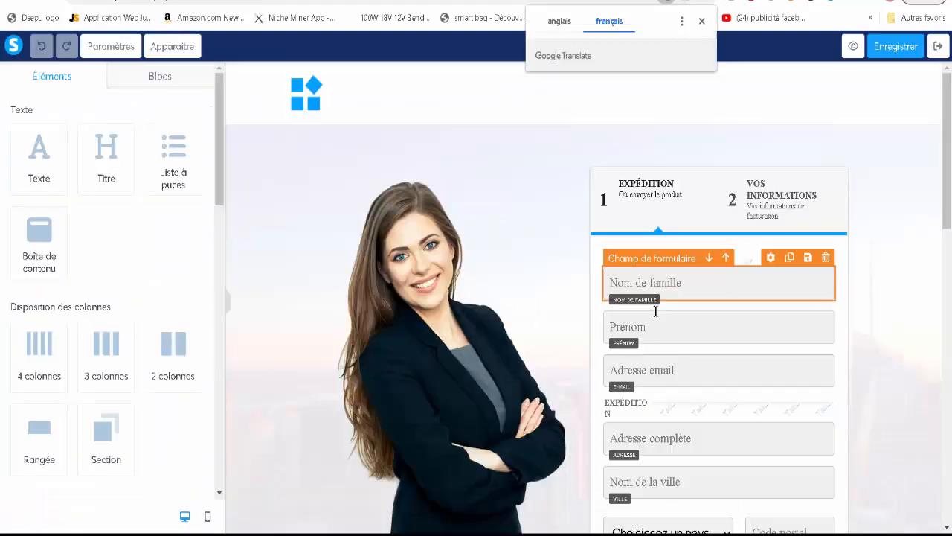
Step: Examine the payment template's portrait, order form, book section, testimonial and footer
click(420, 327)
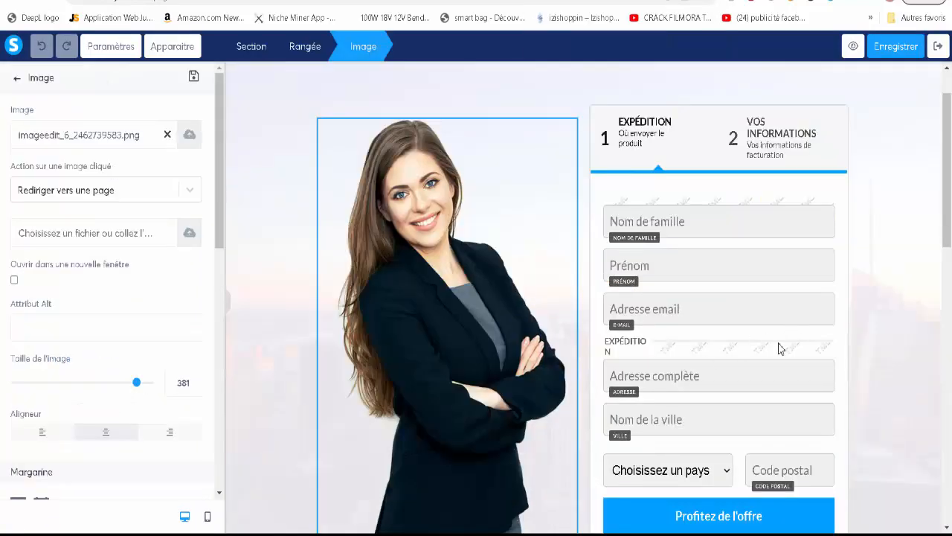
scroll(779, 348, down, 5)
scroll(814, 372, down, 2)
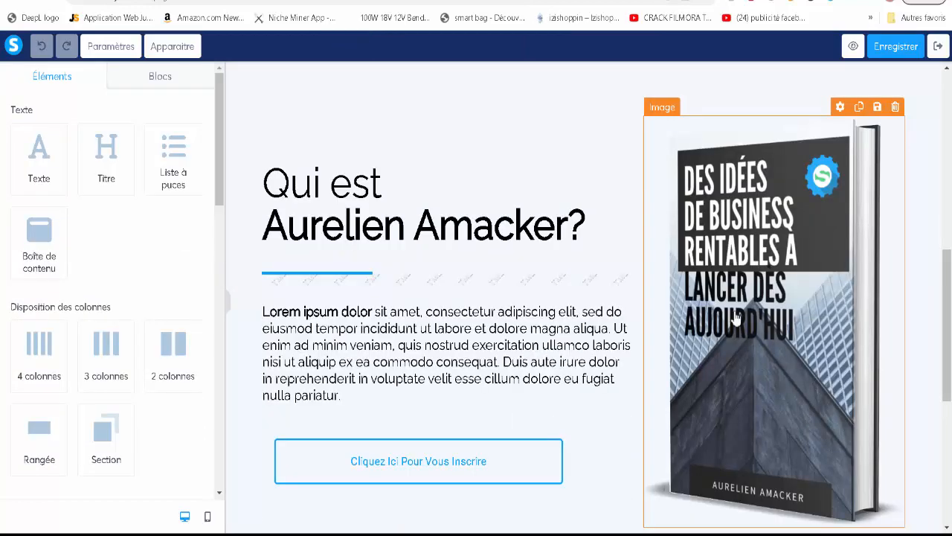
scroll(588, 404, down, 5)
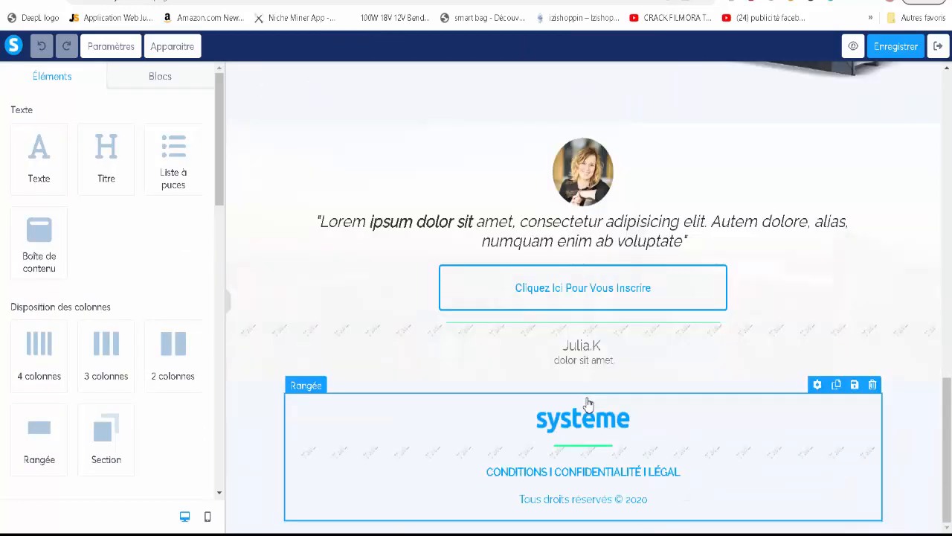
Step: Save the payment page design and exit the editor to the funnel's steps
scroll(588, 404, up, 12)
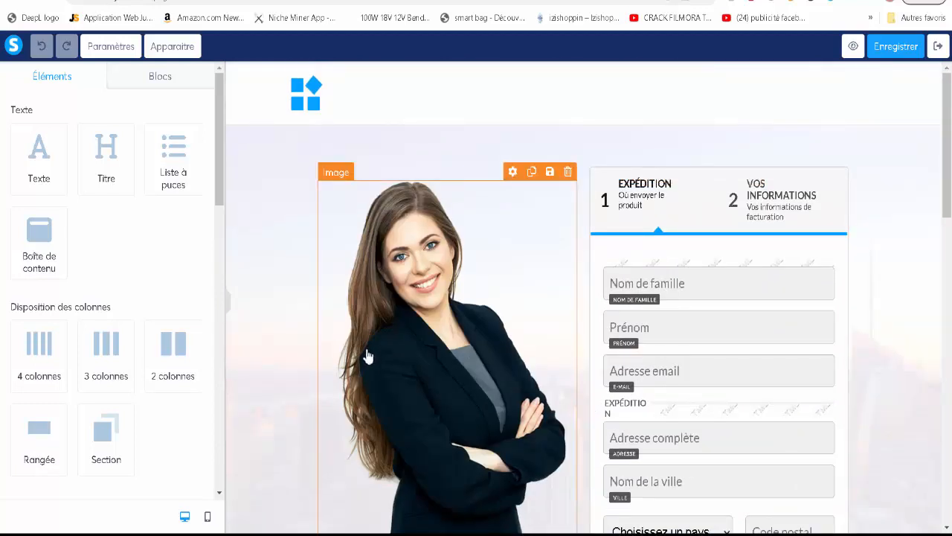
click(586, 94)
click(586, 93)
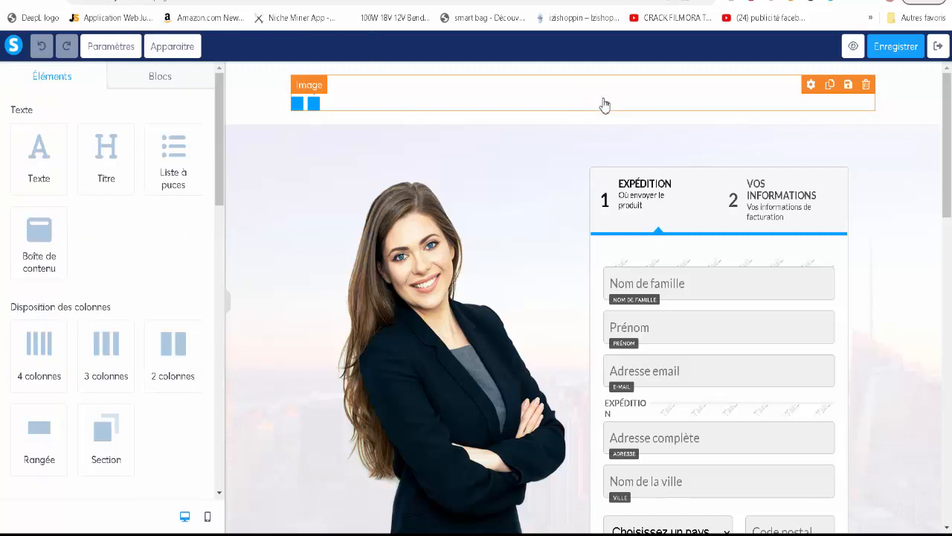
click(893, 52)
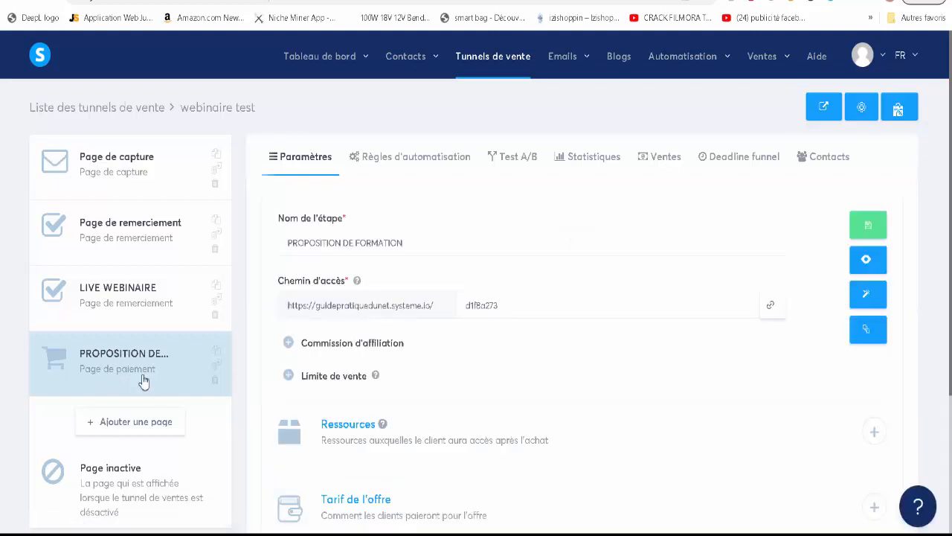
Step: Add a funnel page named "MERCI" of type "Page de remerciement" and save it
click(148, 423)
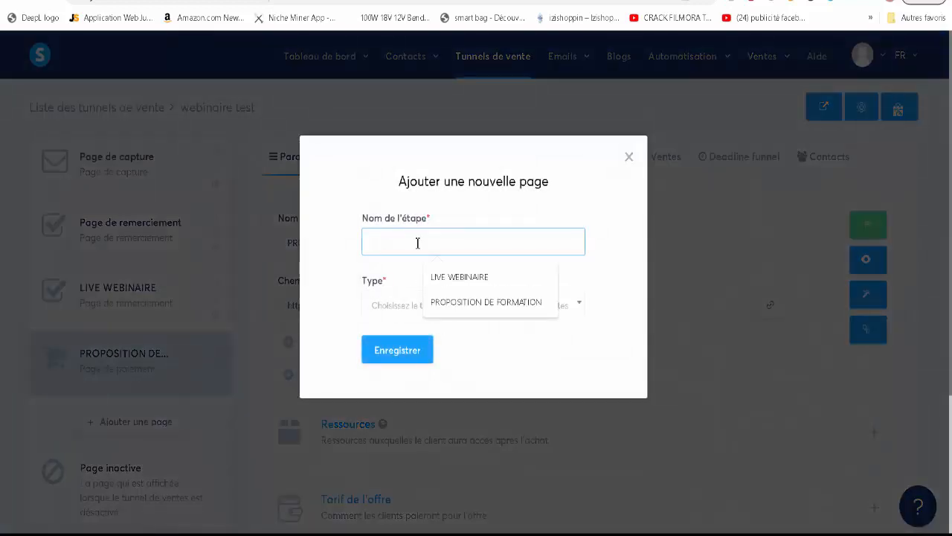
text(MERCI)
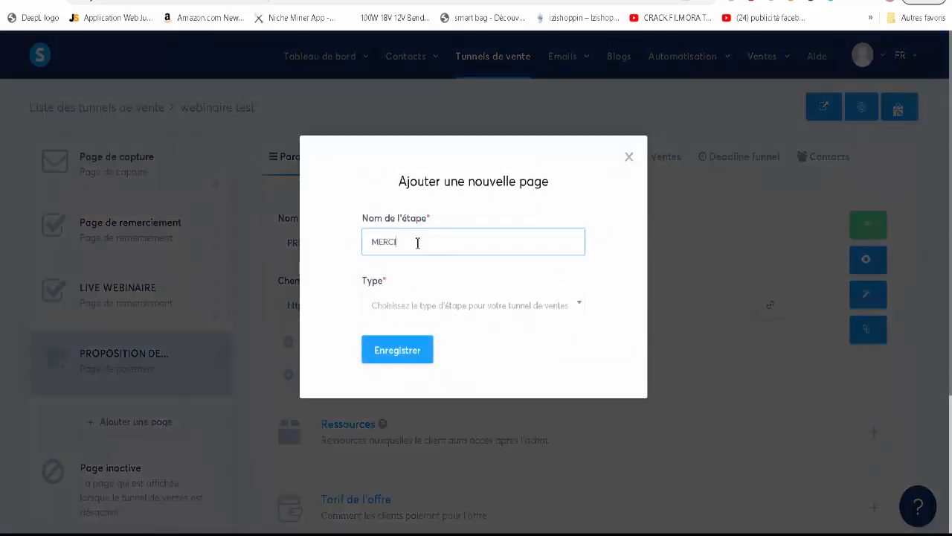
click(457, 305)
click(469, 447)
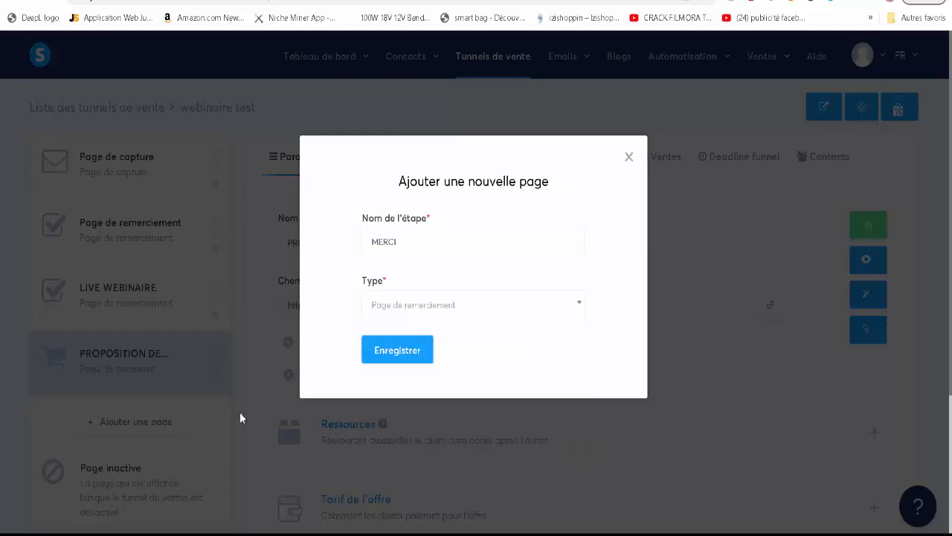
click(389, 360)
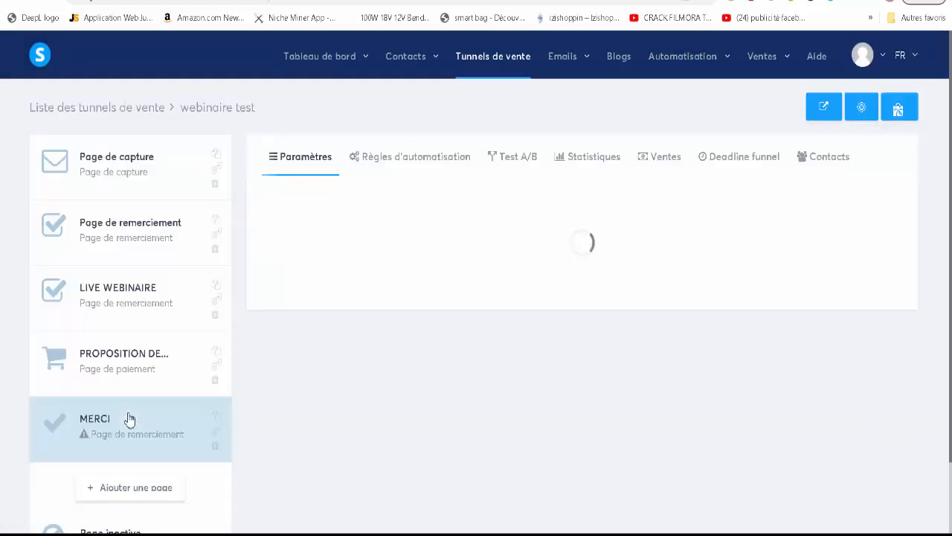
Step: Review the automation actions offered for a "Nouvelle vente" trigger on the PROPOSITION DE FORMATION page
click(125, 364)
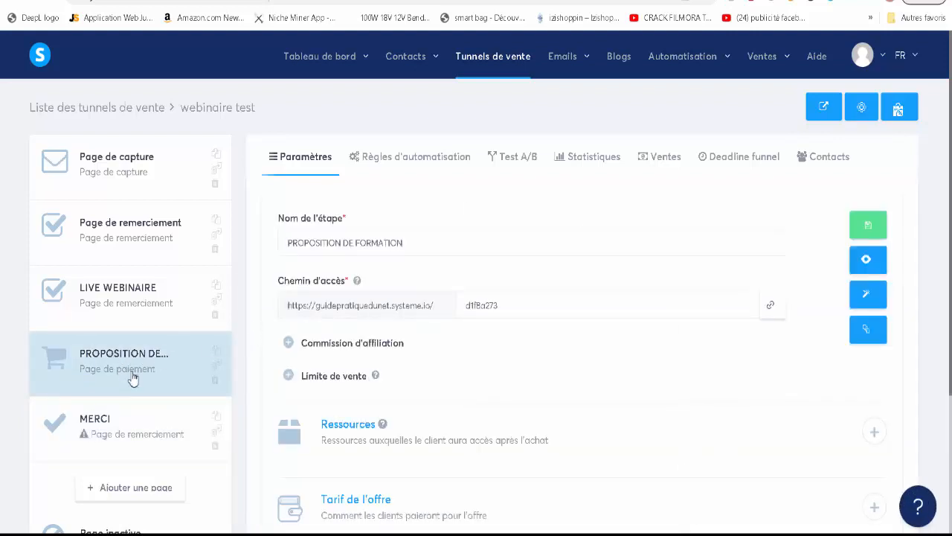
click(416, 165)
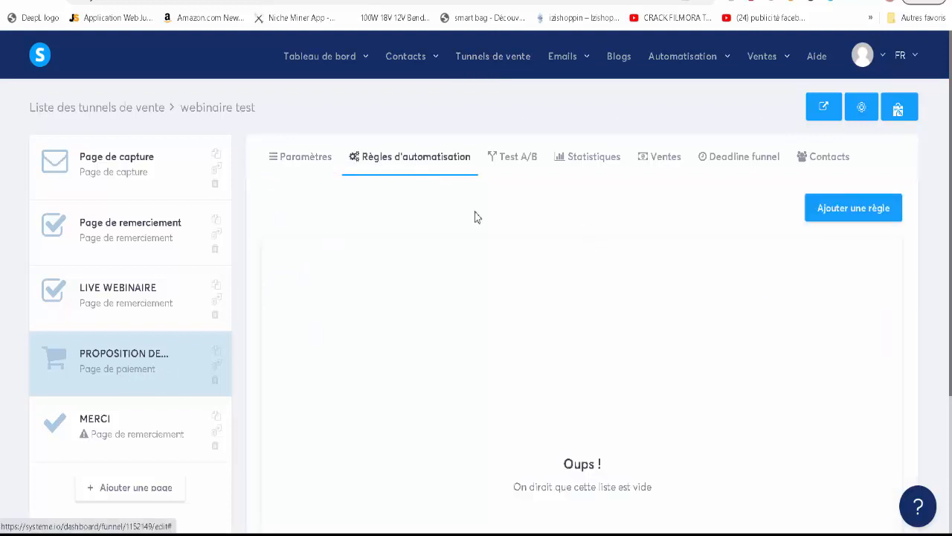
click(857, 210)
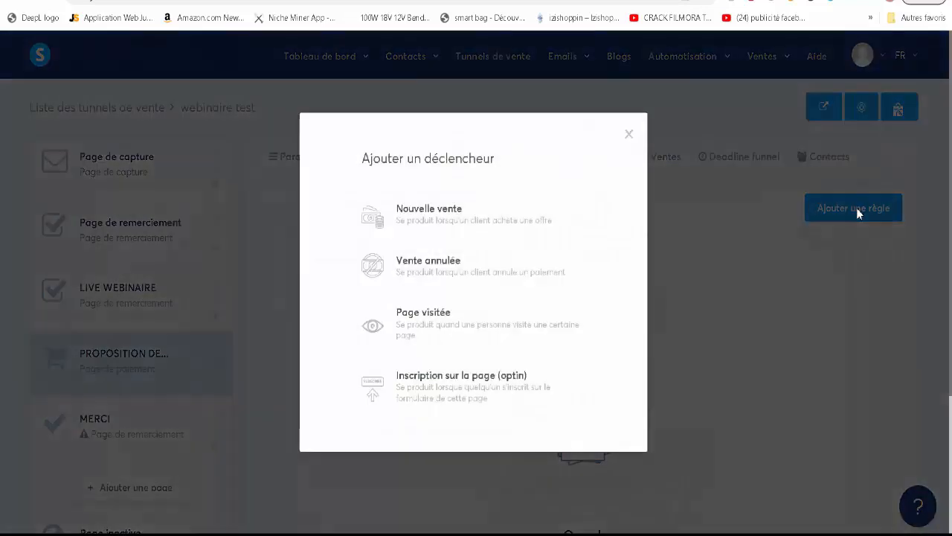
click(460, 216)
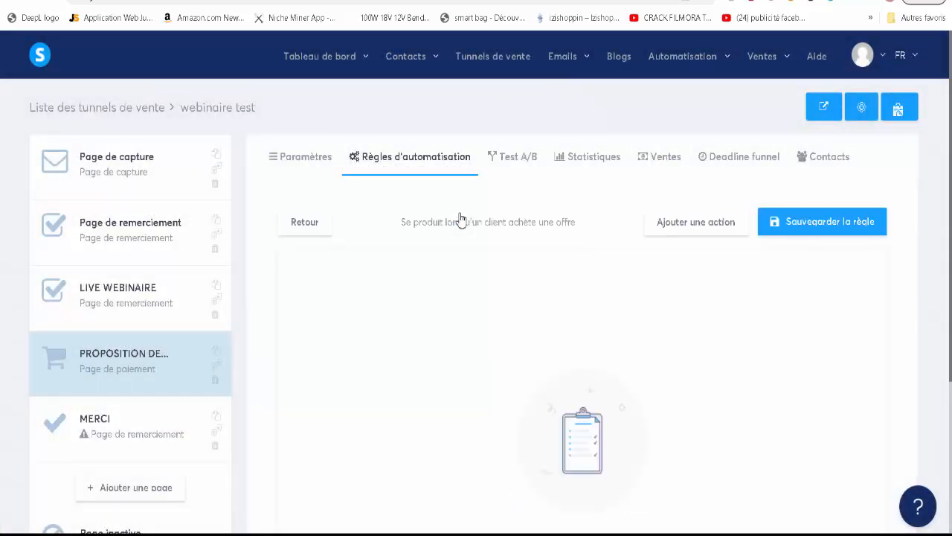
click(669, 227)
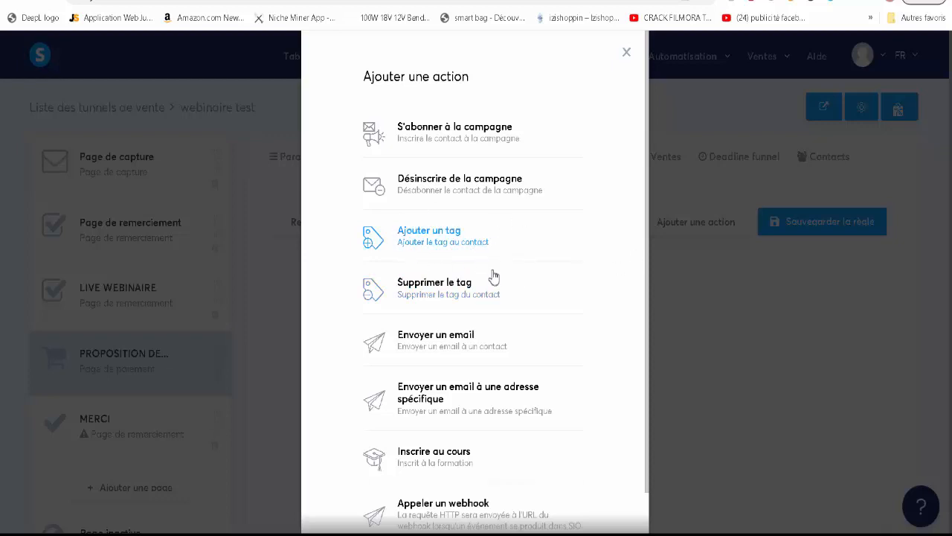
click(627, 54)
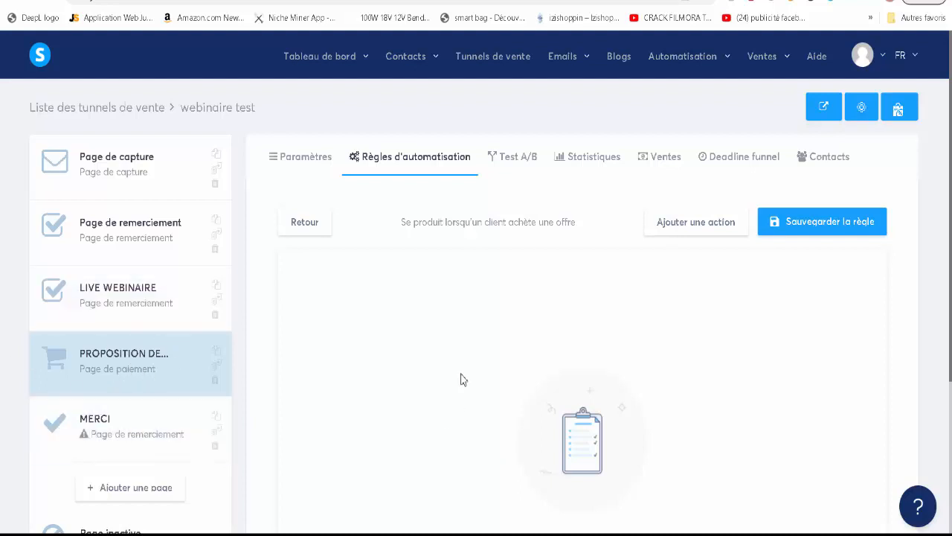
Step: Save the PROPOSITION DE FORMATION funnel step from its settings
click(144, 365)
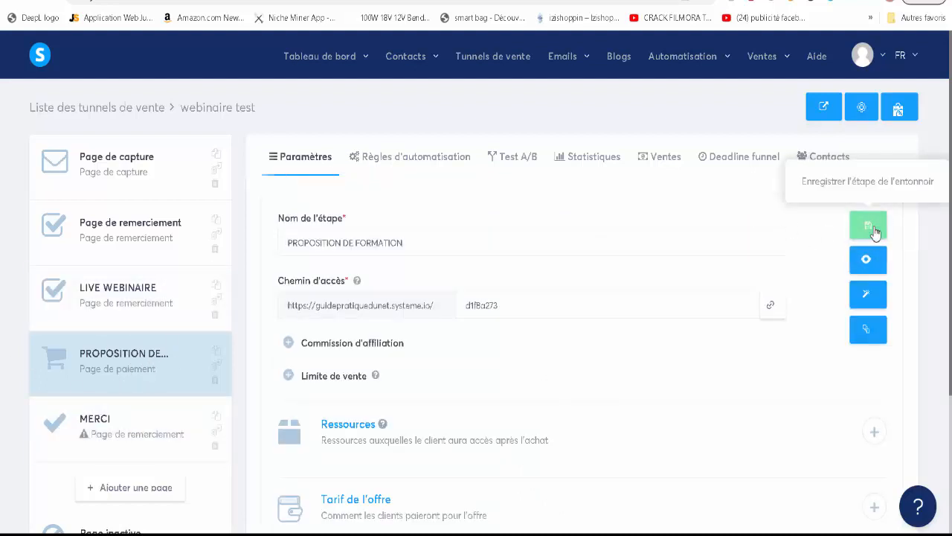
click(874, 233)
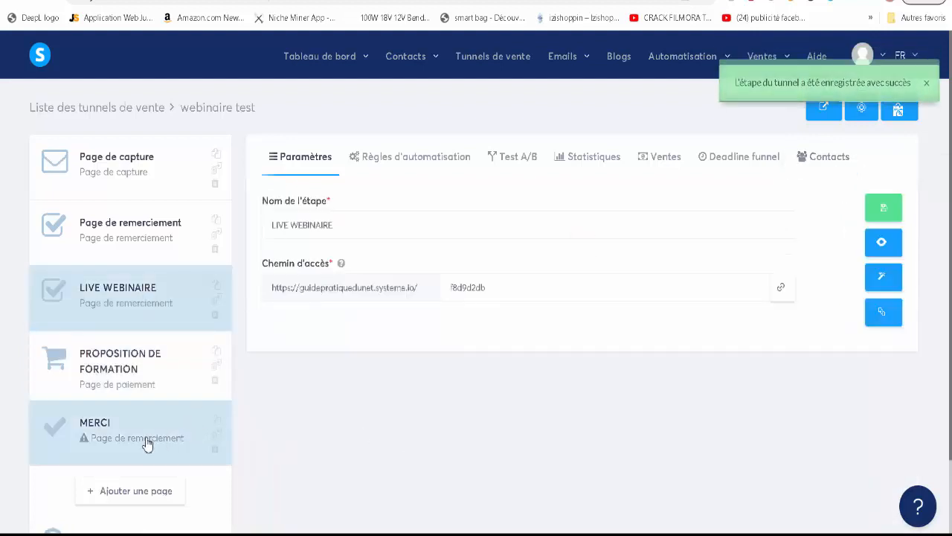
click(145, 439)
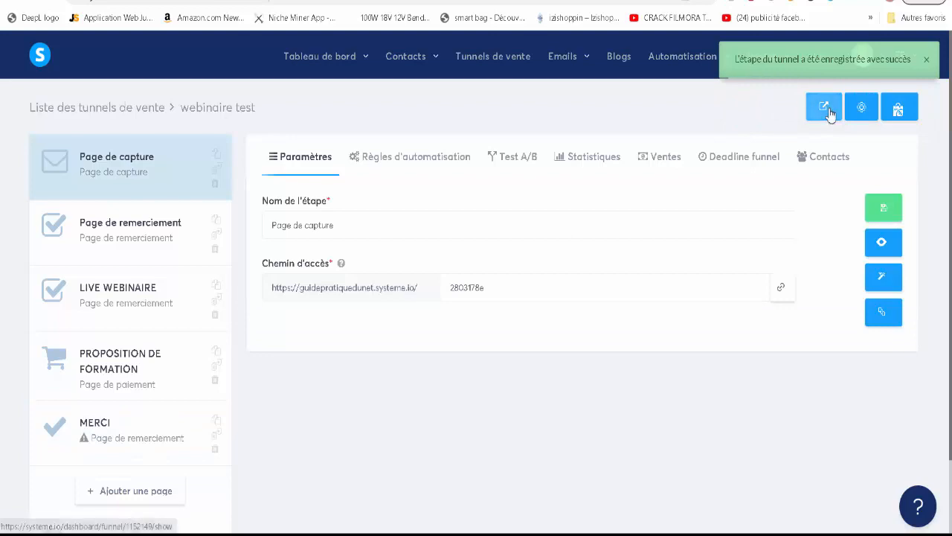
Step: Preview the funnel's live capture page, checking its headline, registration form and lower sections
click(831, 114)
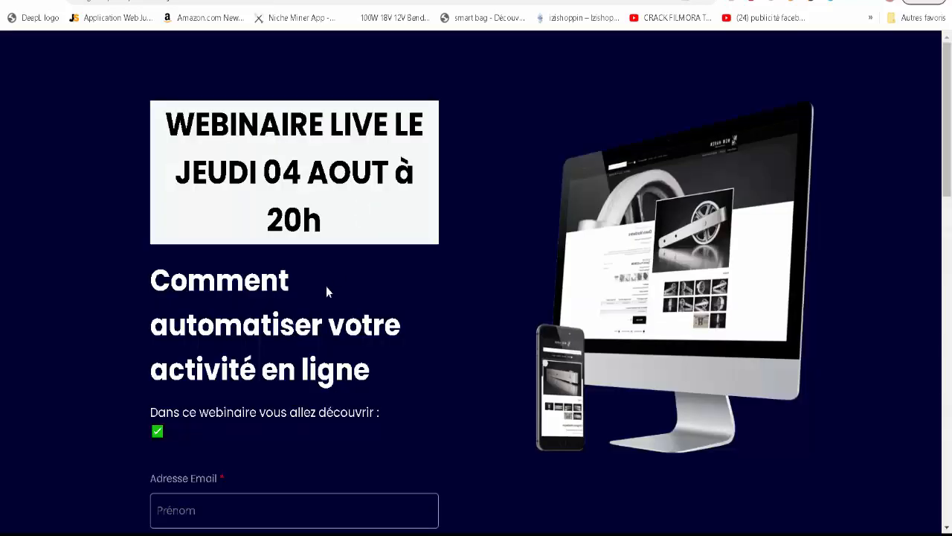
scroll(326, 286, down, 1)
scroll(327, 292, down, 2)
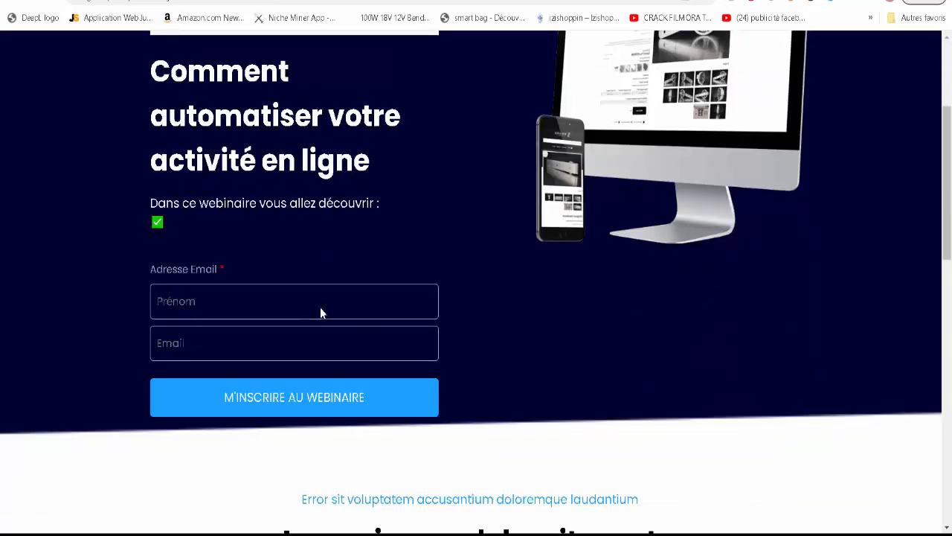
click(186, 301)
click(195, 341)
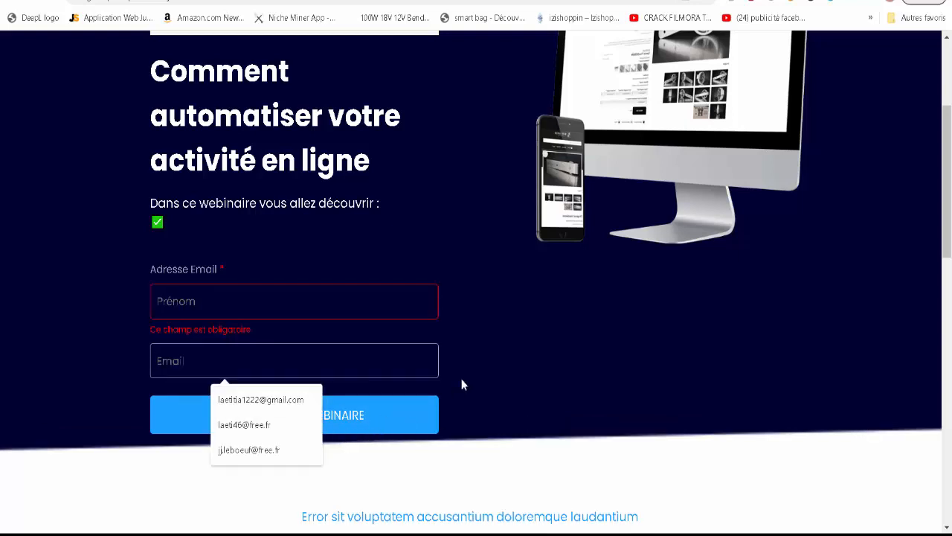
scroll(461, 383, down, 2)
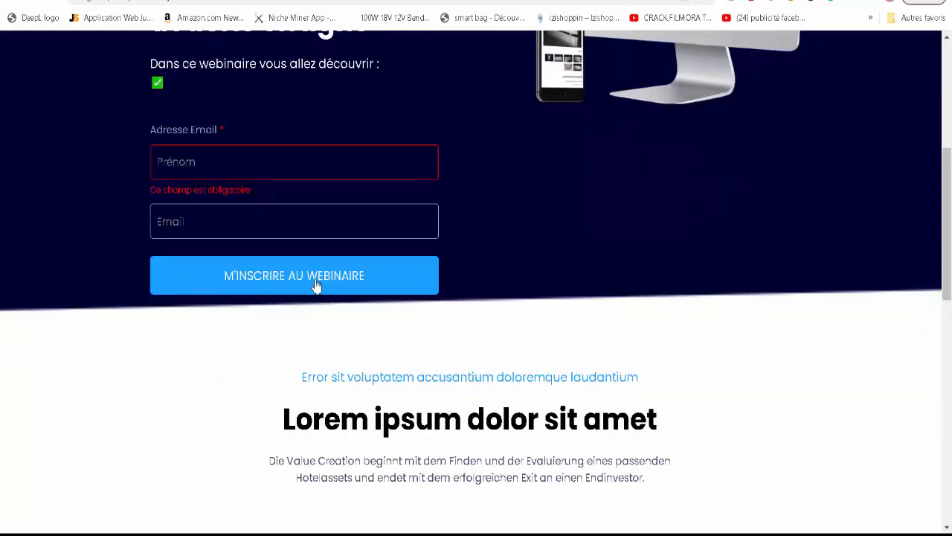
scroll(315, 283, down, 1)
scroll(316, 285, down, 9)
scroll(316, 285, up, 13)
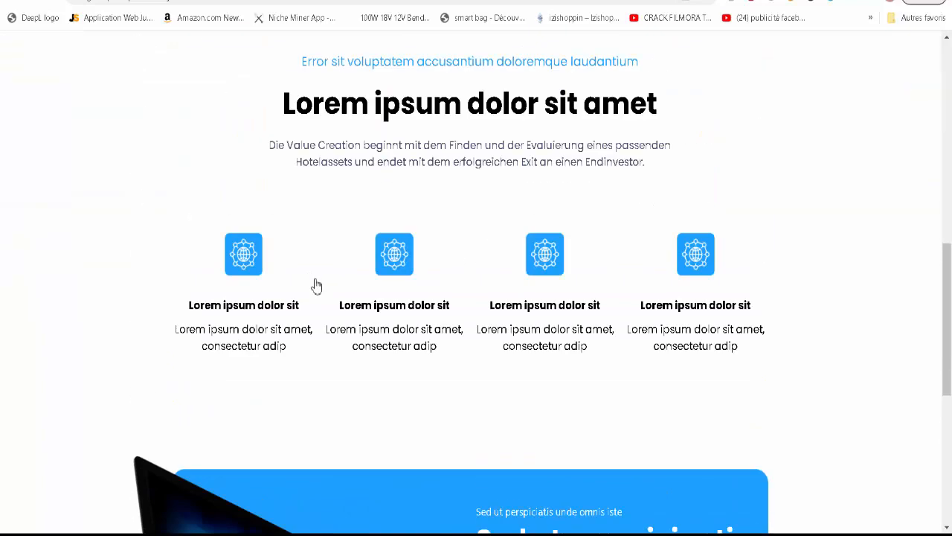
scroll(314, 284, up, 2)
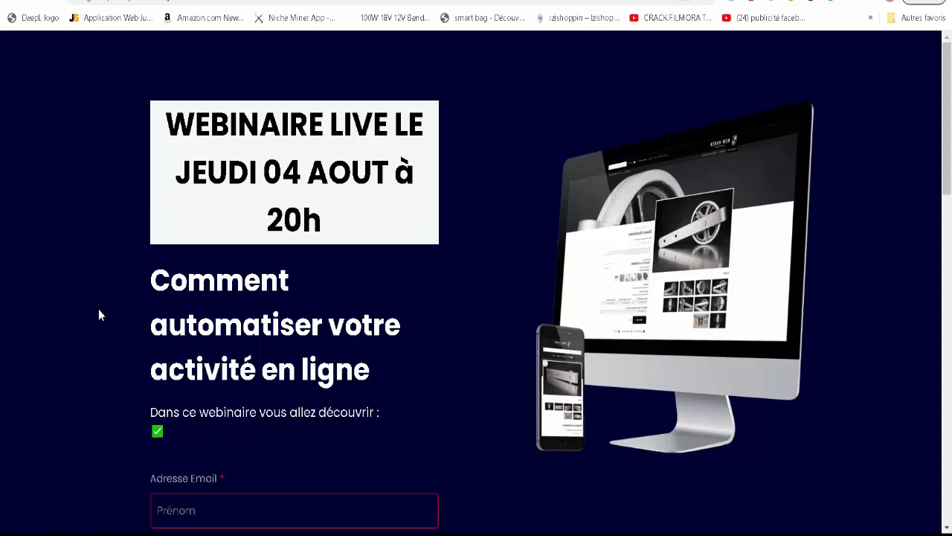
scroll(416, 433, down, 1)
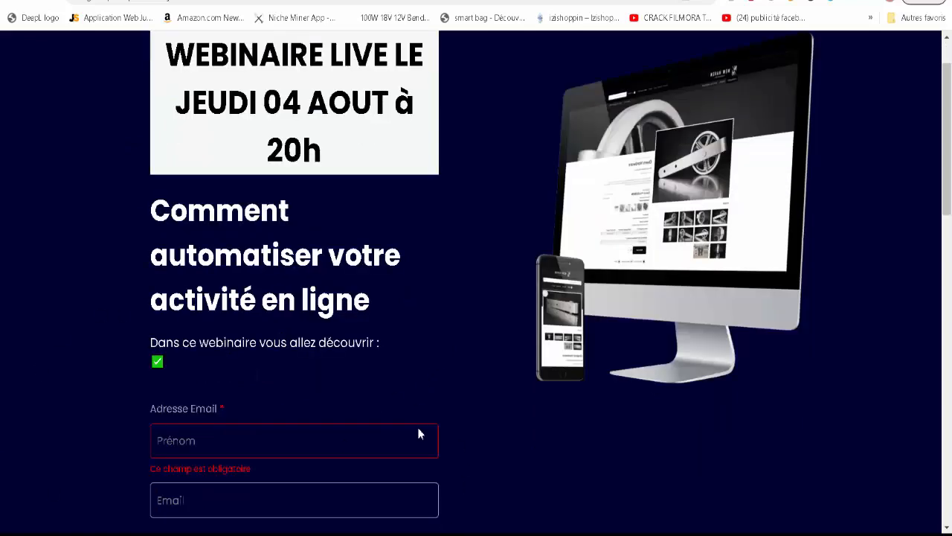
Step: View the email steps of the "weninaire test" campaign and return to the funnel
click(21, 1)
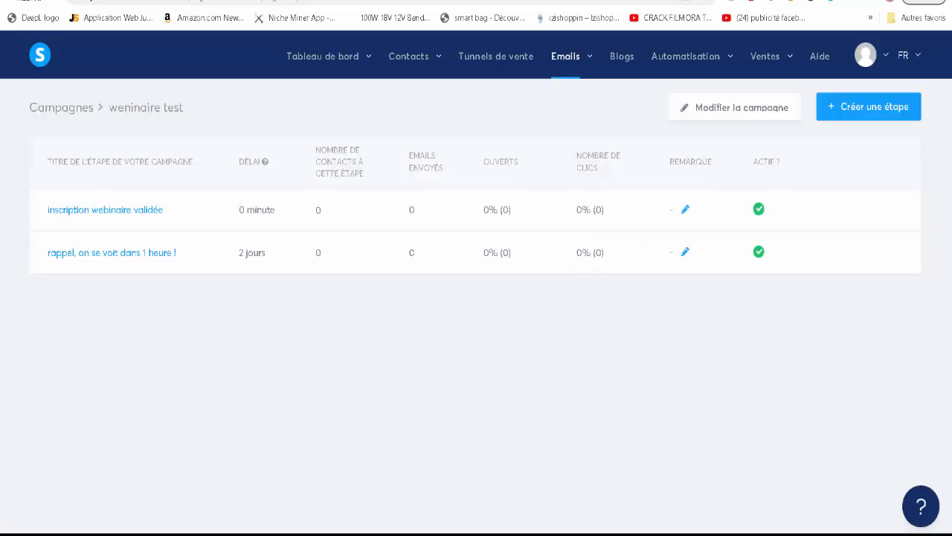
click(21, 0)
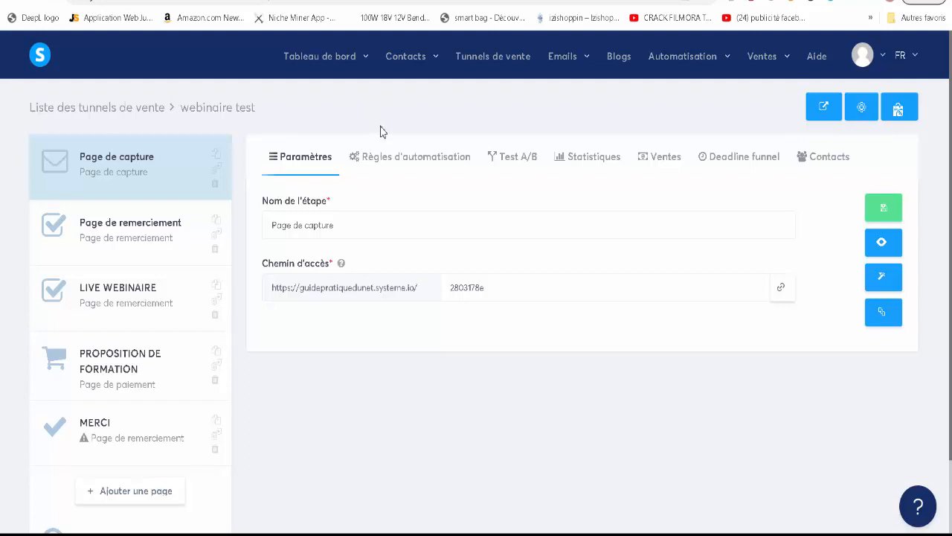
Step: Copy the capture page's link and open it in a new browser tab
click(781, 290)
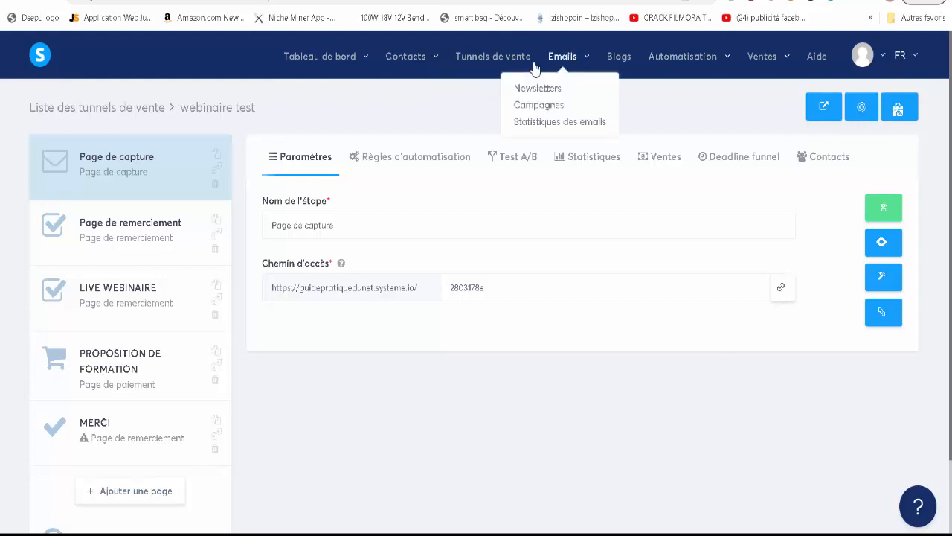
mouse_move(559, 59)
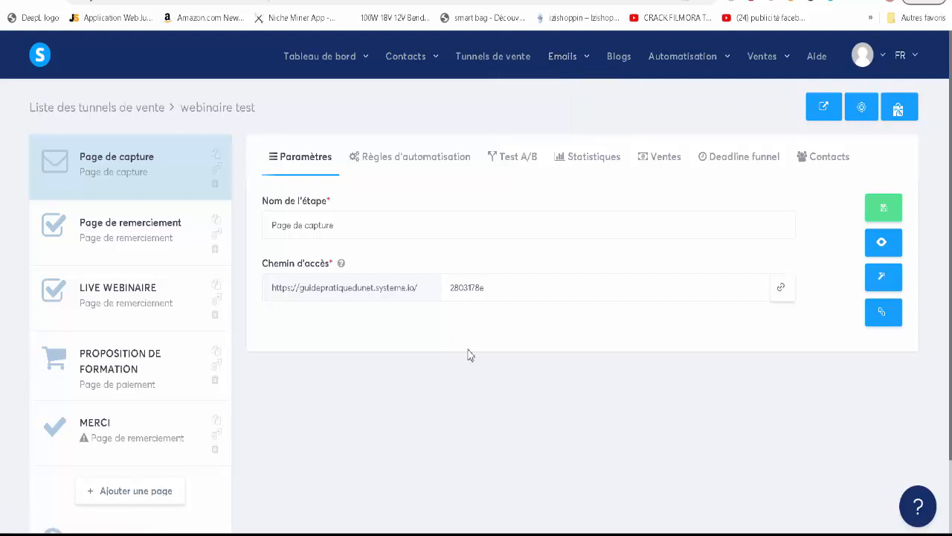
click(781, 292)
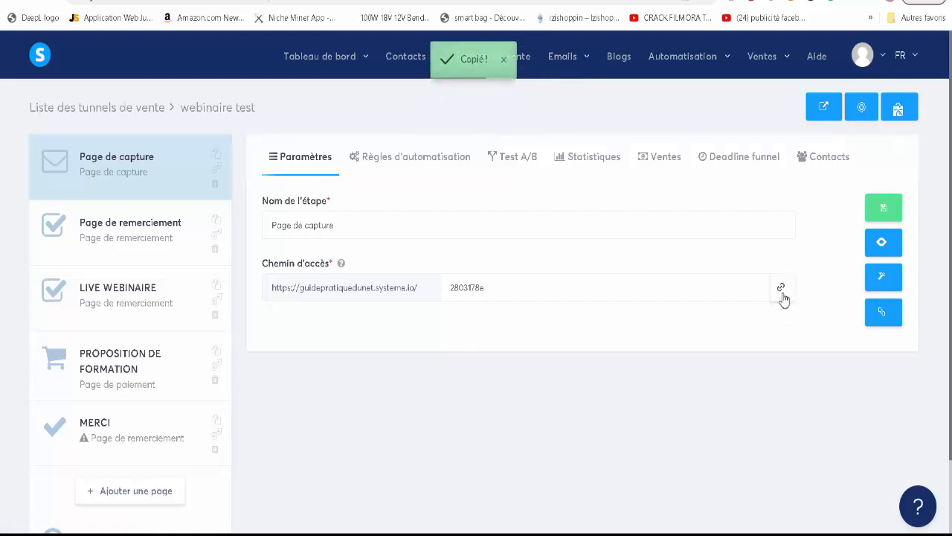
click(500, 18)
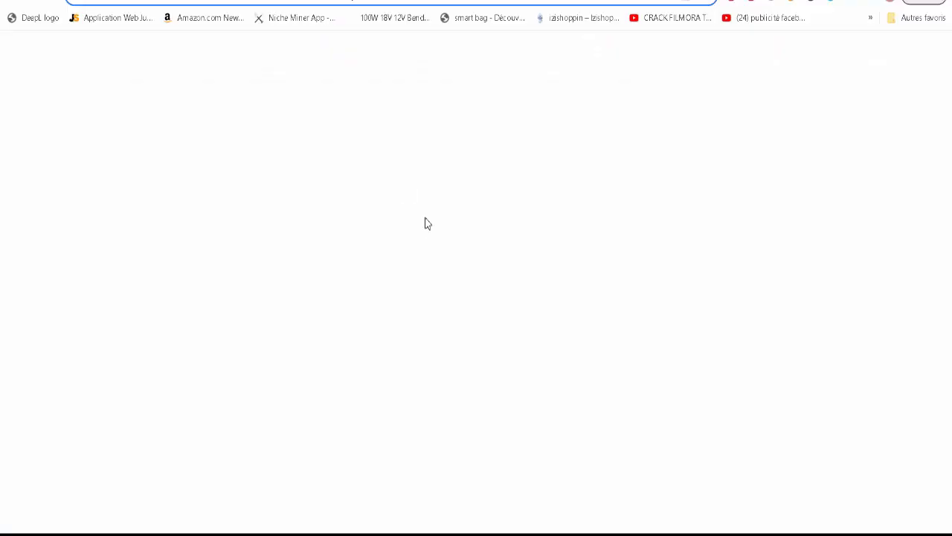
right_click(417, 250)
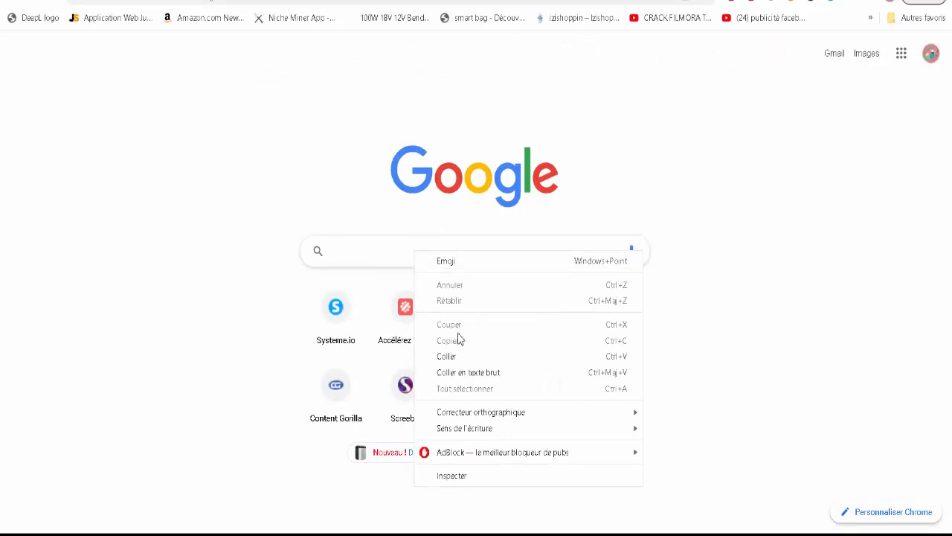
click(461, 359)
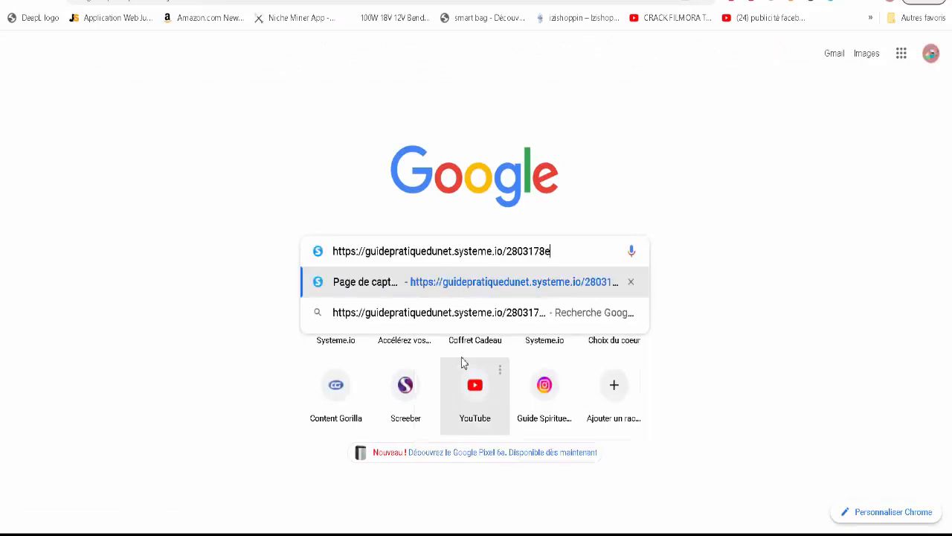
key(Return)
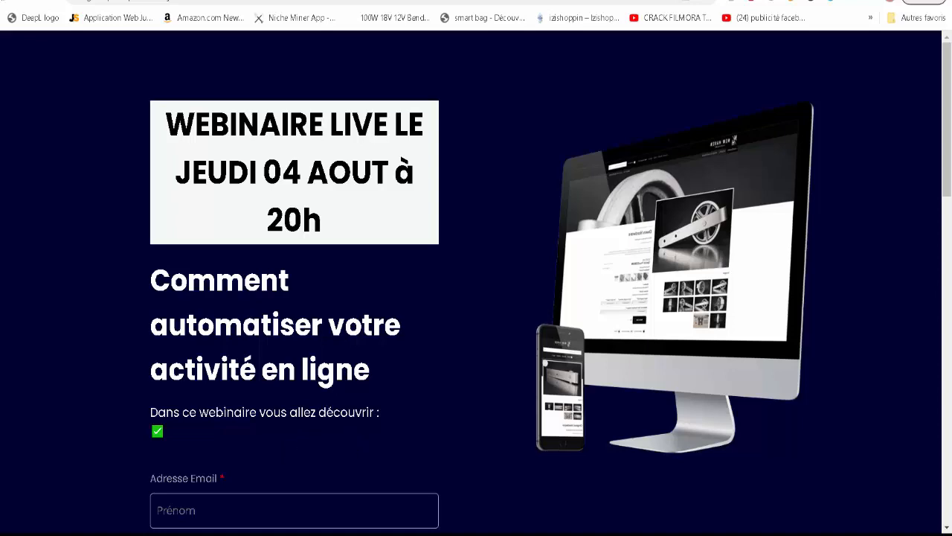
Step: Check the capture page opened from its link and return to the funnel's steps
click(82, 2)
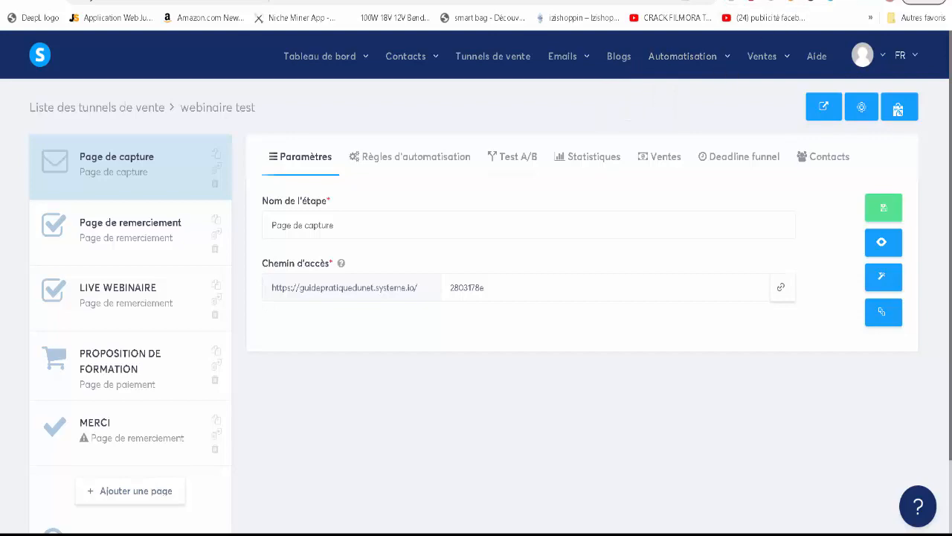
click(766, 2)
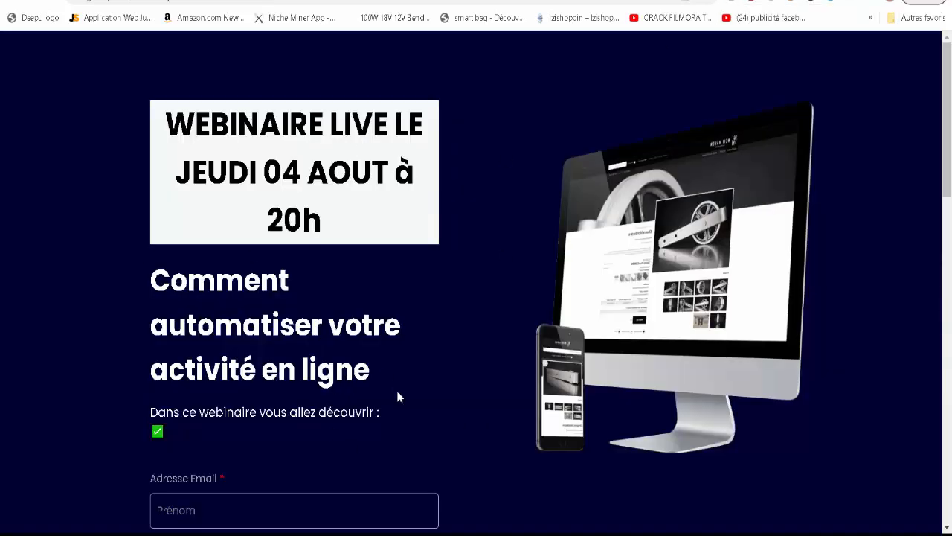
scroll(395, 395, down, 3)
scroll(399, 398, down, 3)
scroll(399, 398, up, 5)
click(194, 2)
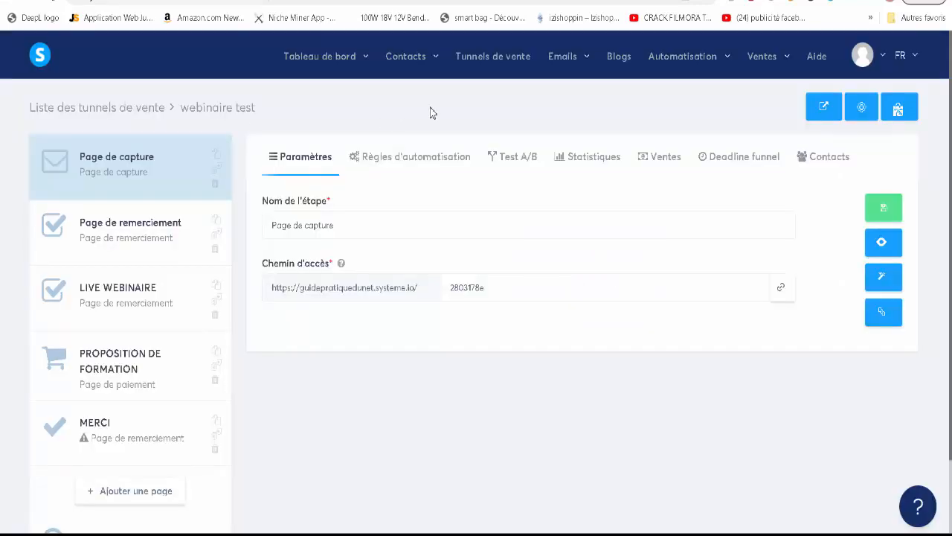